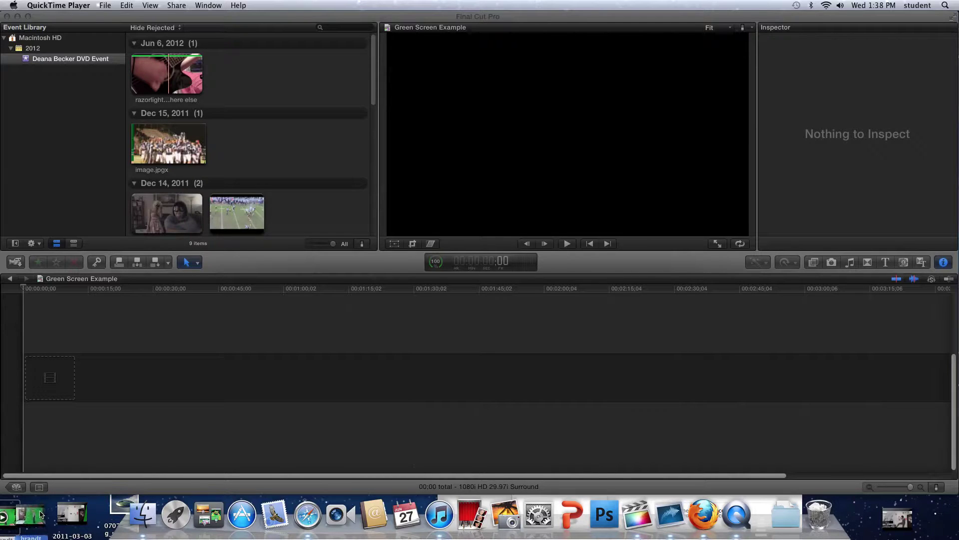
# - Restore the Applications folder window and preview the 'brandt running.mov' clip
pyautogui.click(41, 515)
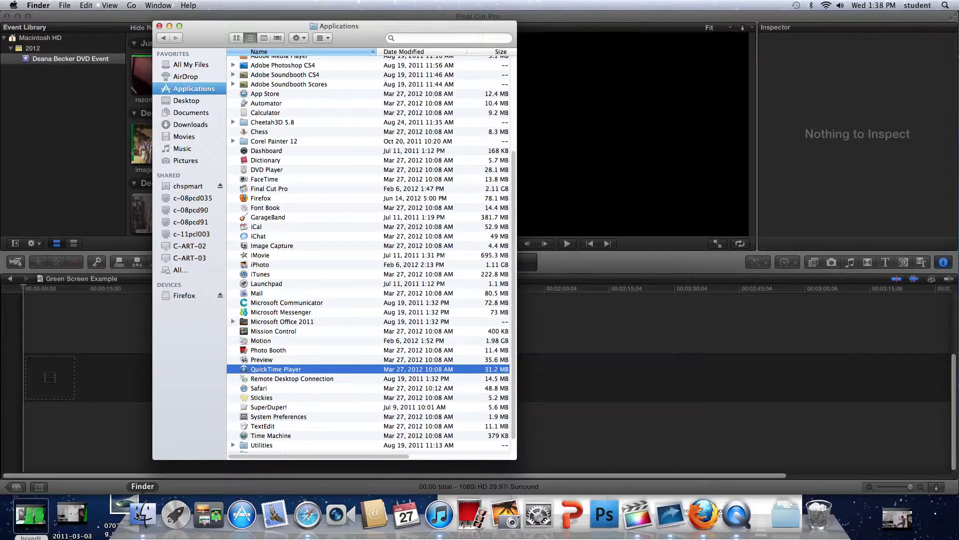
pyautogui.click(47, 511)
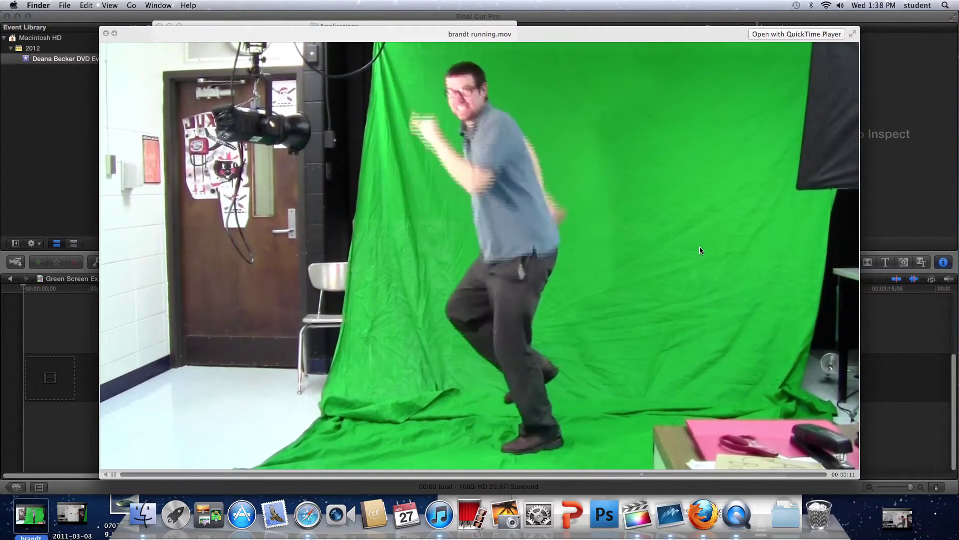
# - Close the running-clip preview, then select and Quick Look 'flying saucer.tif' in the Desktop folder
pyautogui.press('space')
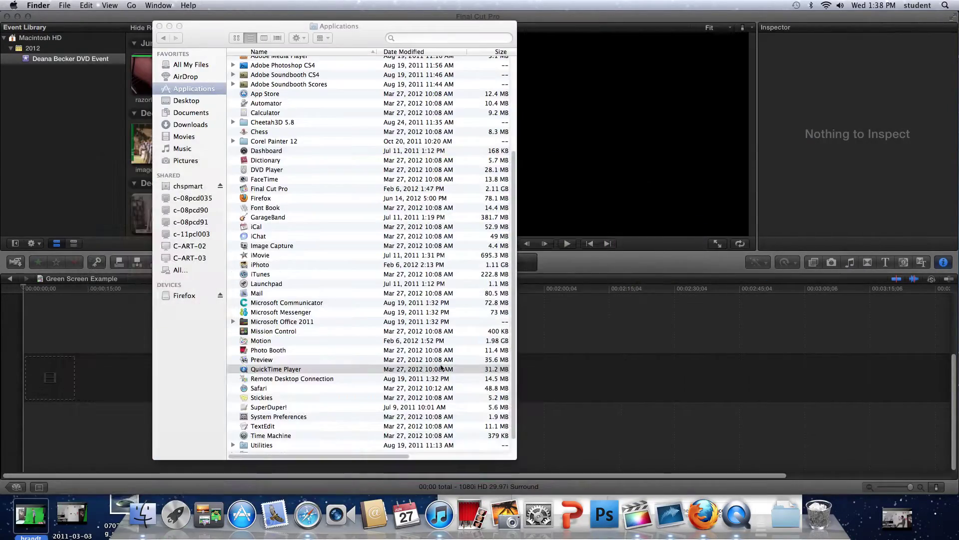
pyautogui.click(140, 516)
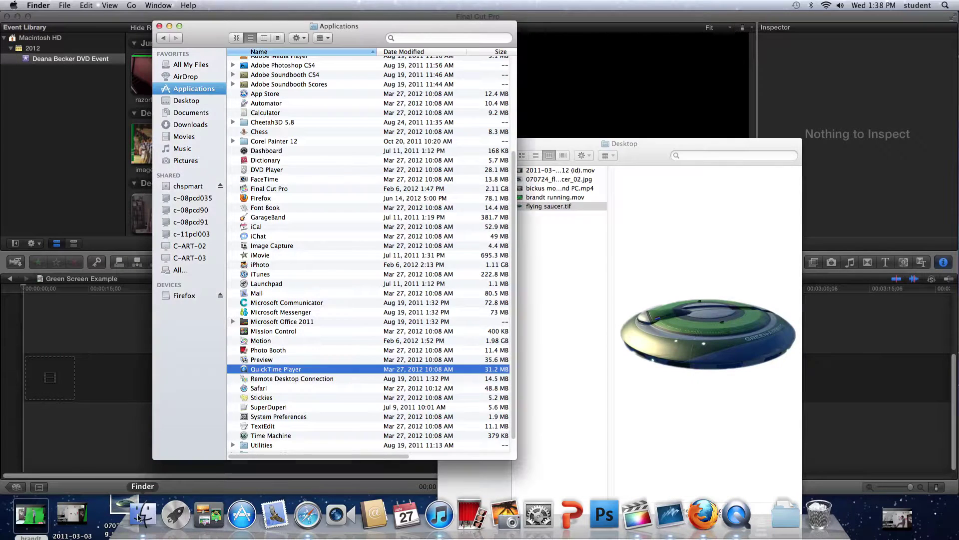
pyautogui.click(580, 303)
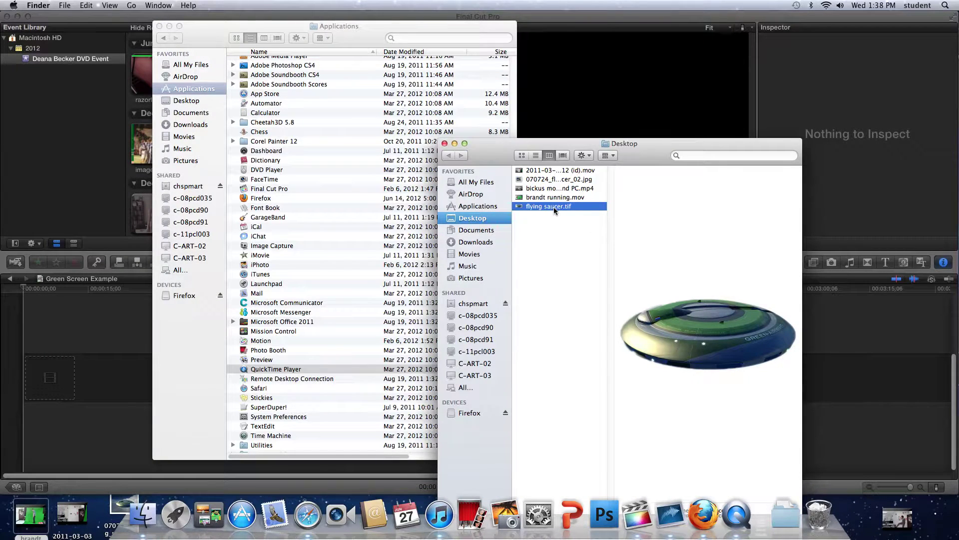
pyautogui.press('space')
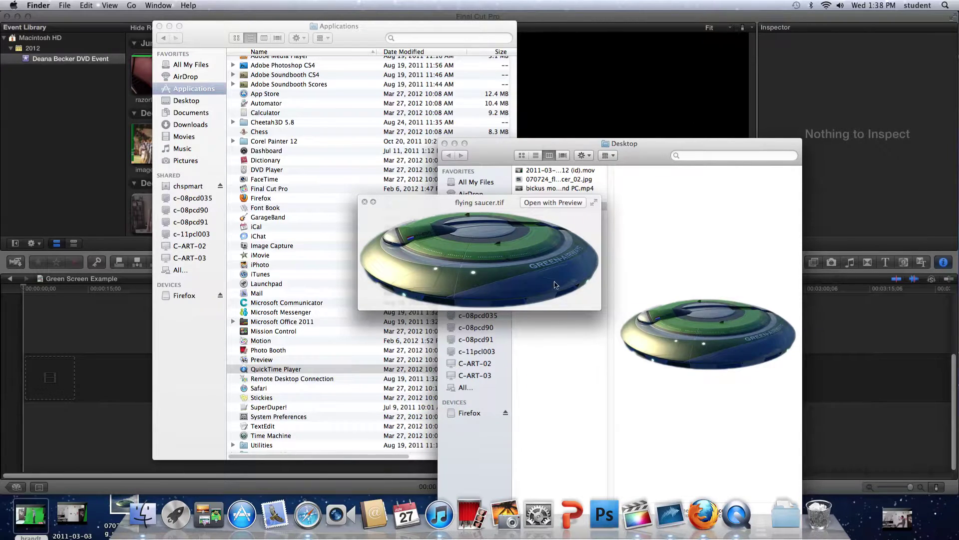
pyautogui.press('space')
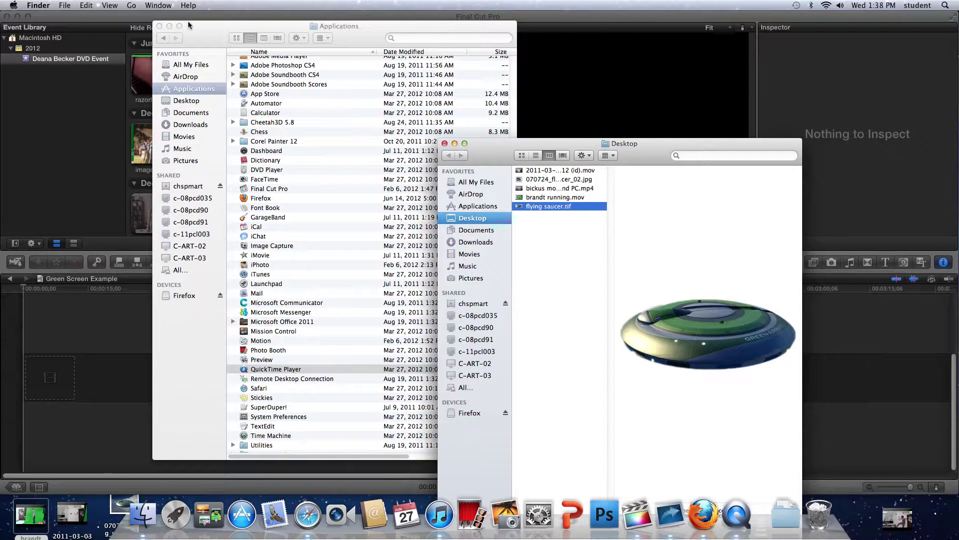
# - Drag 'brandt running.mov' into the timeline with 'flying saucer.tif' connected above it
pyautogui.click(160, 26)
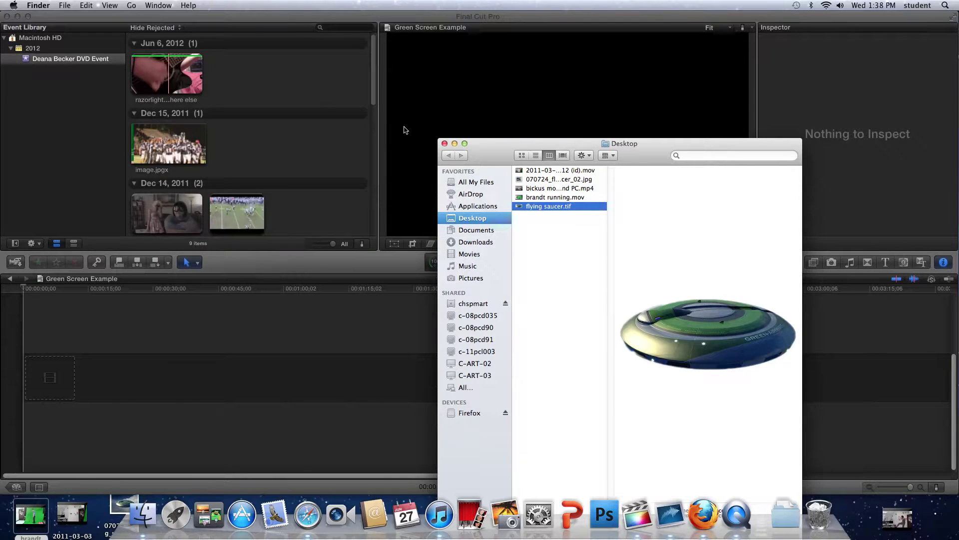
pyautogui.moveTo(30, 514); pyautogui.dragTo(59, 381)
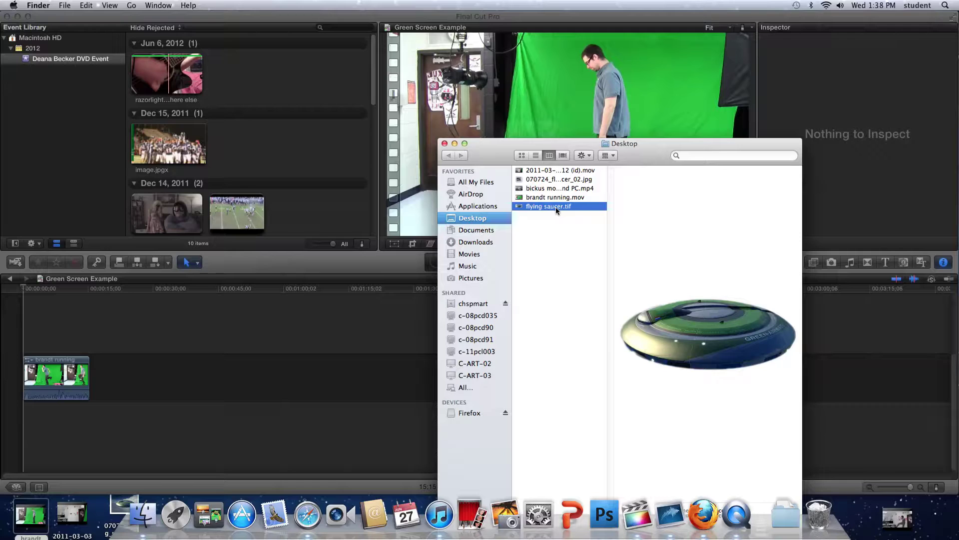
pyautogui.moveTo(544, 206); pyautogui.dragTo(285, 336)
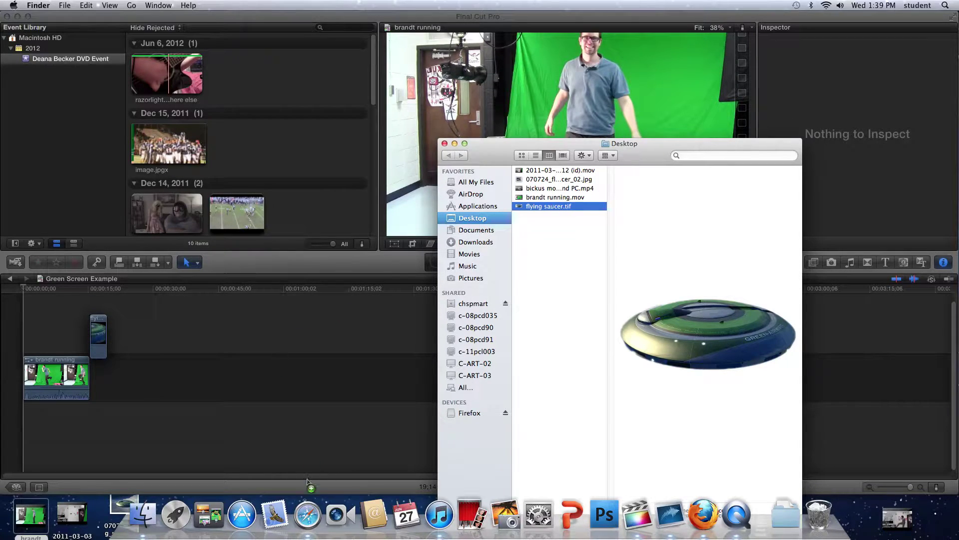
# - In a new Safari tab, run a Google Images search for 'tokyo'
pyautogui.click(310, 512)
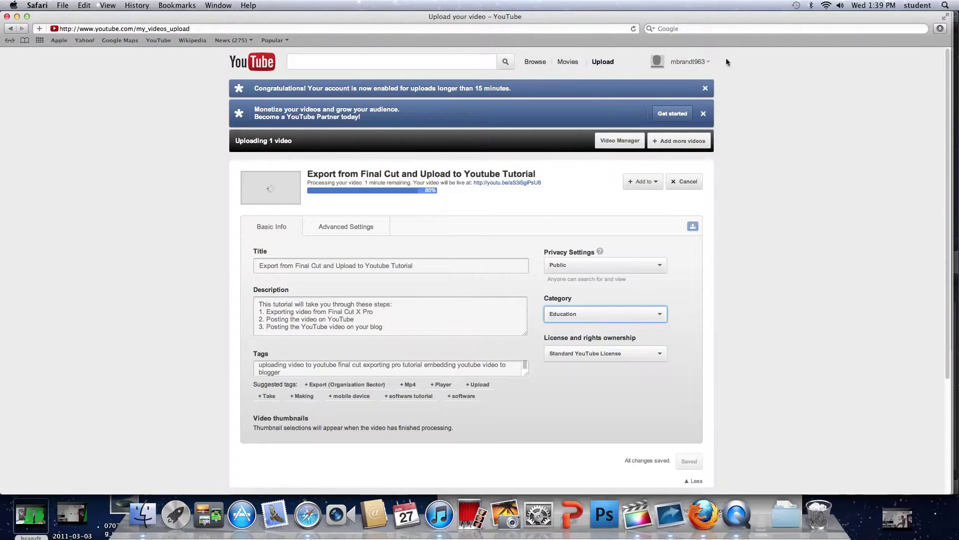
pyautogui.press('super+t')
pyautogui.click(703, 28)
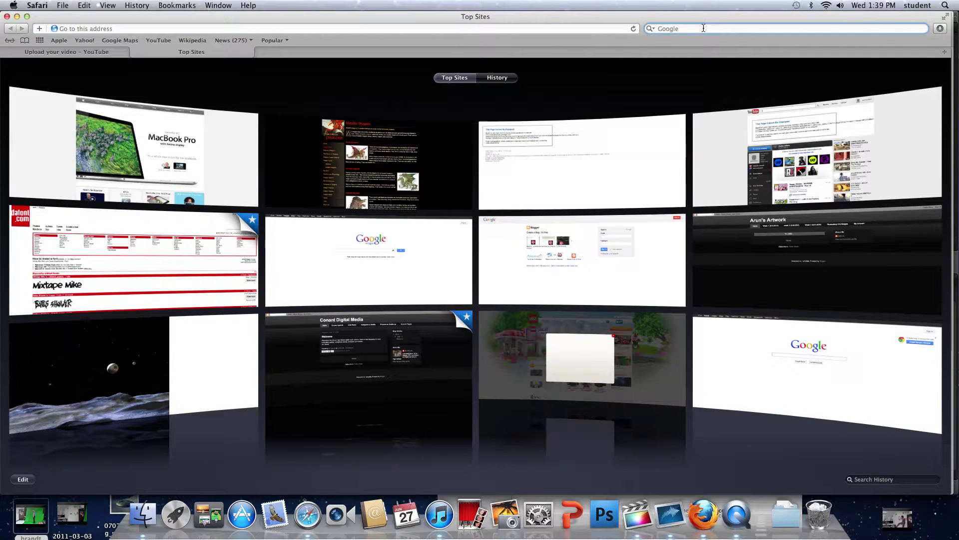
pyautogui.write('tokyo')
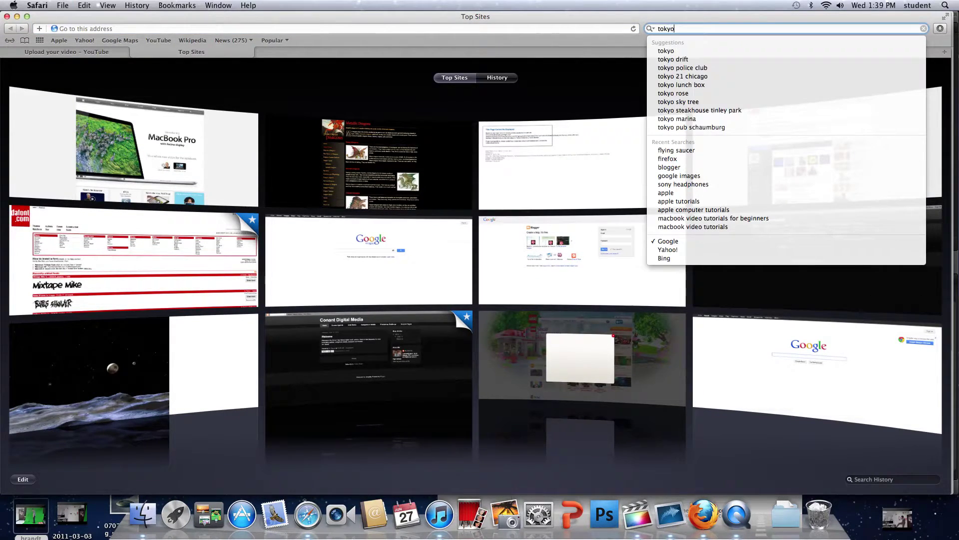
pyautogui.press('Return')
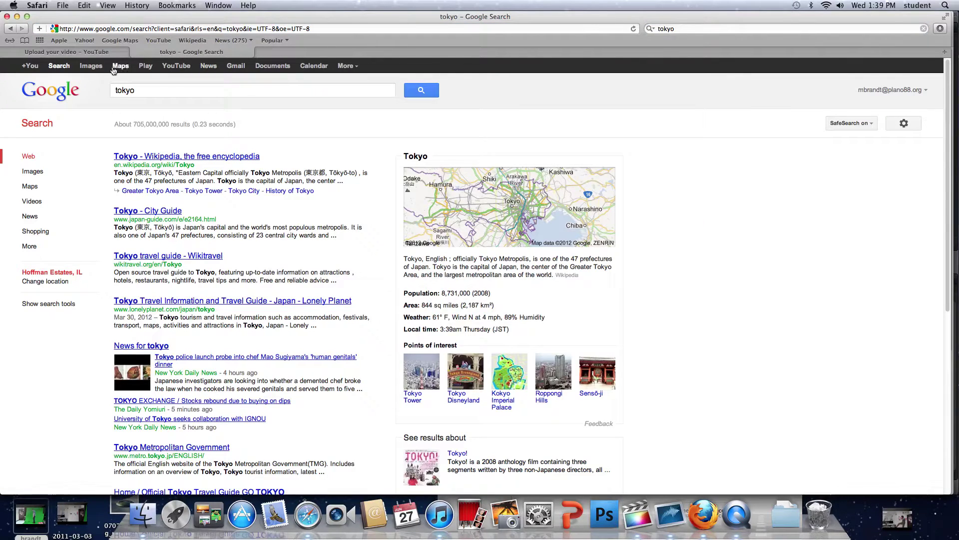
pyautogui.click(98, 70)
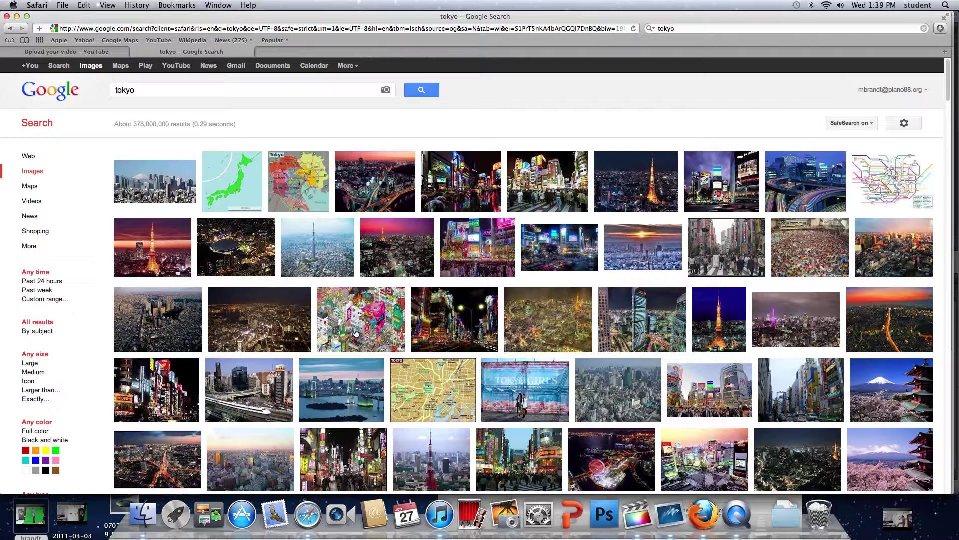
# - Replace the search with 'country side' and search images again
pyautogui.moveTo(484, 332)
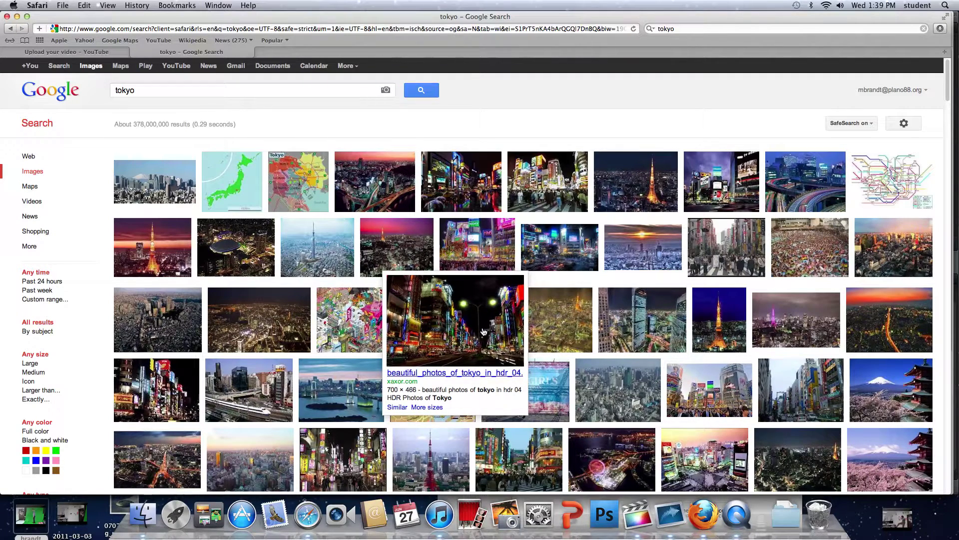
pyautogui.write('m')
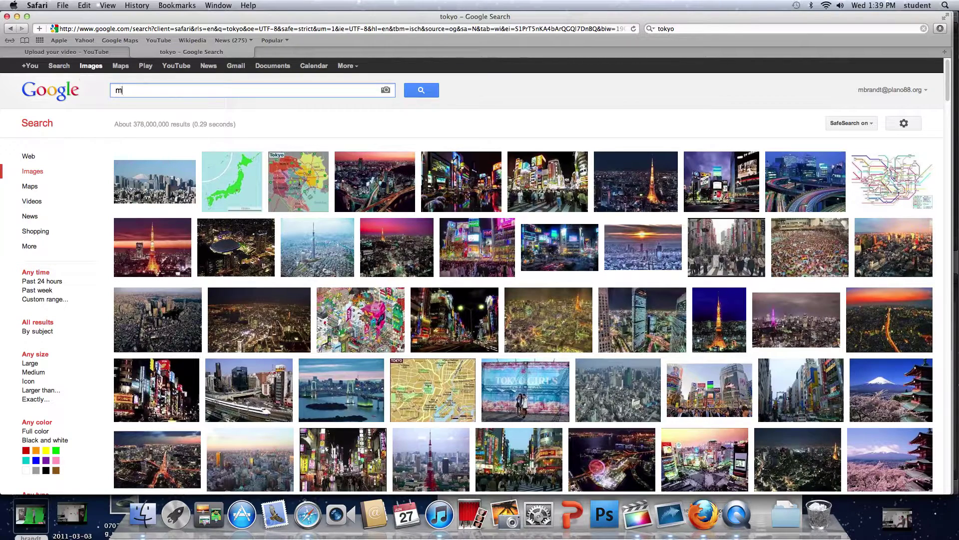
pyautogui.press('BackSpace')
pyautogui.write('country side')
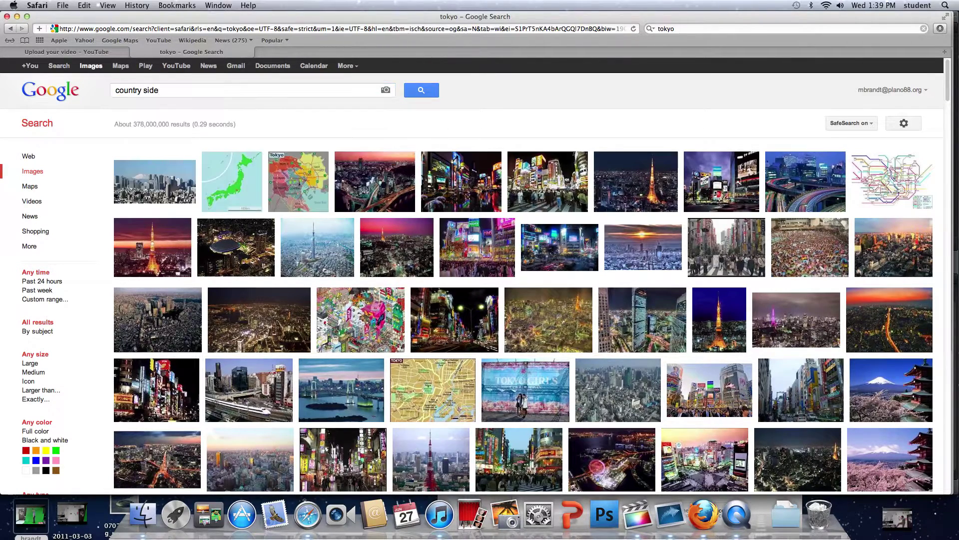
pyautogui.press('Return')
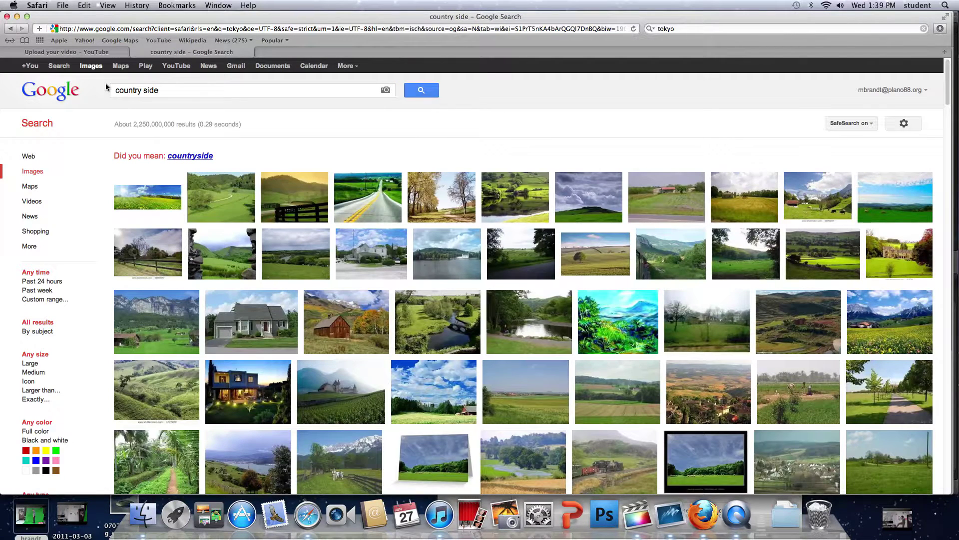
# - Open the cloudy hill image result, then return to the country side image results
pyautogui.moveTo(593, 195)
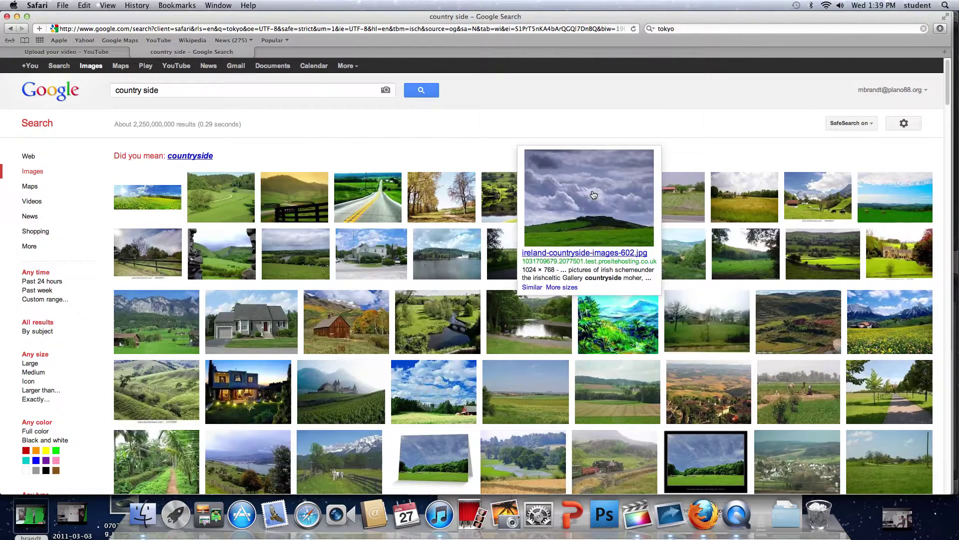
pyautogui.click(593, 195)
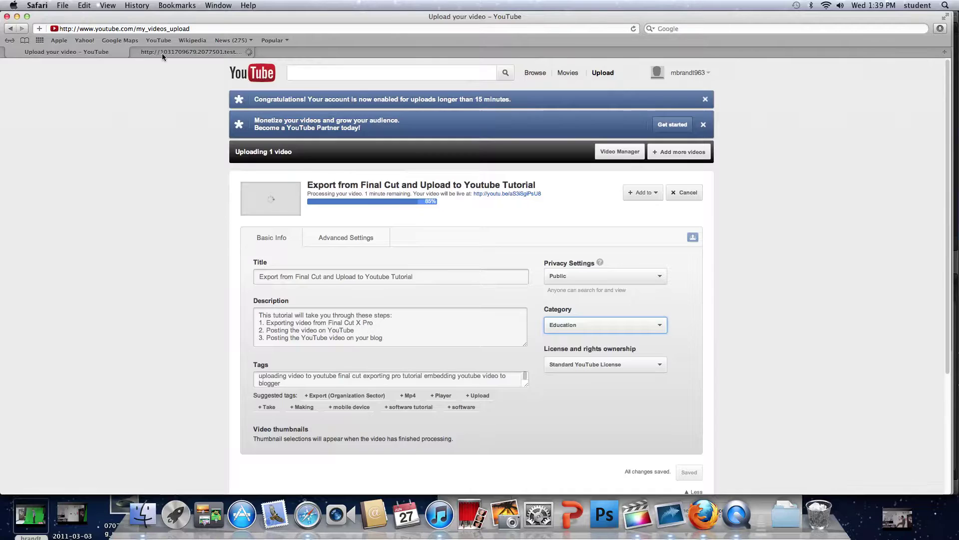
pyautogui.click(163, 53)
pyautogui.click(8, 29)
pyautogui.click(8, 29)
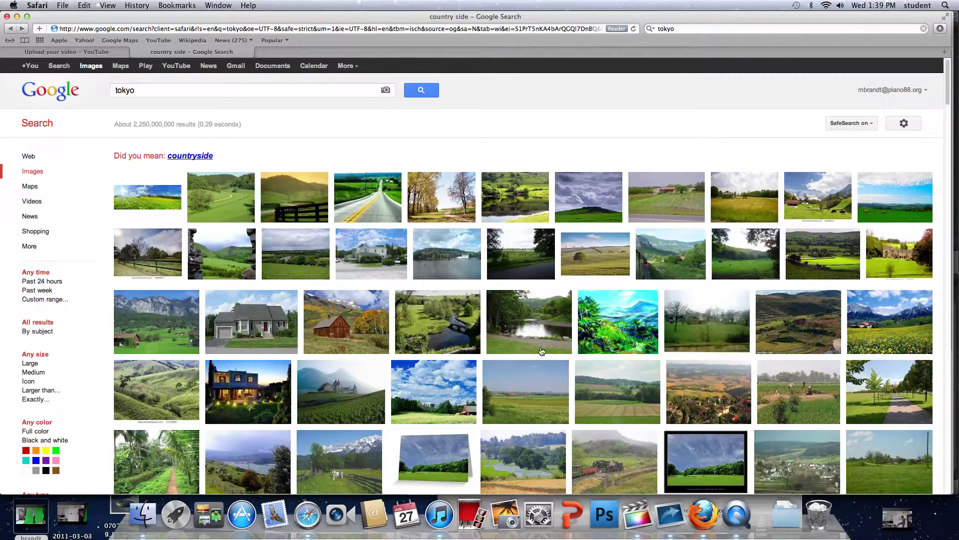
# - Open the full-size Fulda countryside image and save it by dragging it to the Dock
pyautogui.moveTo(610, 388)
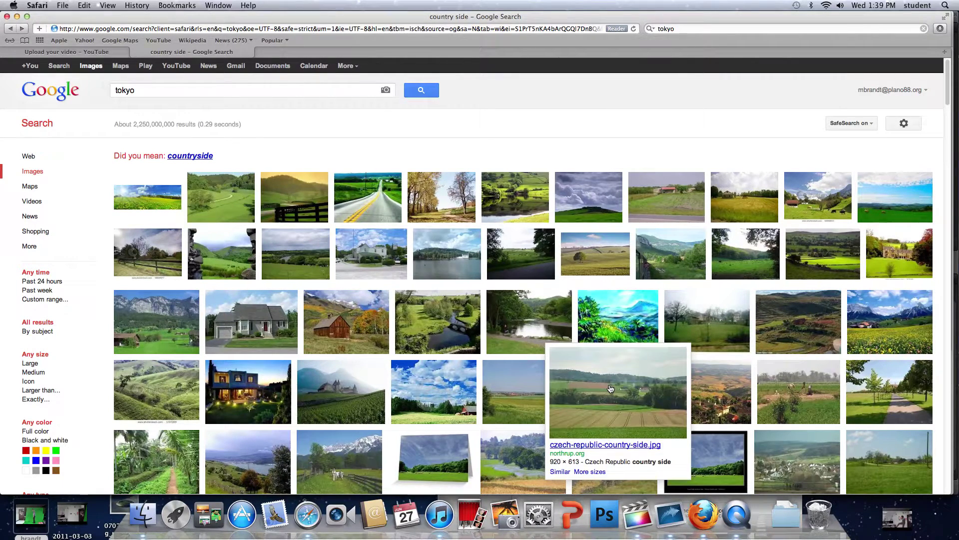
pyautogui.moveTo(523, 381)
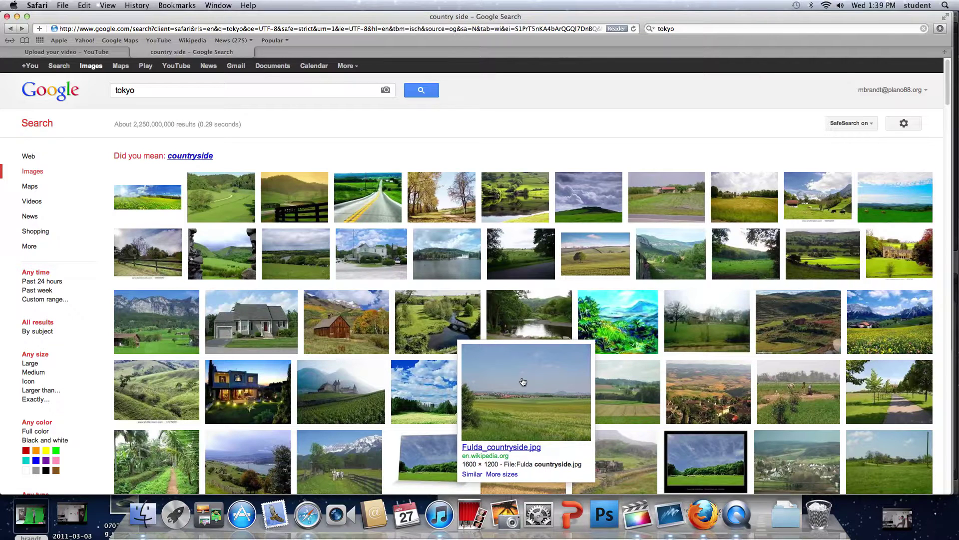
pyautogui.click(522, 377)
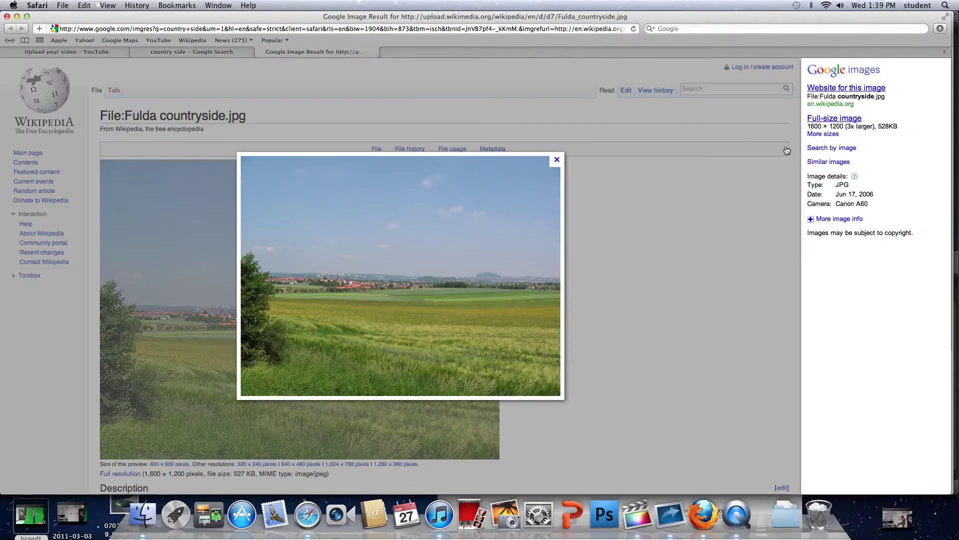
pyautogui.click(824, 119)
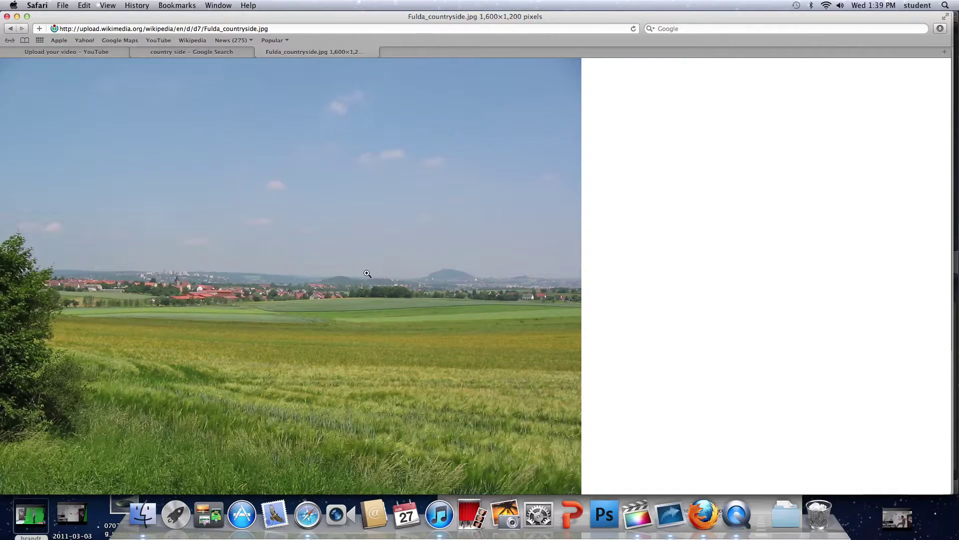
pyautogui.moveTo(367, 273); pyautogui.dragTo(858, 514)
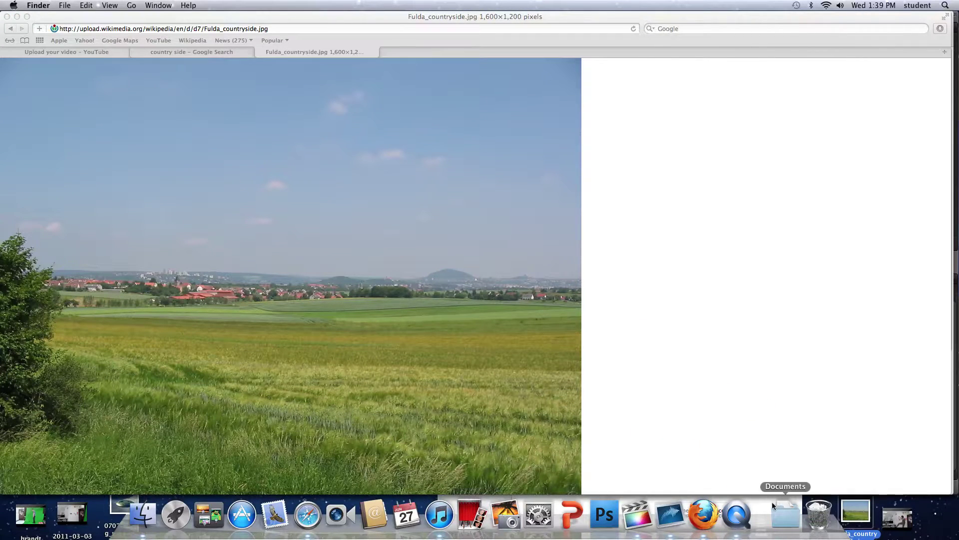
# - Shrink the flying saucer with Transform and move it to the frame's right edge
pyautogui.click(637, 514)
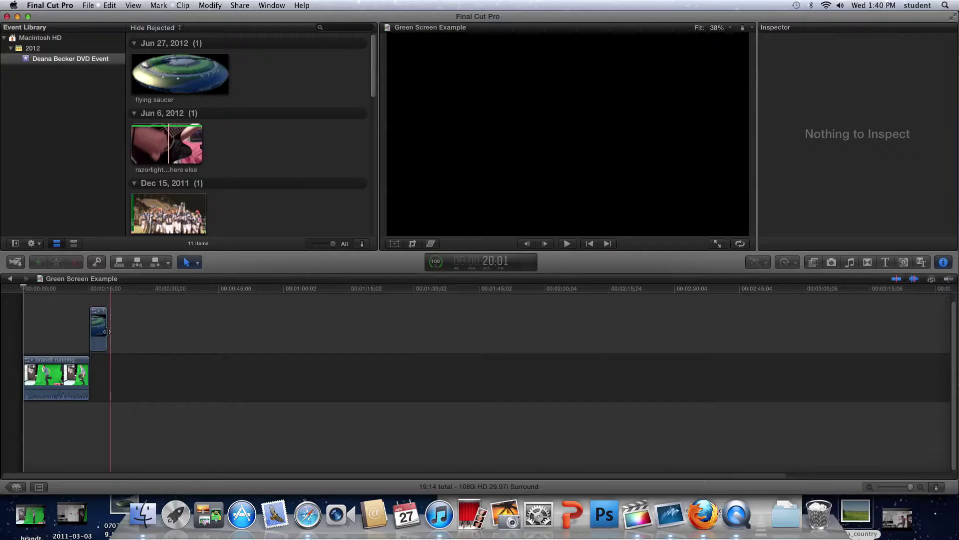
pyautogui.moveTo(98, 327); pyautogui.dragTo(43, 326)
pyautogui.click(44, 293)
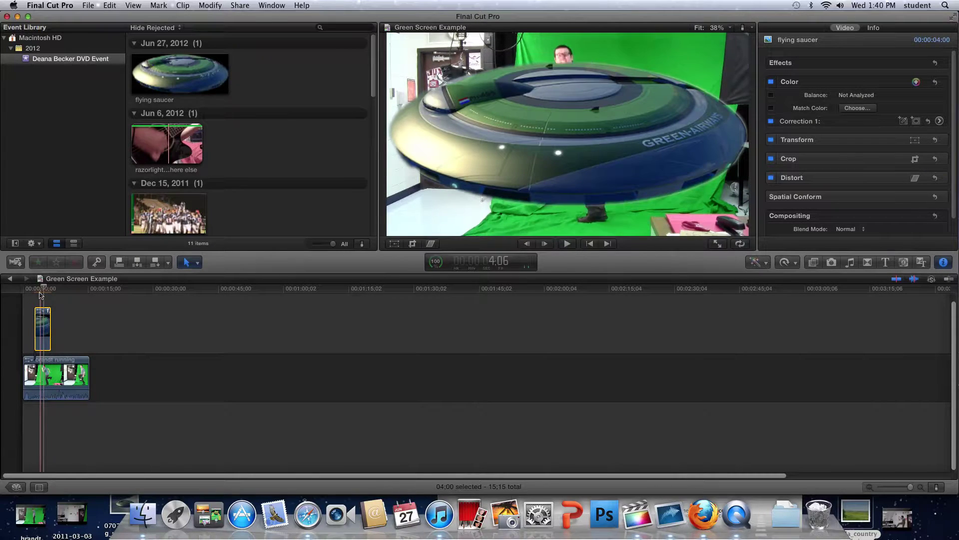
pyautogui.click(394, 244)
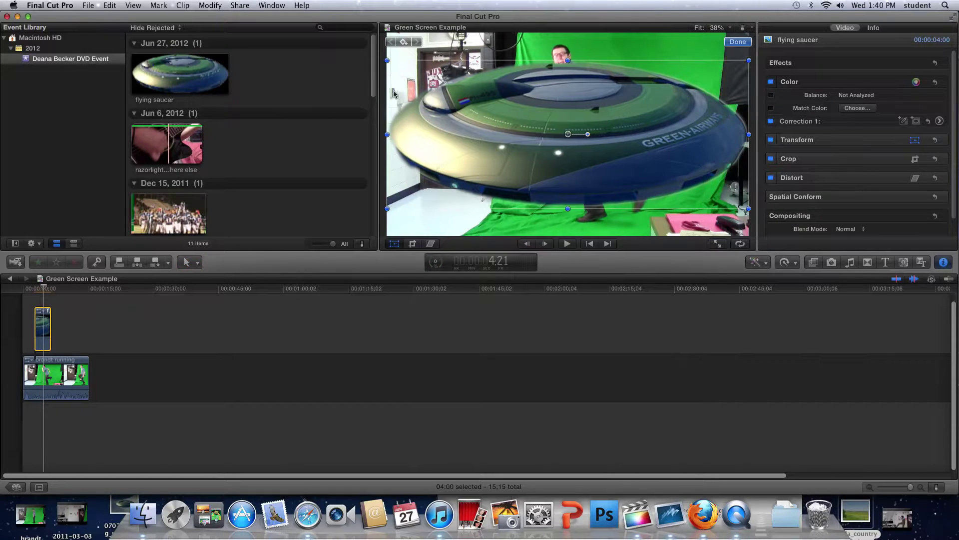
pyautogui.moveTo(387, 61); pyautogui.dragTo(464, 107)
pyautogui.moveTo(584, 164); pyautogui.dragTo(712, 188)
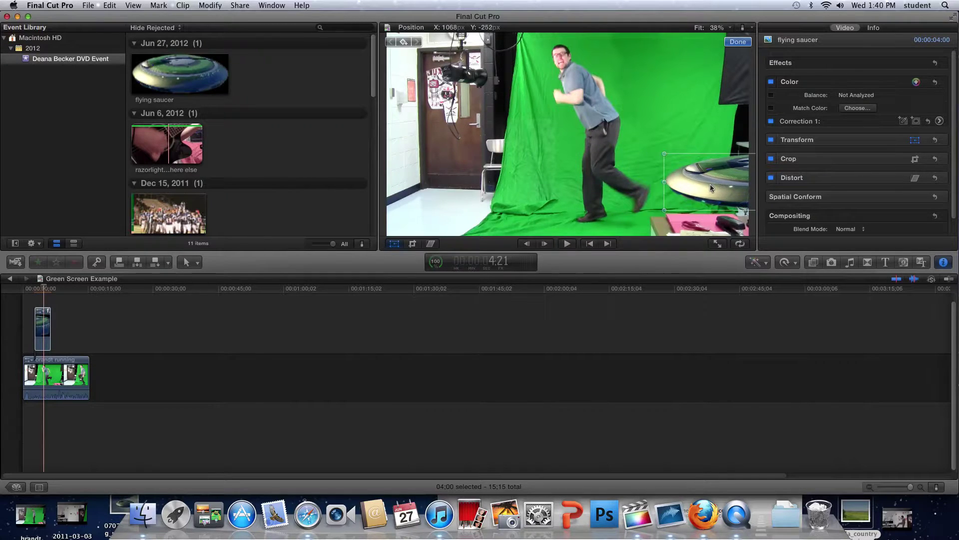
# - Slide the saucer clip later and add 'Fulda_countryside.jpg' to the timeline from the Dock
pyautogui.click(45, 330)
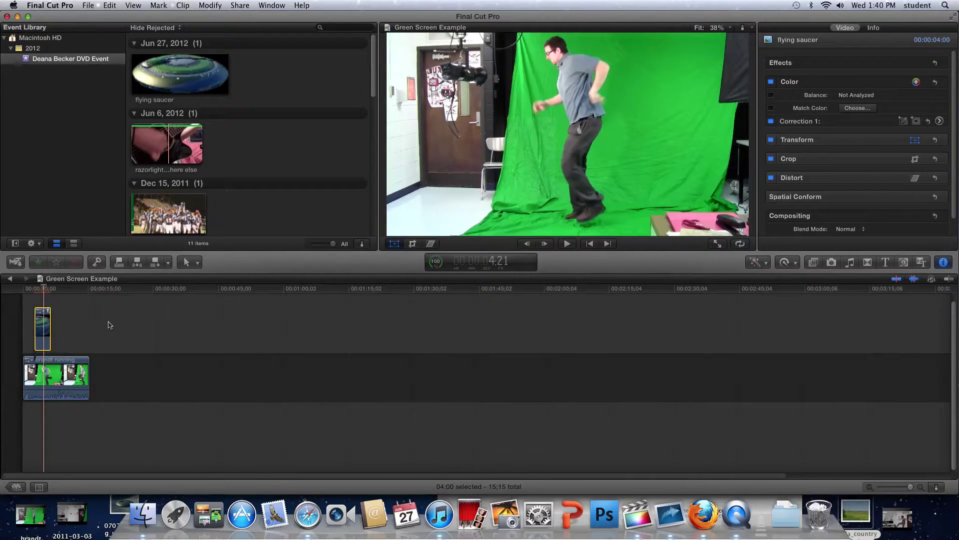
pyautogui.moveTo(43, 329); pyautogui.dragTo(99, 329)
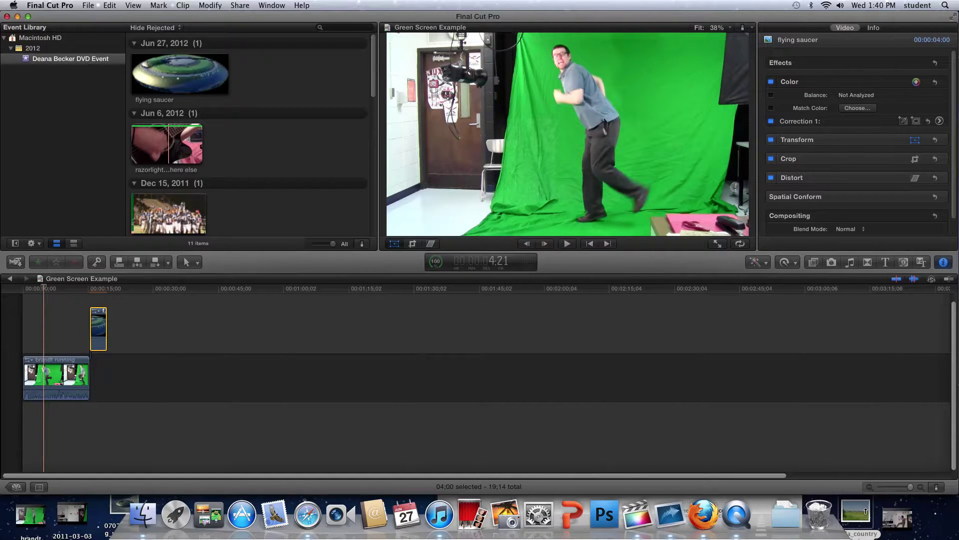
pyautogui.moveTo(866, 511); pyautogui.dragTo(199, 369)
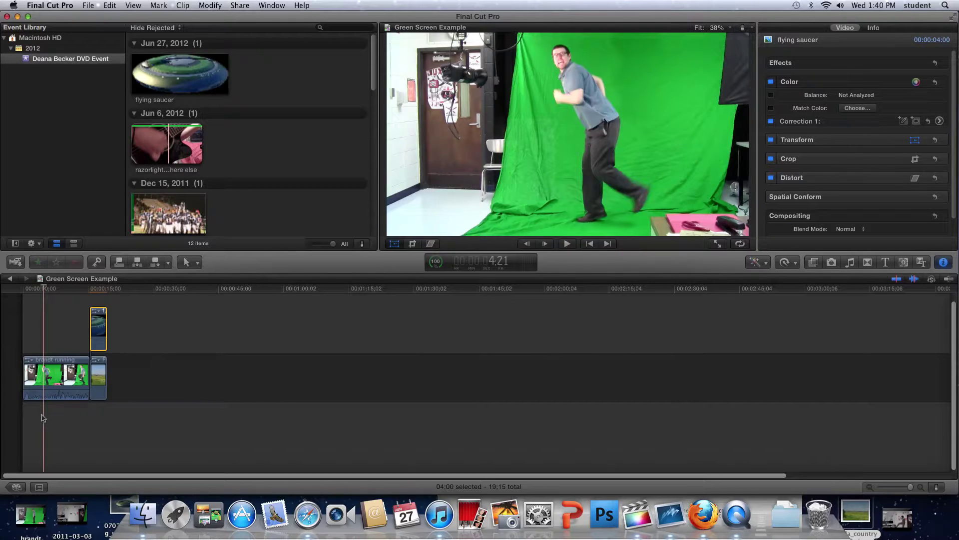
# - Place the Fulda clip beneath 'brandt running' at the project start and open the Effects browser
pyautogui.click(100, 379)
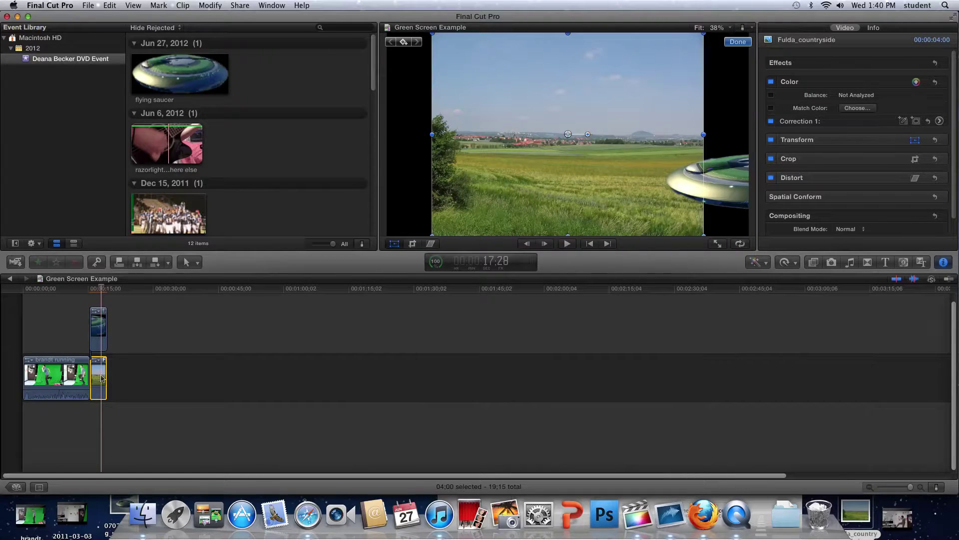
pyautogui.moveTo(98, 379); pyautogui.dragTo(31, 418)
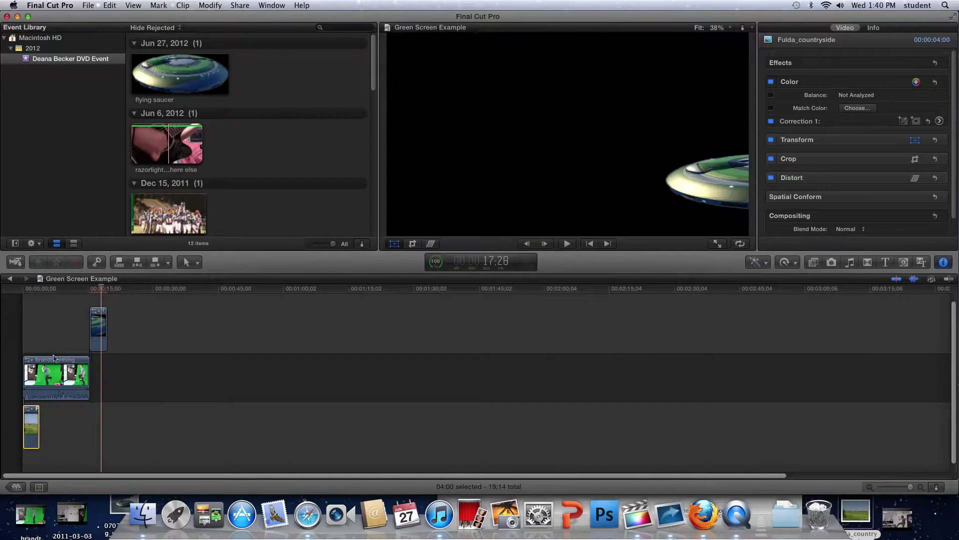
pyautogui.click(34, 292)
pyautogui.press('Left')
pyautogui.press('Left')
pyautogui.press('Left')
pyautogui.press('Left')
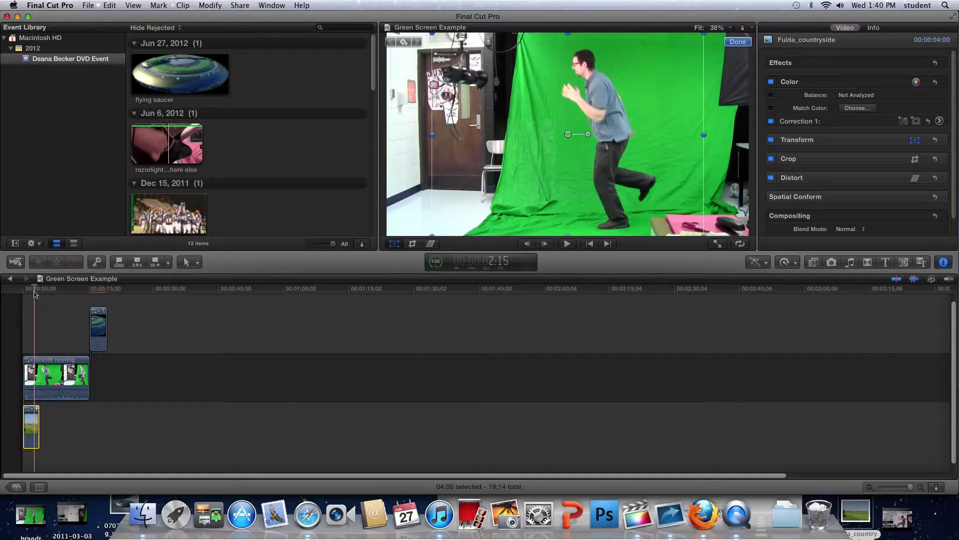
pyautogui.click(814, 262)
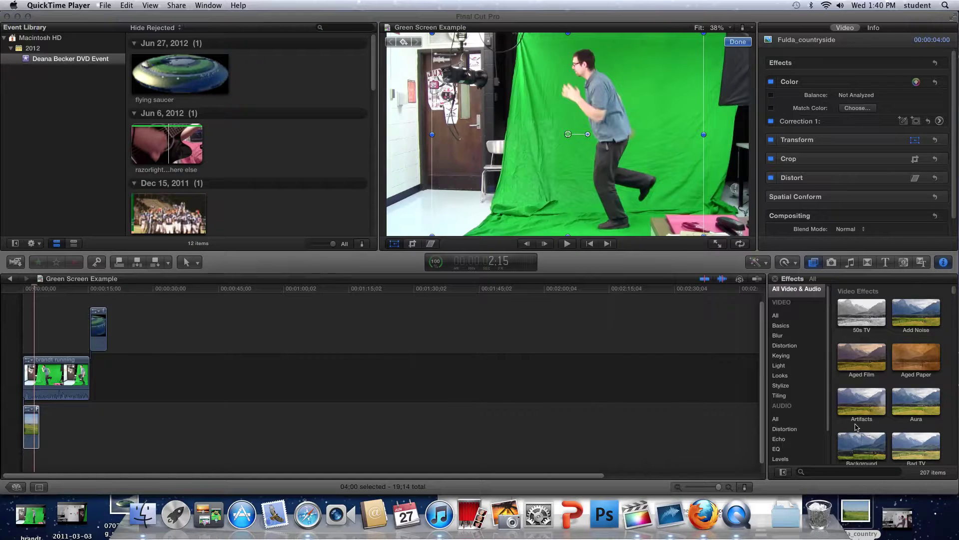
# - Apply the Keying category's Keyer effect to the 'brandt running' clip and review the composite
pyautogui.click(782, 355)
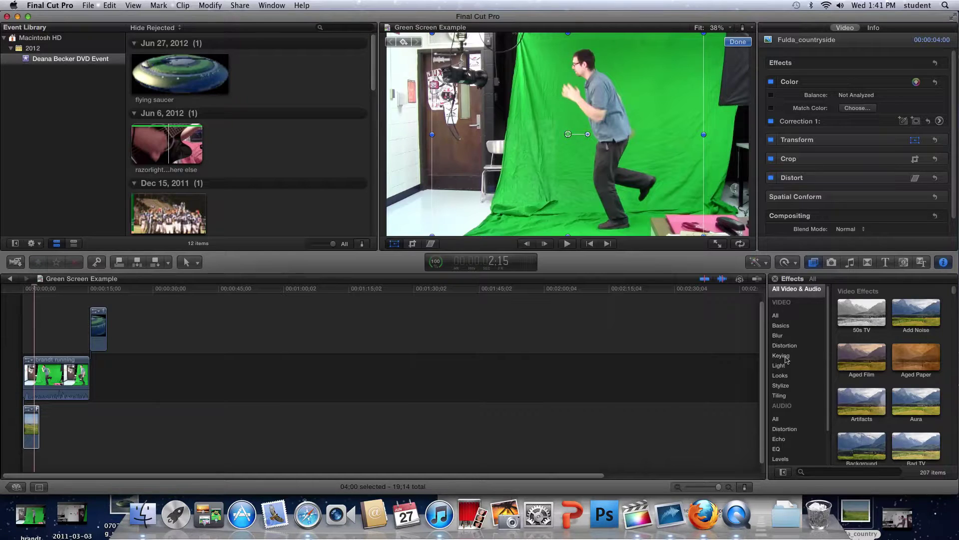
pyautogui.click(781, 355)
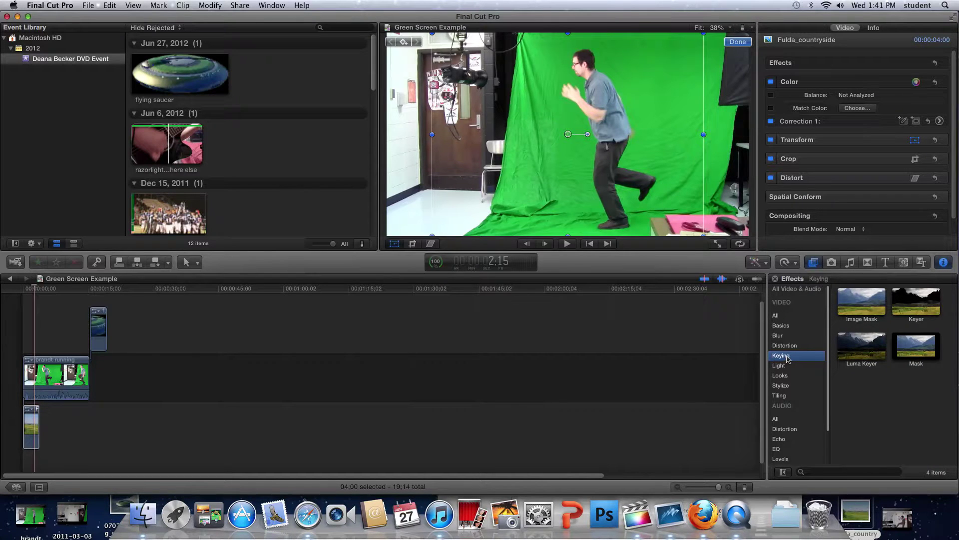
pyautogui.click(917, 307)
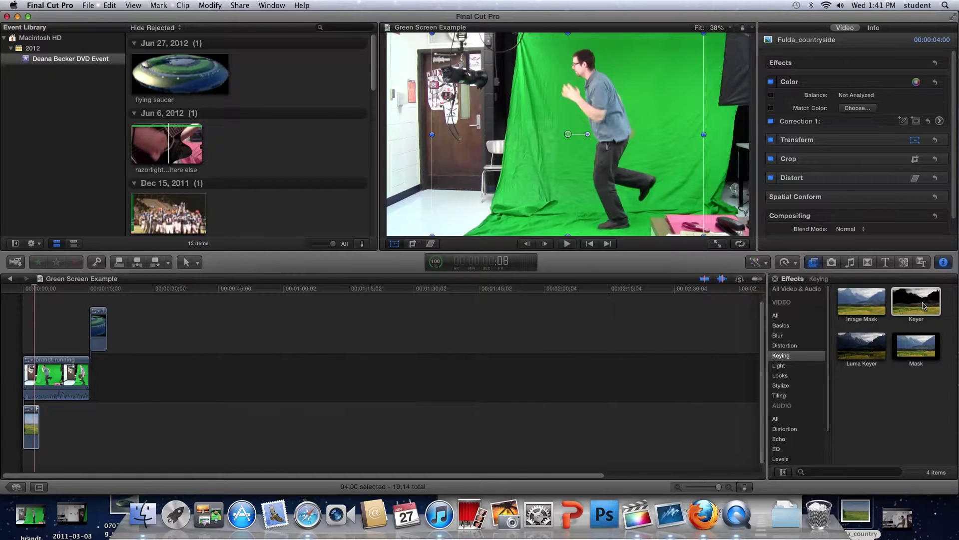
pyautogui.click(63, 377)
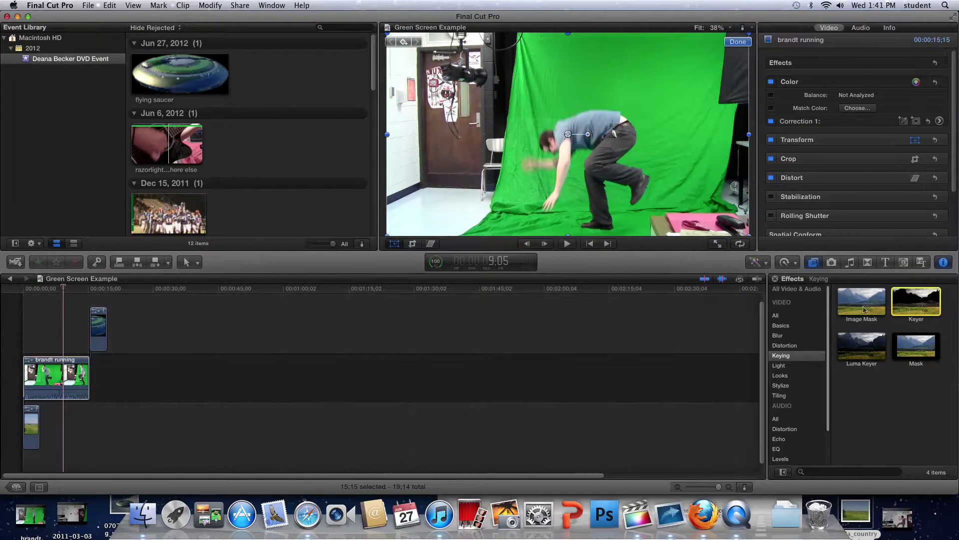
pyautogui.moveTo(864, 310); pyautogui.dragTo(76, 377)
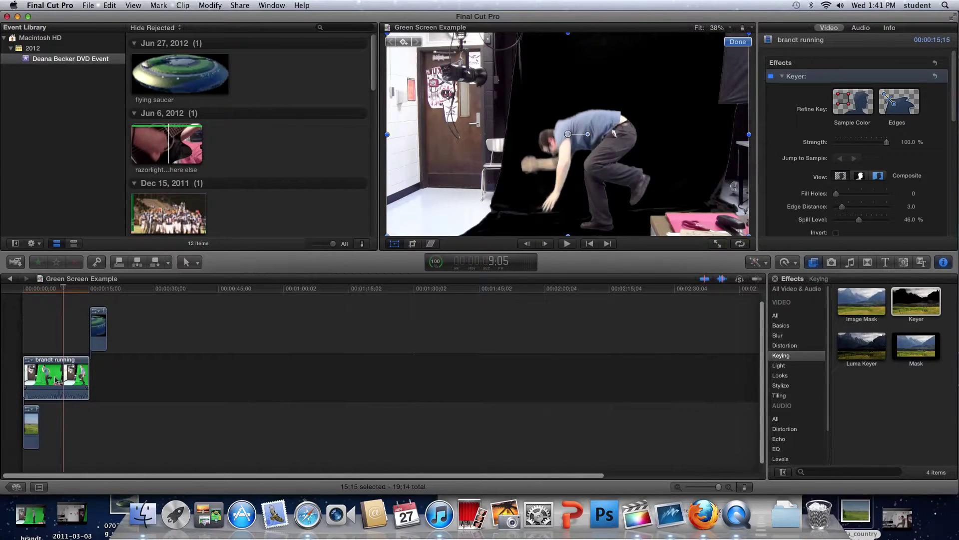
pyautogui.click(35, 291)
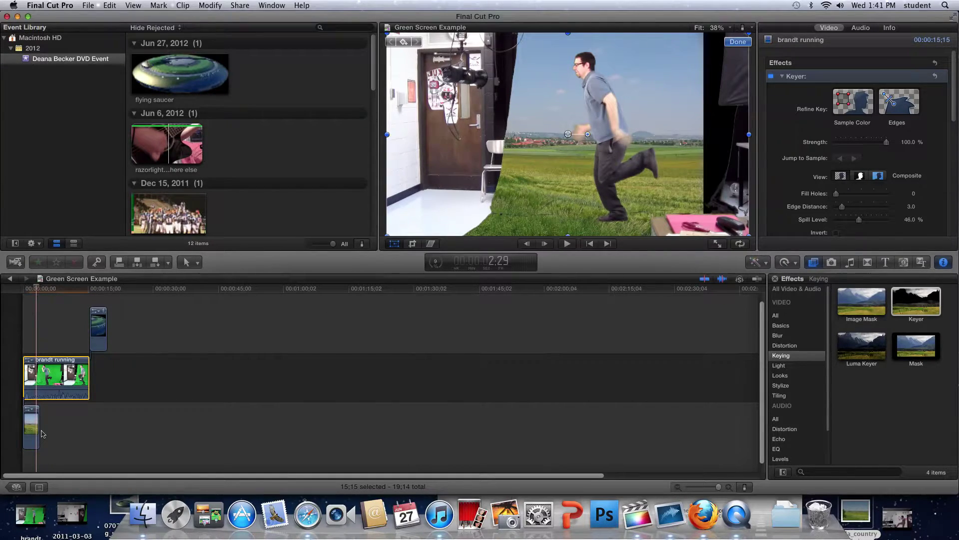
# - Extend the Fulda_countryside clip's right edge to match the running clip, then scrub to preview
pyautogui.moveTo(38, 424); pyautogui.dragTo(91, 420)
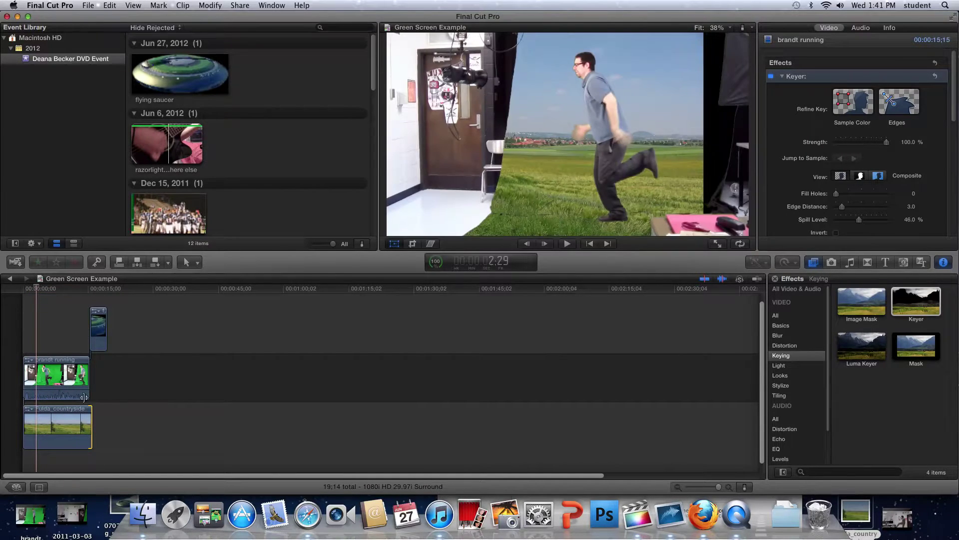
pyautogui.click(51, 290)
pyautogui.click(69, 290)
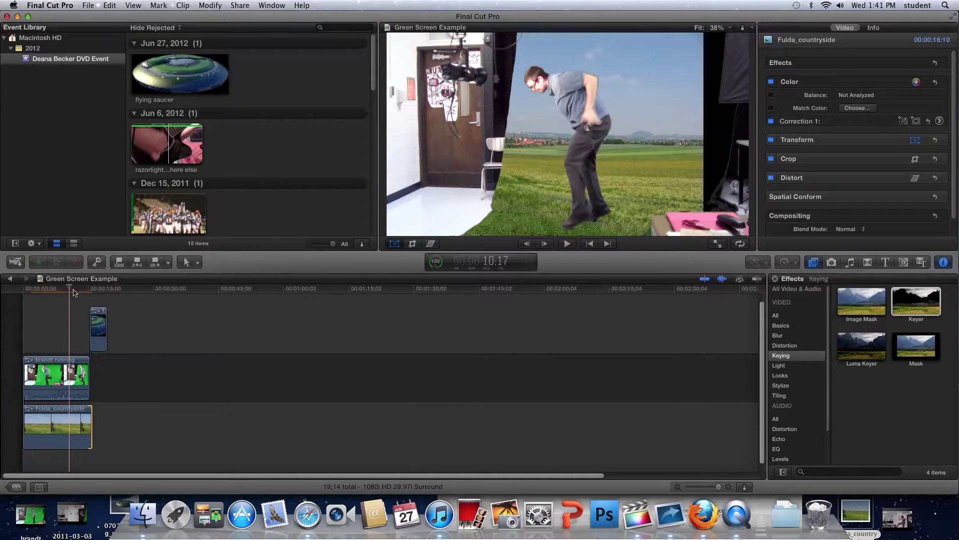
pyautogui.moveTo(73, 292); pyautogui.dragTo(49, 291)
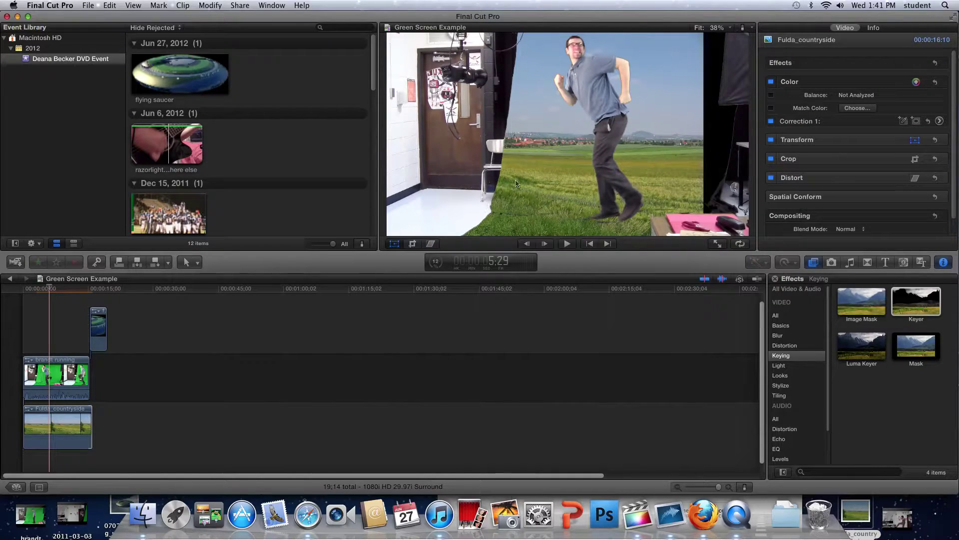
# - Crop the 'brandt running' clip 685 px from the left and 460 px from the right
pyautogui.click(70, 372)
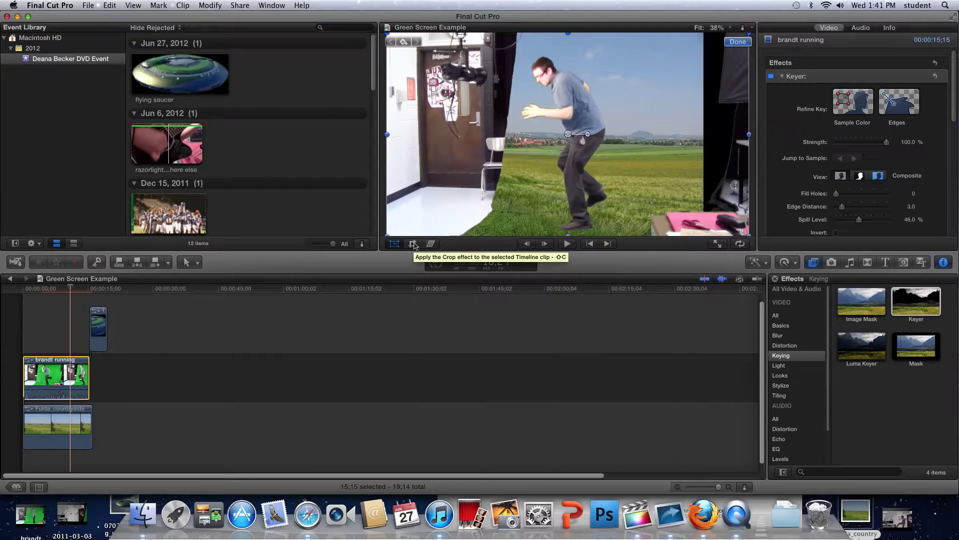
pyautogui.click(413, 243)
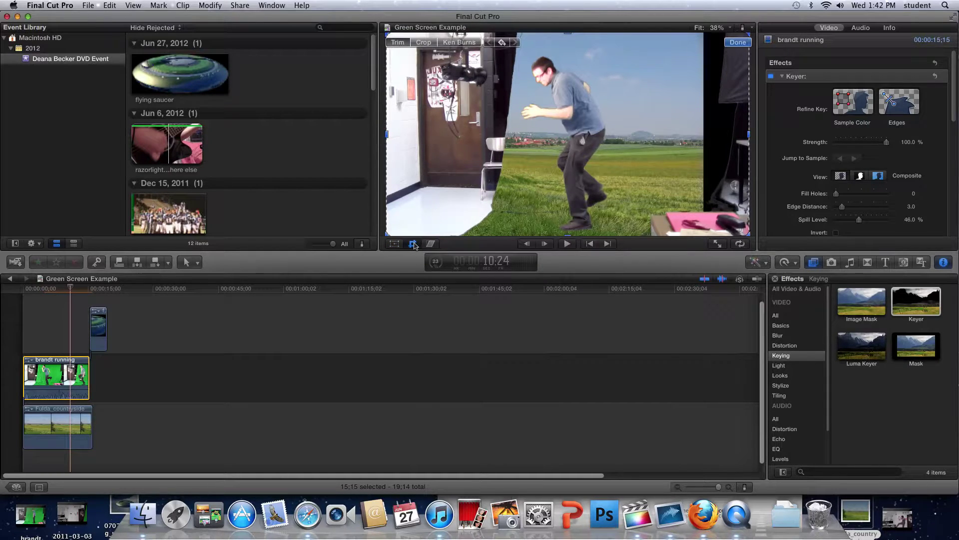
pyautogui.moveTo(388, 139); pyautogui.dragTo(517, 139)
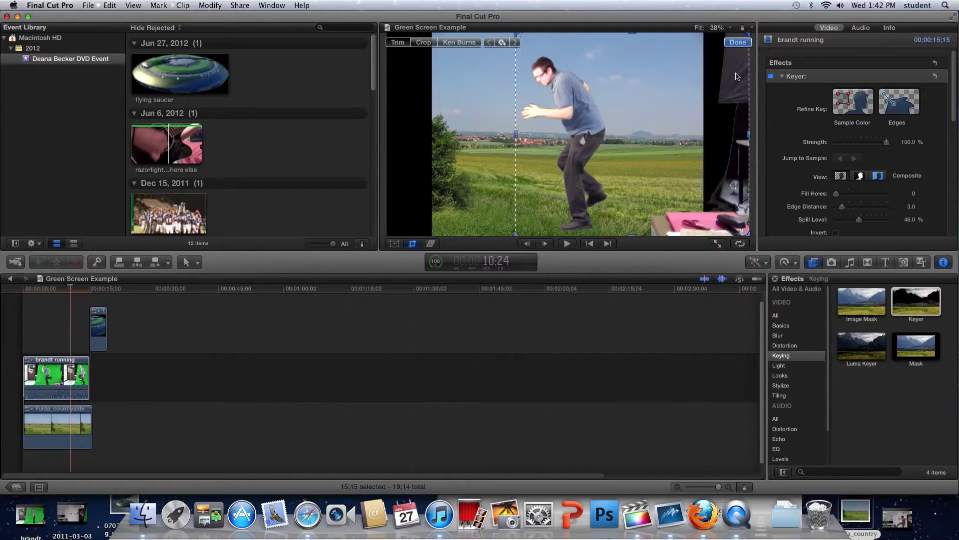
pyautogui.moveTo(749, 138); pyautogui.dragTo(647, 158)
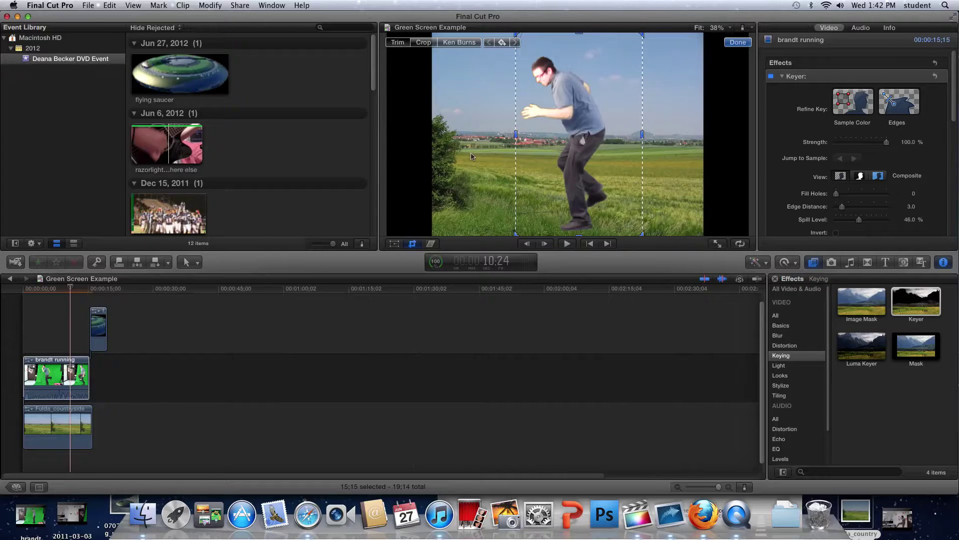
# - Scale the Fulda_countryside background up with Transform so it fills the frame without black bars
pyautogui.click(69, 423)
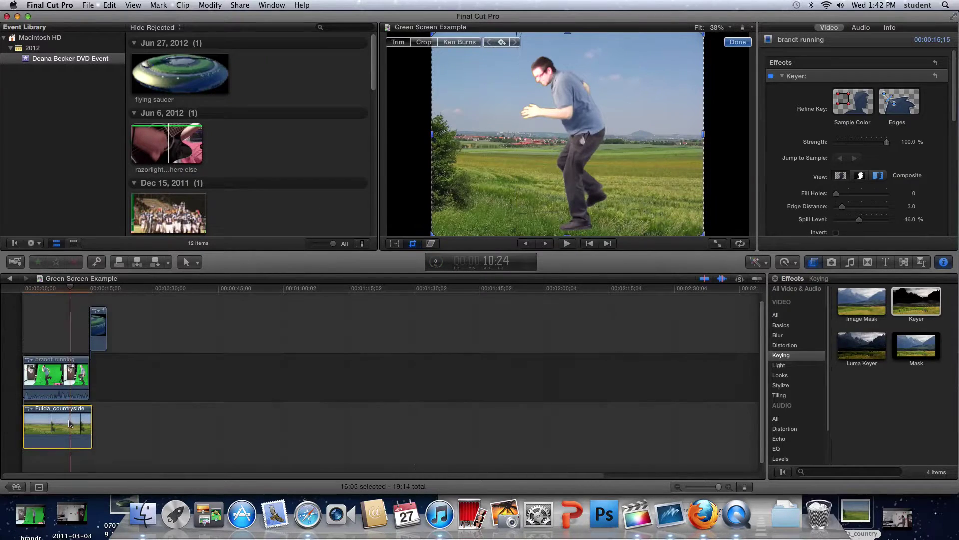
pyautogui.click(394, 243)
pyautogui.moveTo(433, 137); pyautogui.dragTo(374, 142)
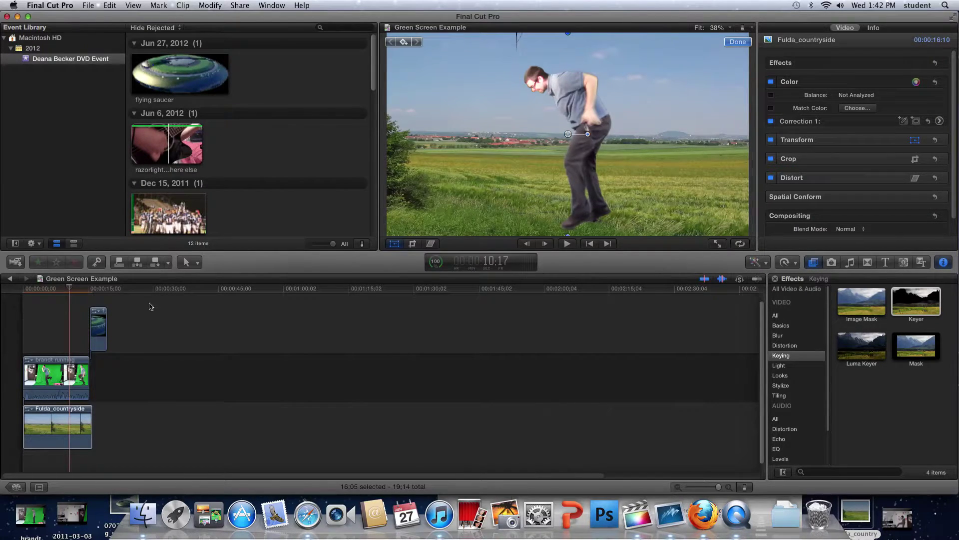
pyautogui.click(54, 379)
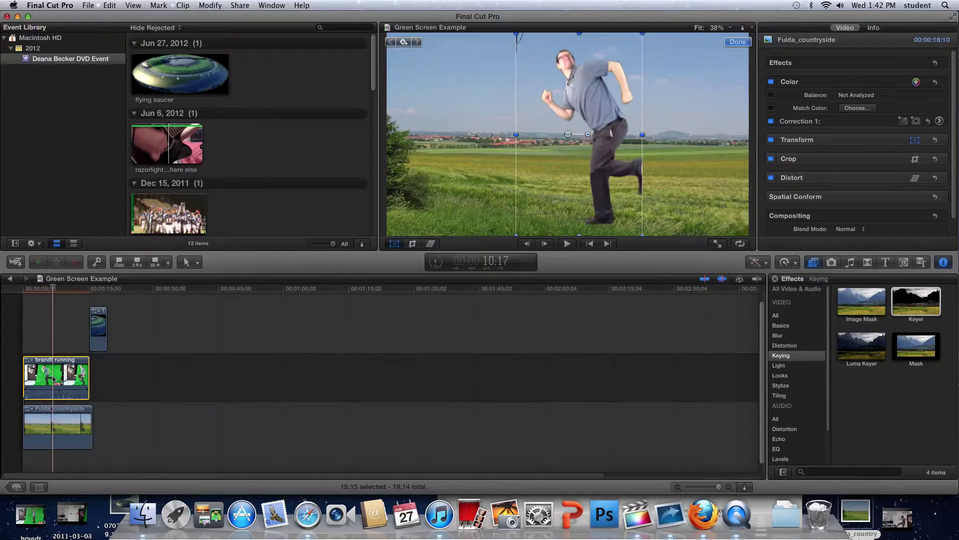
# - Nudge the brandt running clip's crop edge inward so it crops 565 px on the right
pyautogui.moveTo(517, 134); pyautogui.dragTo(515, 134)
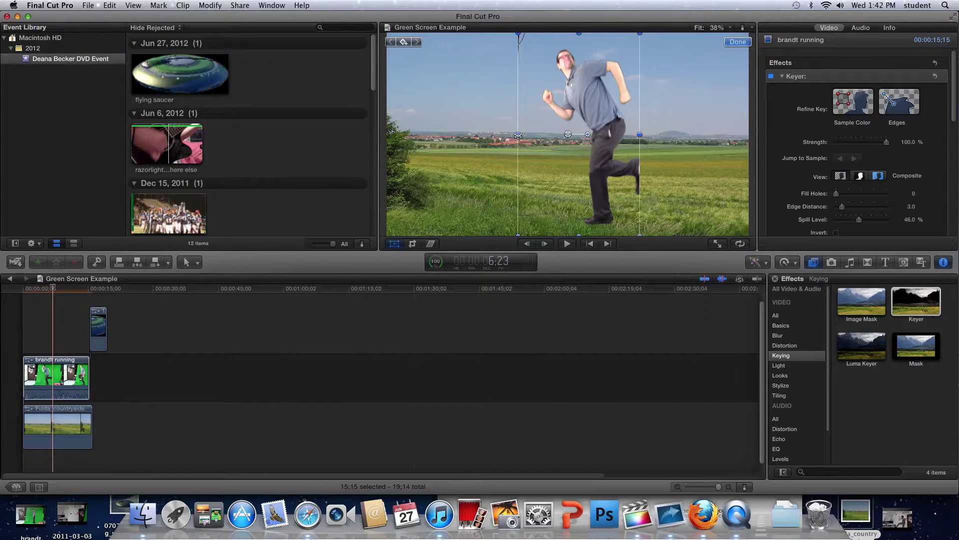
pyautogui.click(411, 244)
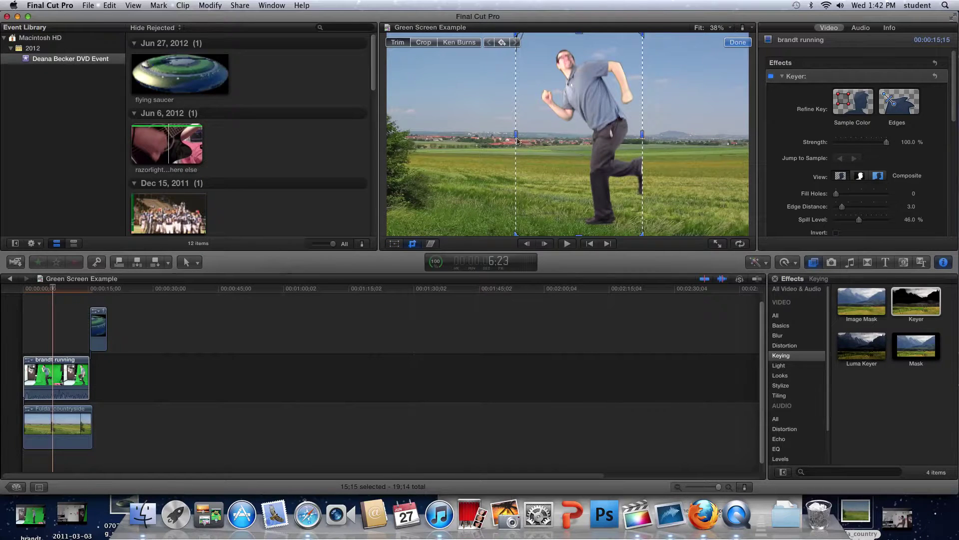
pyautogui.moveTo(517, 135); pyautogui.dragTo(523, 135)
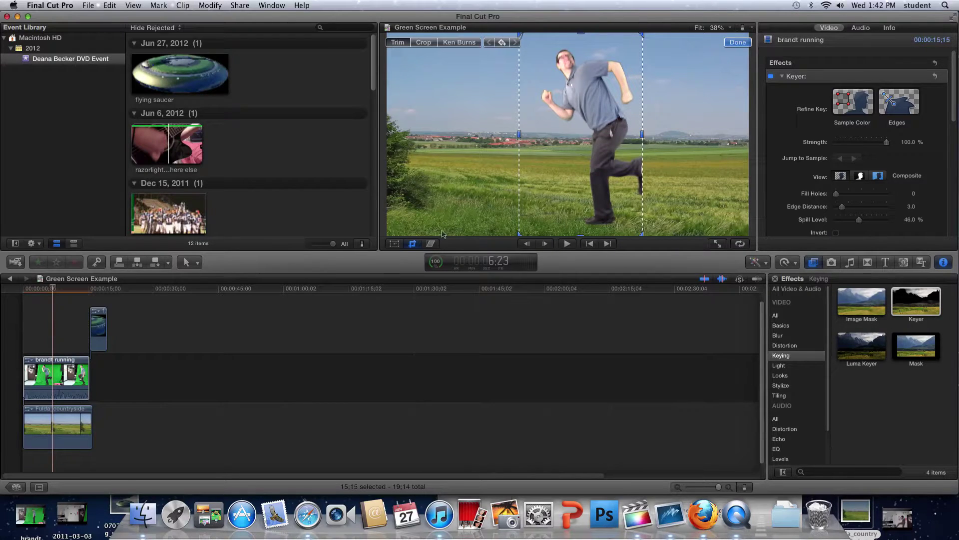
pyautogui.click(395, 244)
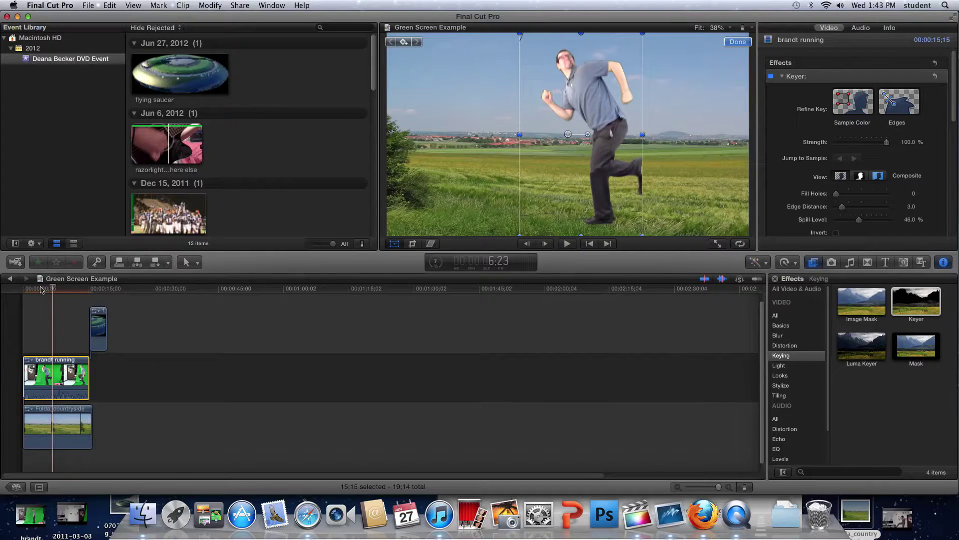
pyautogui.moveTo(56, 290); pyautogui.dragTo(27, 290)
pyautogui.press('space')
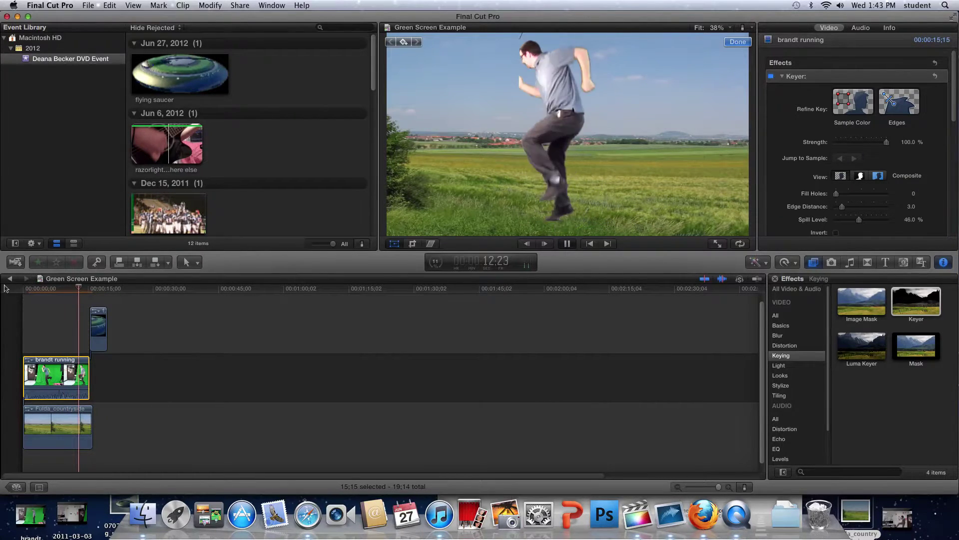
pyautogui.click(566, 245)
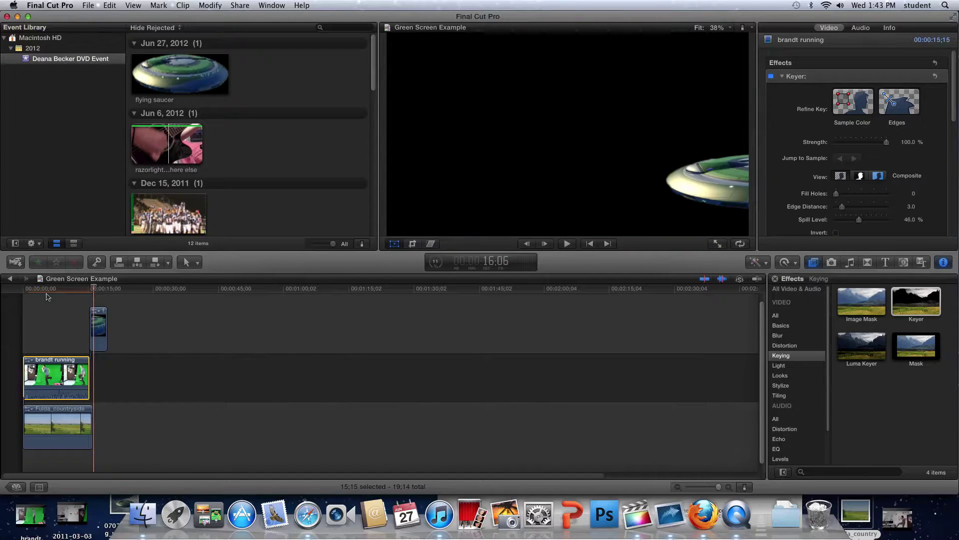
pyautogui.moveTo(41, 293); pyautogui.dragTo(30, 294)
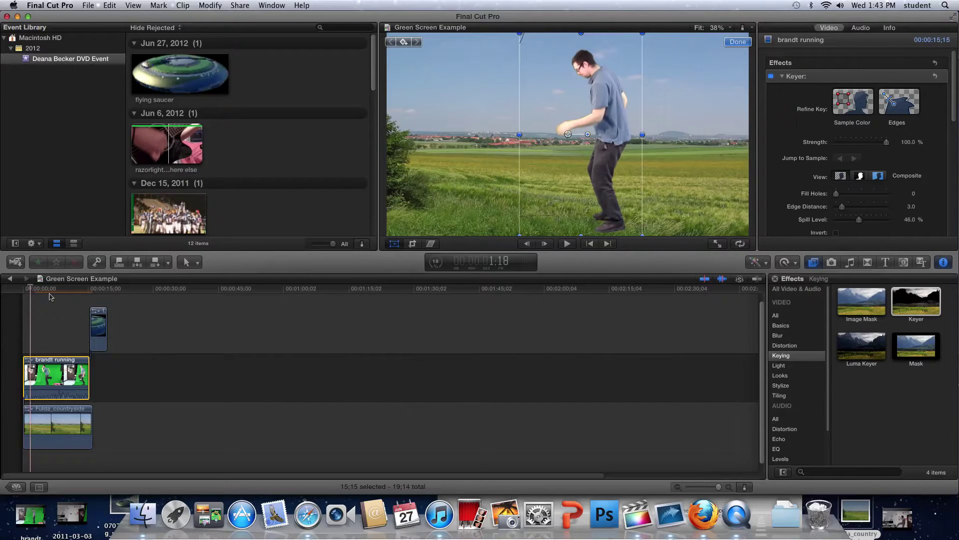
# - Zoom the timeline in twice, scroll to its start and park the playhead near 1:02
pyautogui.moveTo(33, 294); pyautogui.dragTo(34, 294)
pyautogui.press('super+equal')
pyautogui.press('super+equal')
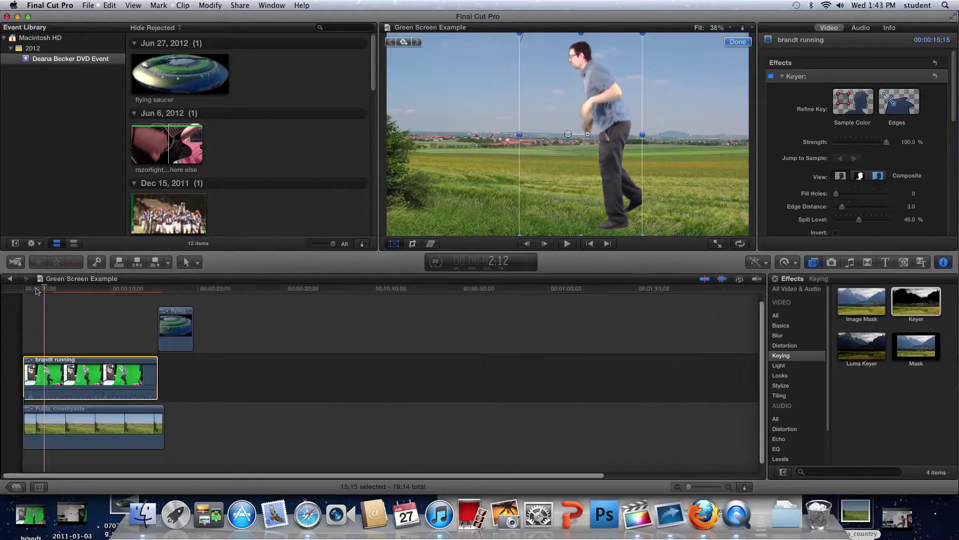
pyautogui.press('super+equal')
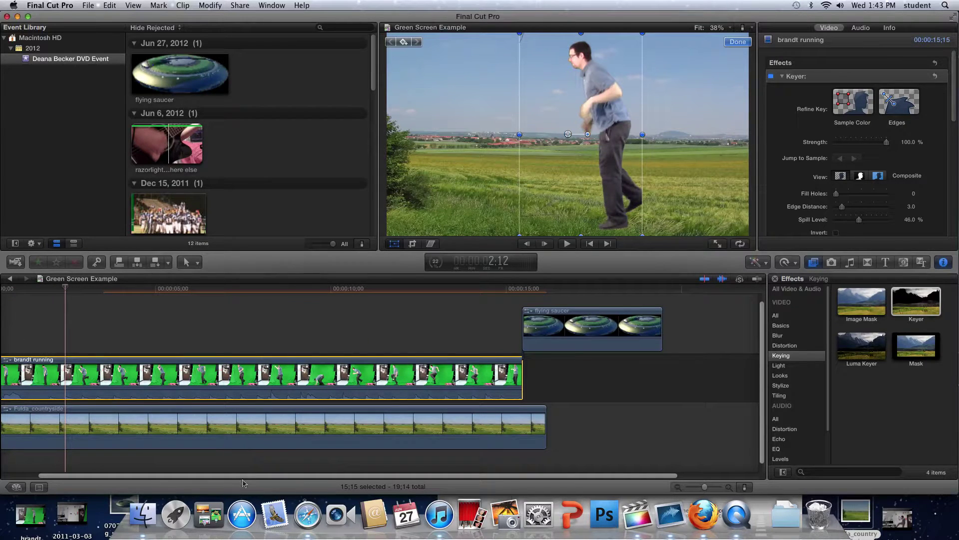
pyautogui.moveTo(243, 476); pyautogui.dragTo(177, 475)
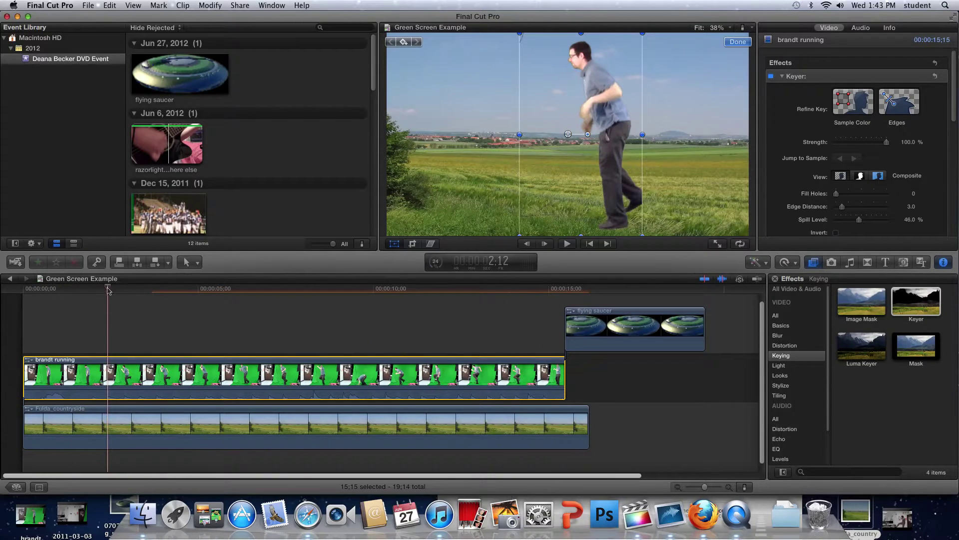
pyautogui.moveTo(108, 290); pyautogui.dragTo(81, 291)
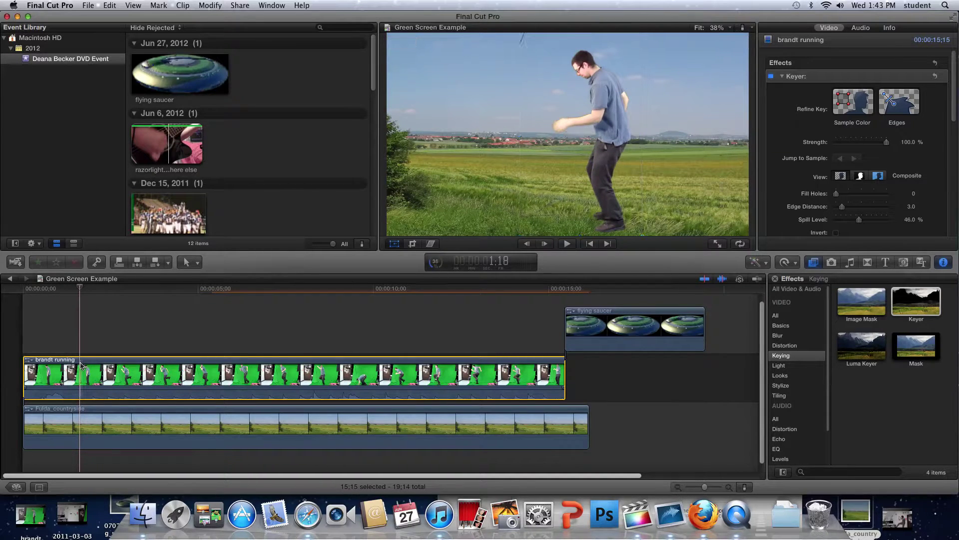
pyautogui.click(189, 264)
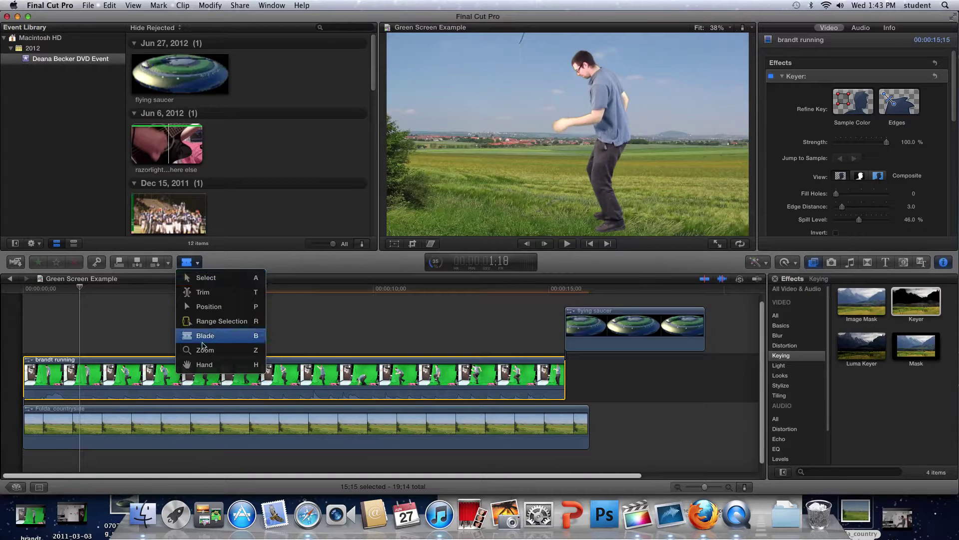
# - Blade the brandt running clip about one second from its start, then return to Select
pyautogui.click(203, 341)
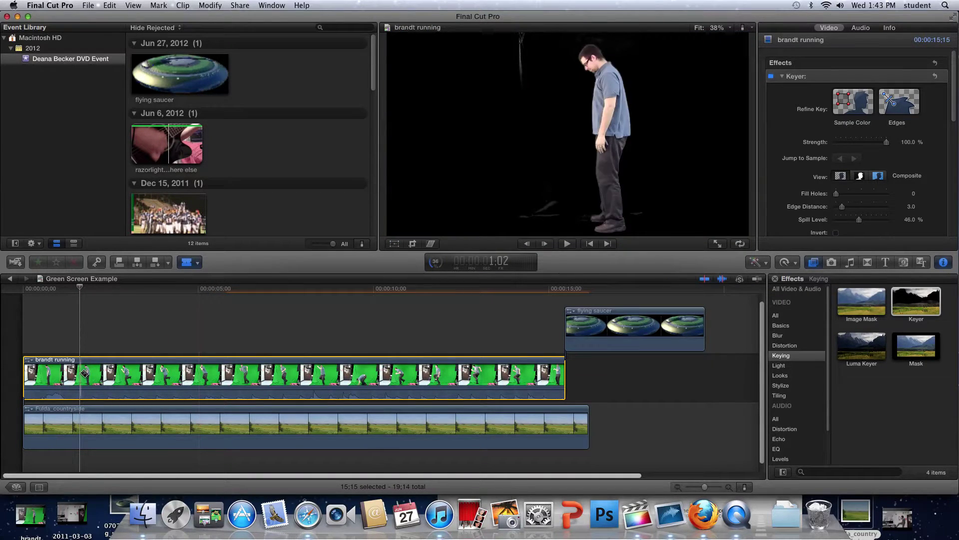
pyautogui.click(82, 373)
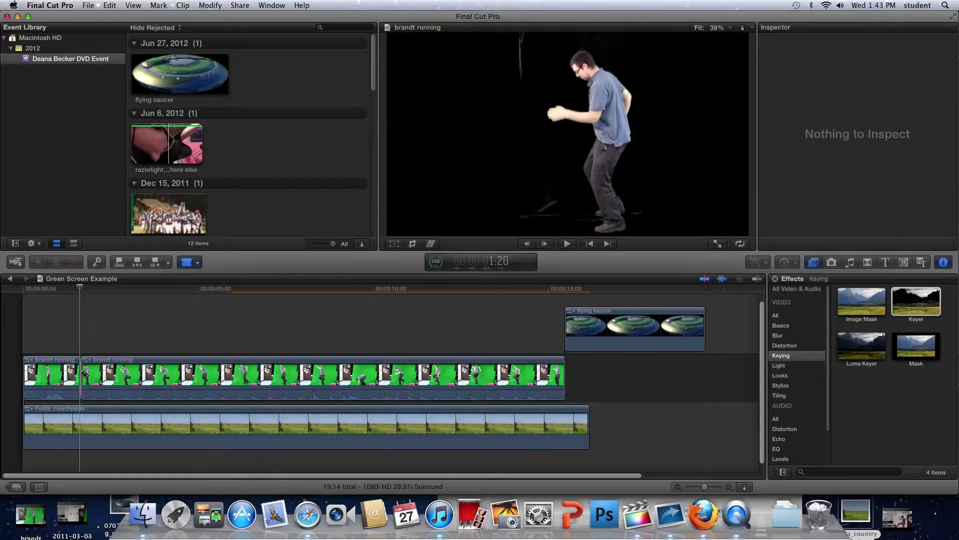
pyautogui.press('a')
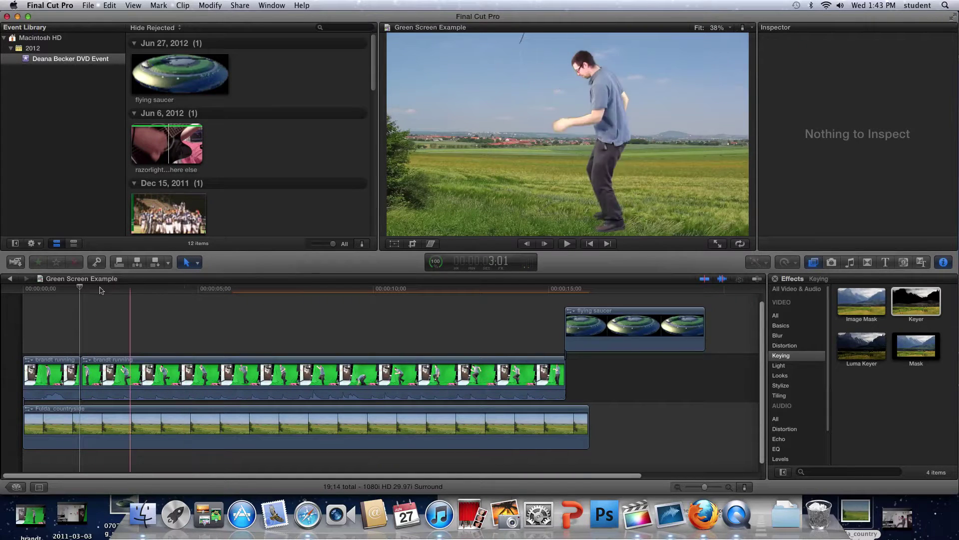
# - Scrub the playhead forward to around twelve seconds into the running clip
pyautogui.click(135, 289)
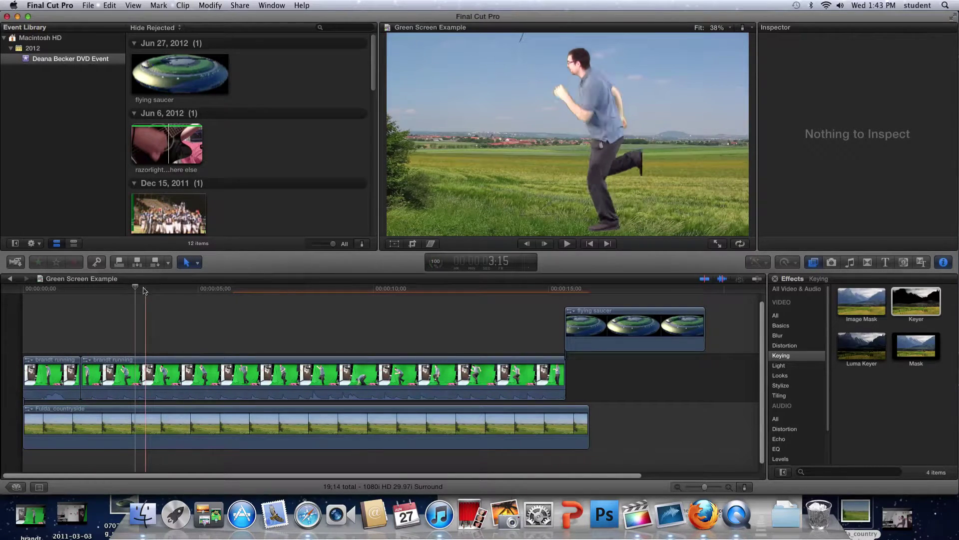
pyautogui.moveTo(143, 291); pyautogui.dragTo(502, 322)
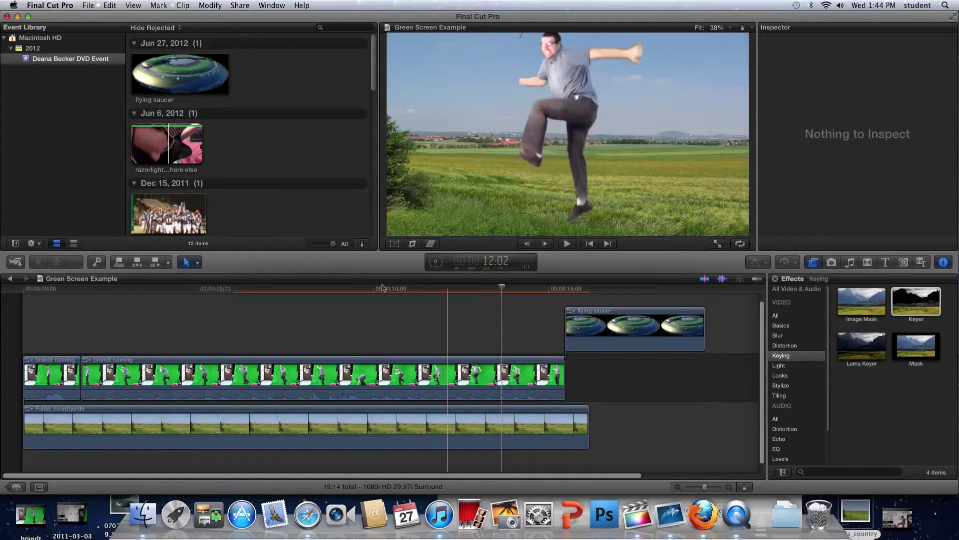
pyautogui.click(189, 262)
# - Blade the runner clip at about 13:20 and delete the short last piece
pyautogui.click(200, 336)
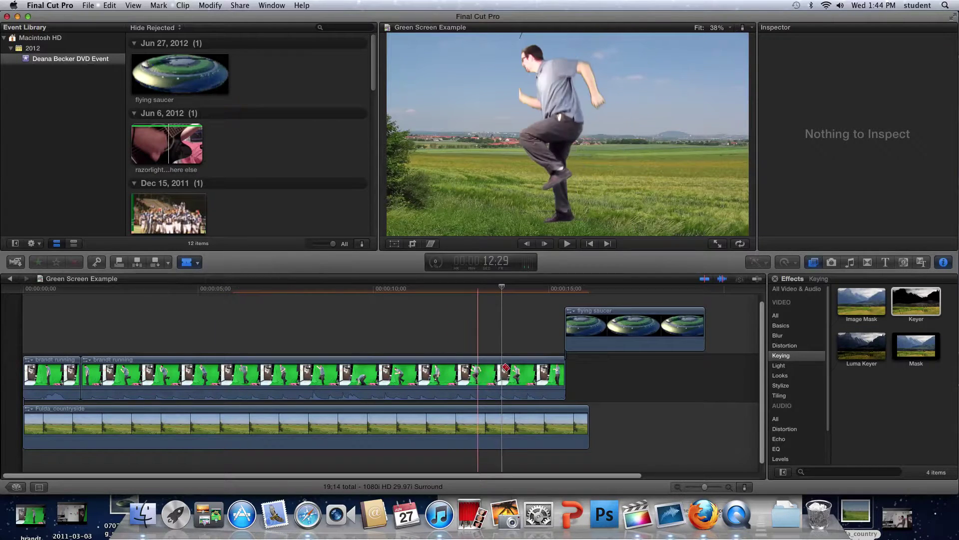
pyautogui.click(503, 368)
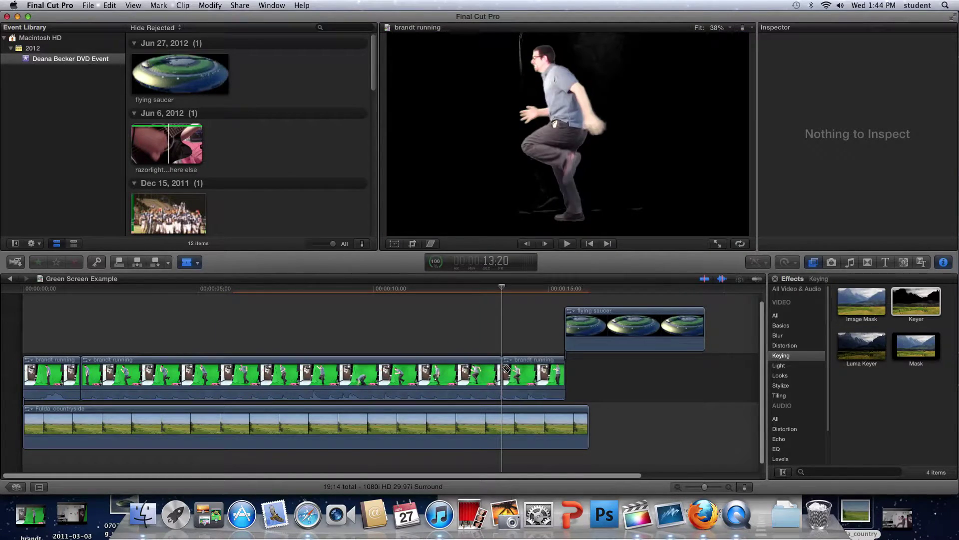
pyautogui.press('a')
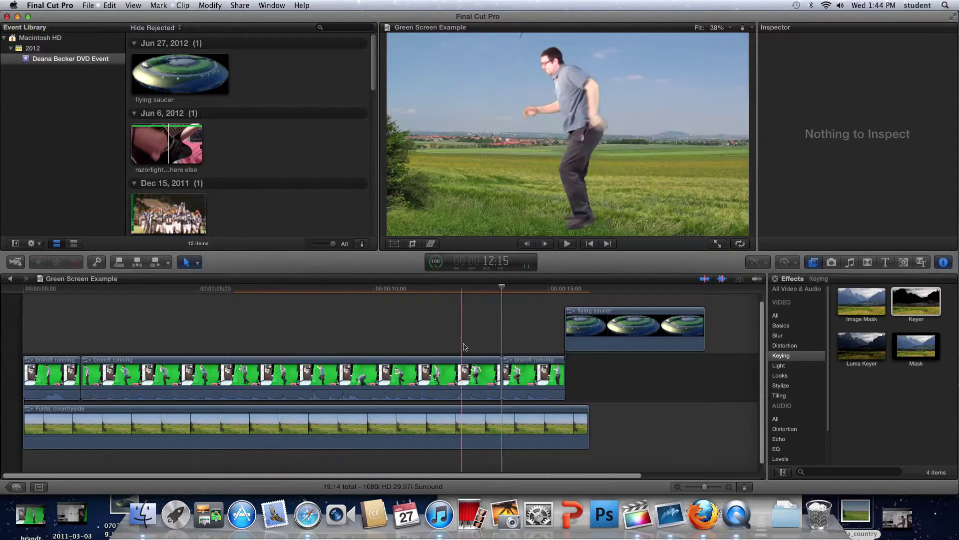
pyautogui.click(540, 377)
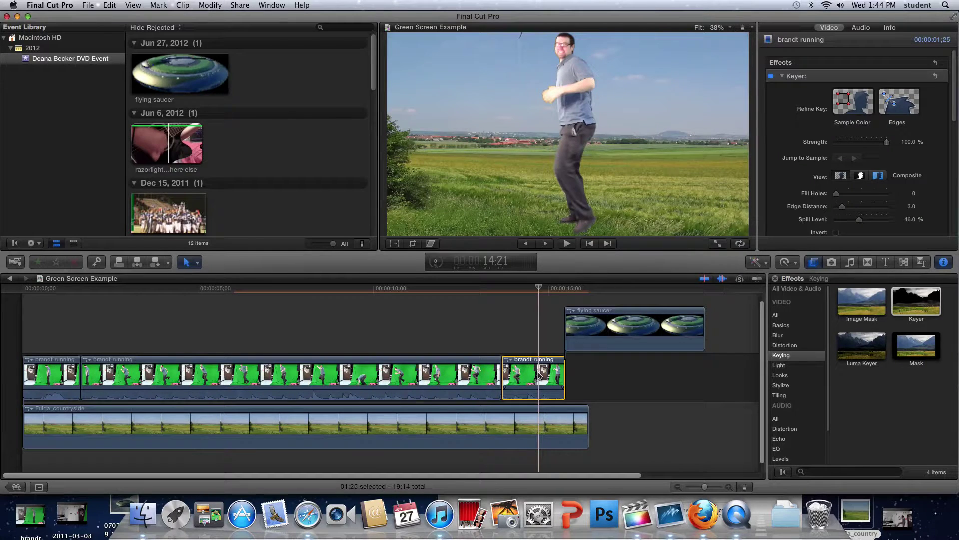
pyautogui.press('Delete')
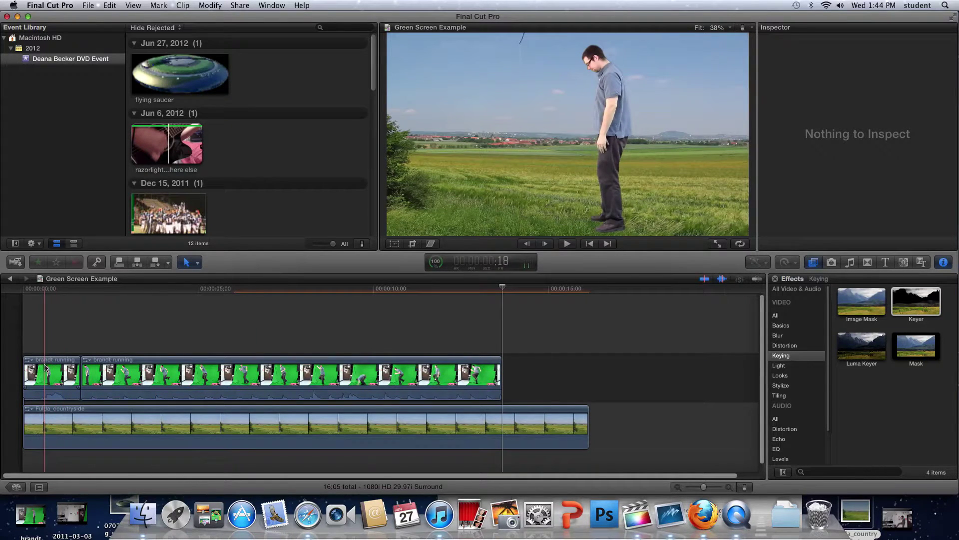
# - Delete the first runner piece, then undo to restore it
pyautogui.click(48, 373)
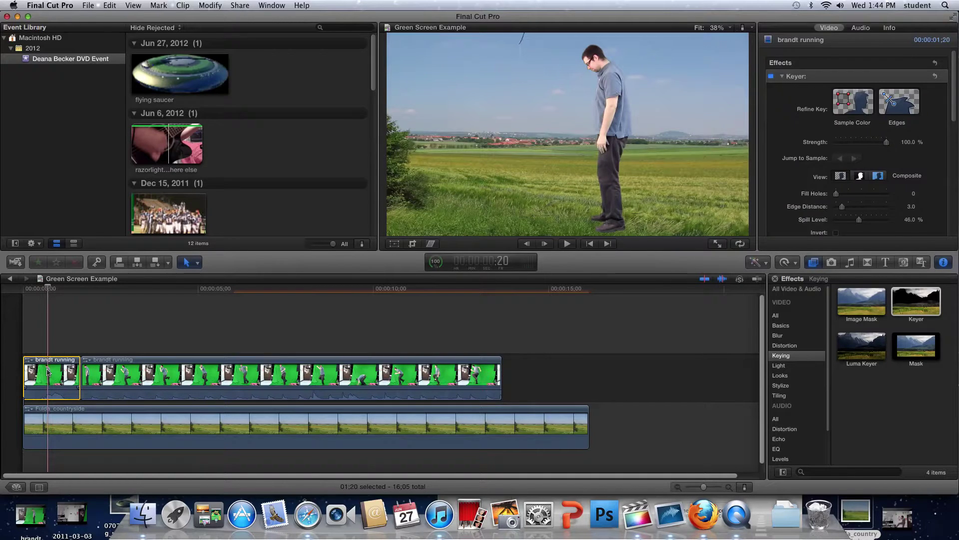
pyautogui.press('Delete')
pyautogui.press('super+z')
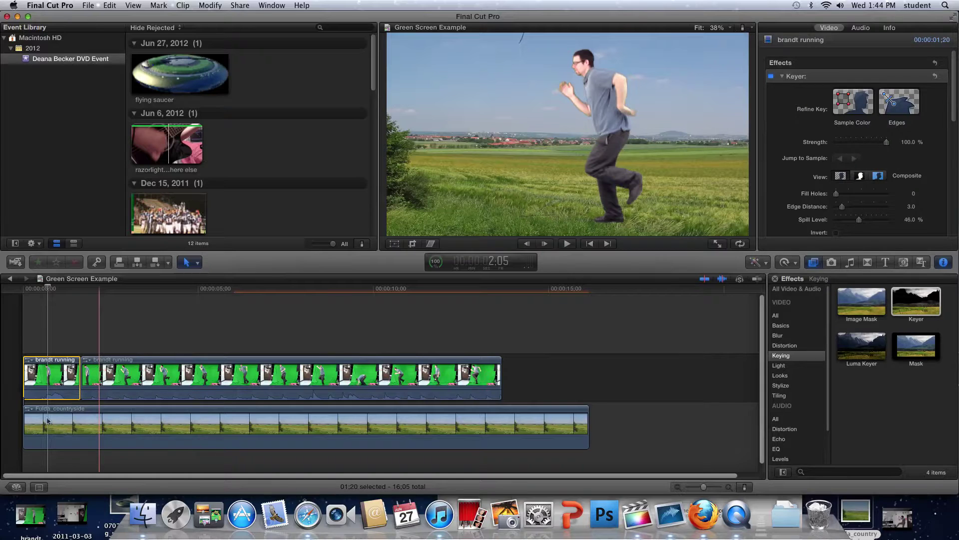
# - Slide the Fulda_countryside background clip later so it starts after the runner
pyautogui.click(67, 423)
pyautogui.moveTo(100, 423); pyautogui.dragTo(148, 427)
pyautogui.moveTo(102, 397); pyautogui.dragTo(102, 398)
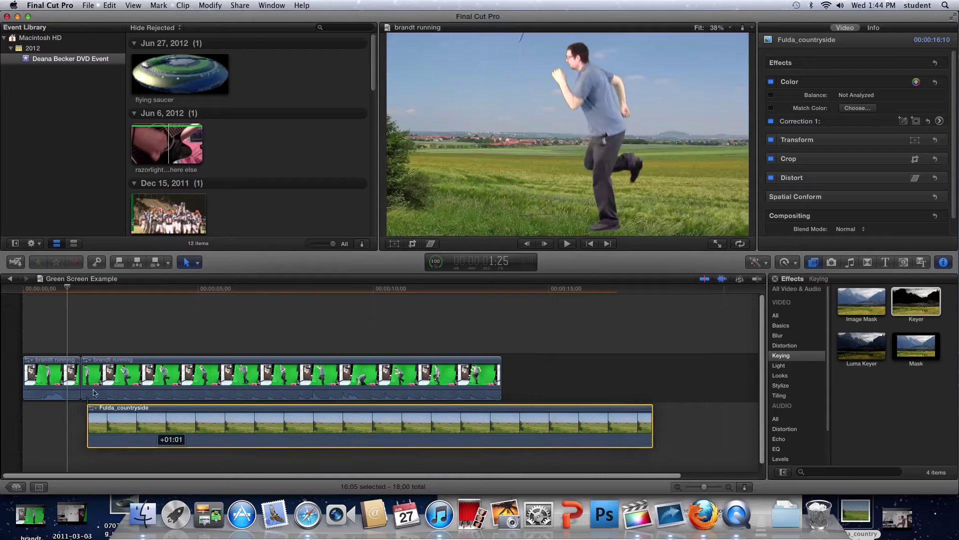
# - Realign Fulda_countryside to the start and drag flying saucer.tif from the Desktop above the runner
pyautogui.click(56, 377)
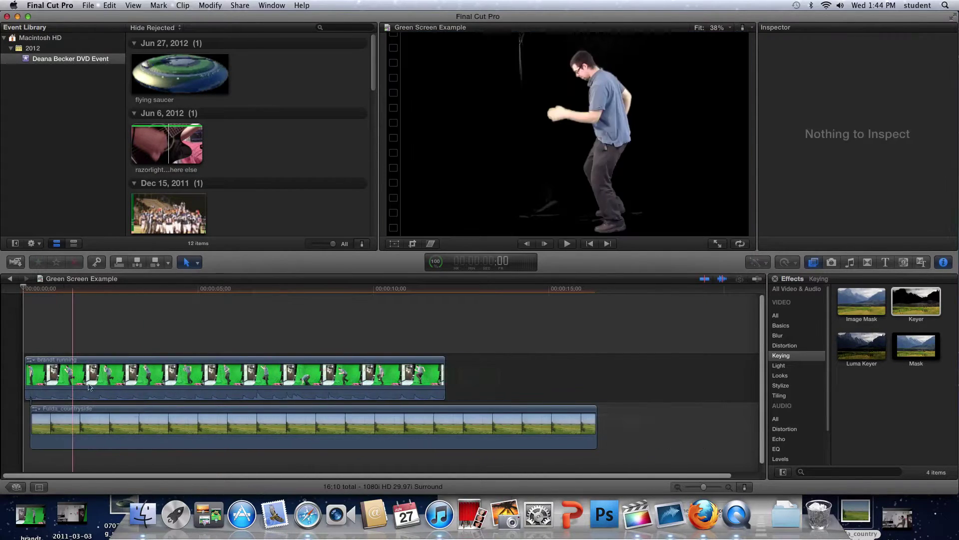
pyautogui.moveTo(98, 419); pyautogui.dragTo(91, 419)
pyautogui.click(143, 515)
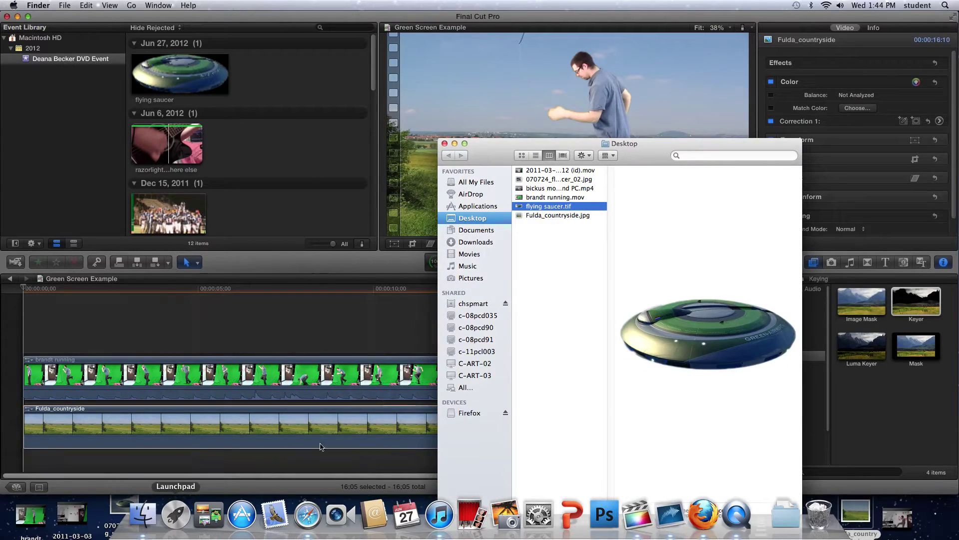
pyautogui.moveTo(543, 209); pyautogui.dragTo(348, 315)
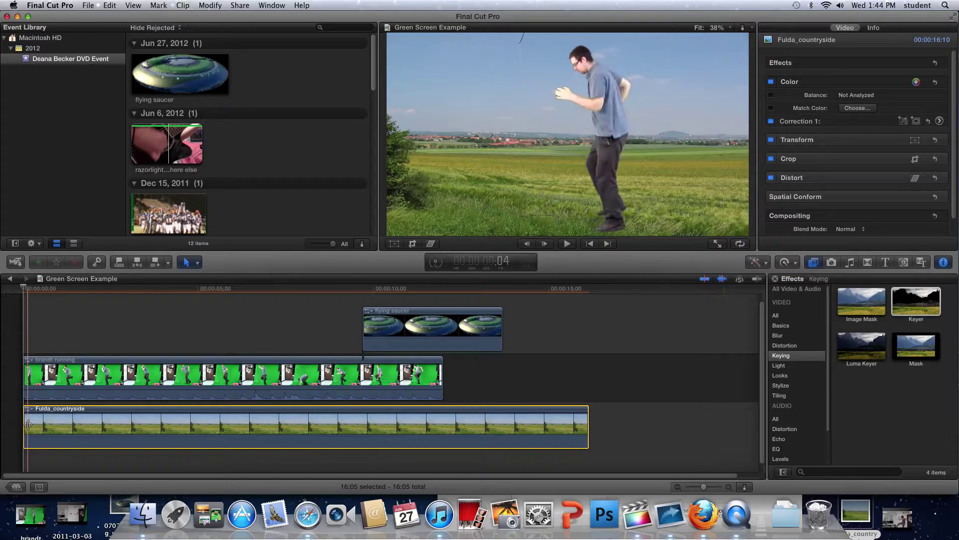
# - Scale the brandt running clip down to 76% in the viewer
pyautogui.click(47, 374)
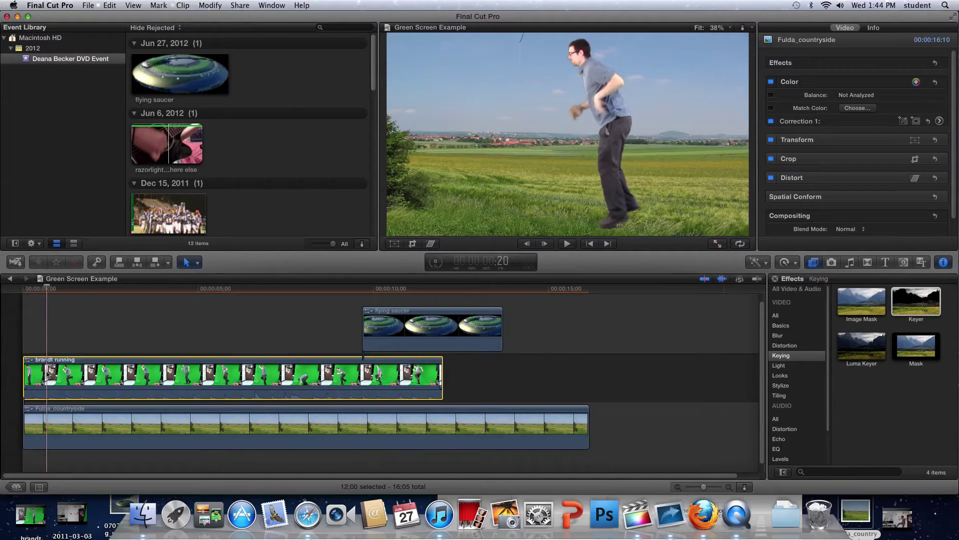
pyautogui.click(394, 243)
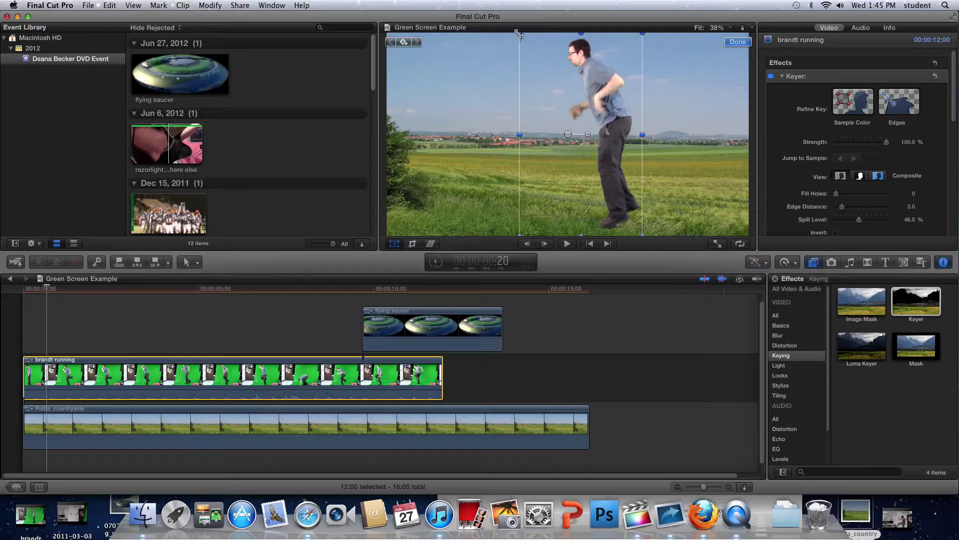
pyautogui.moveTo(518, 34); pyautogui.dragTo(717, 182)
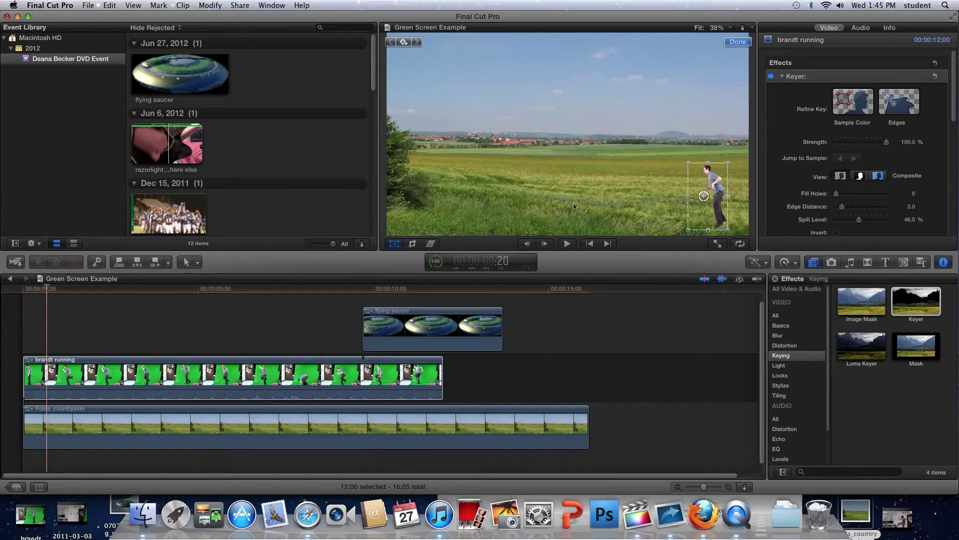
# - Play back the composite briefly, then rewind toward its start
pyautogui.press('space')
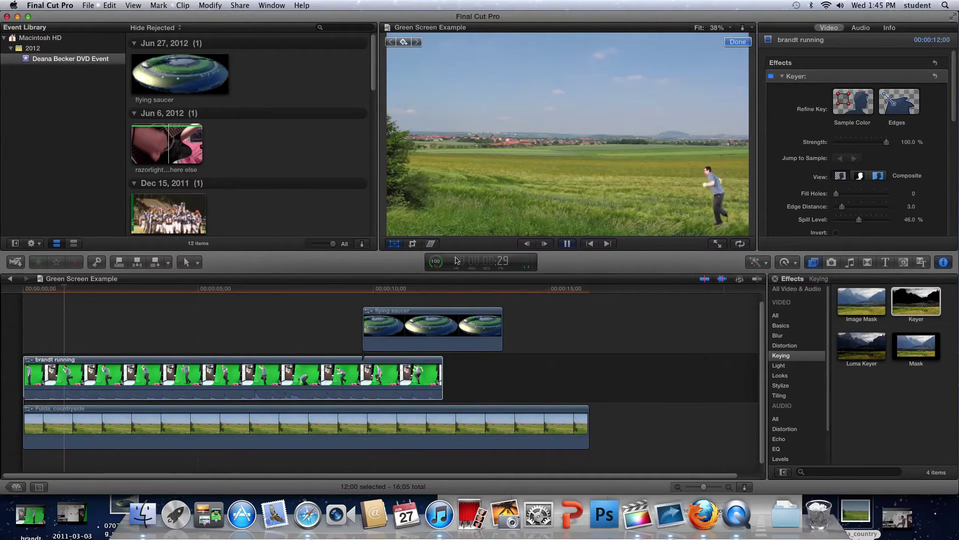
pyautogui.press('space')
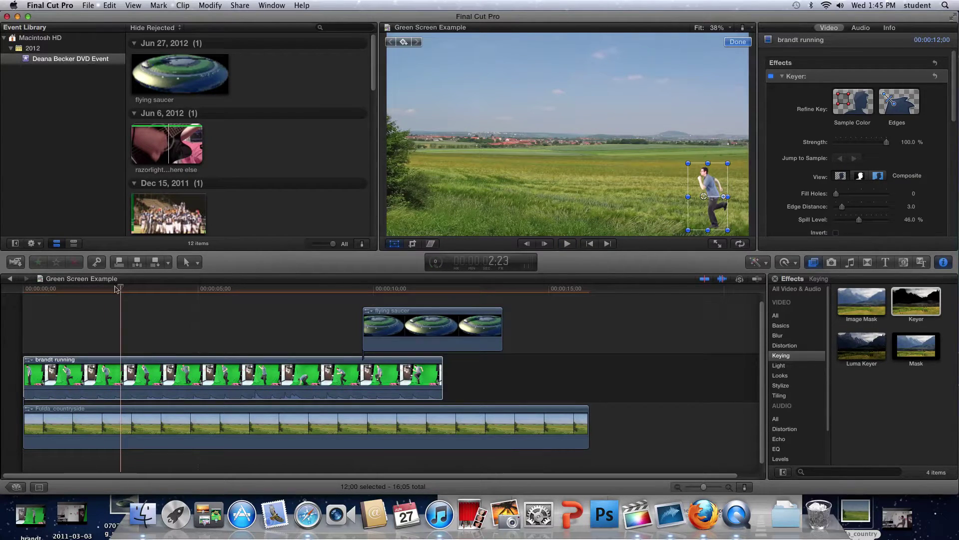
pyautogui.moveTo(120, 288); pyautogui.dragTo(26, 293)
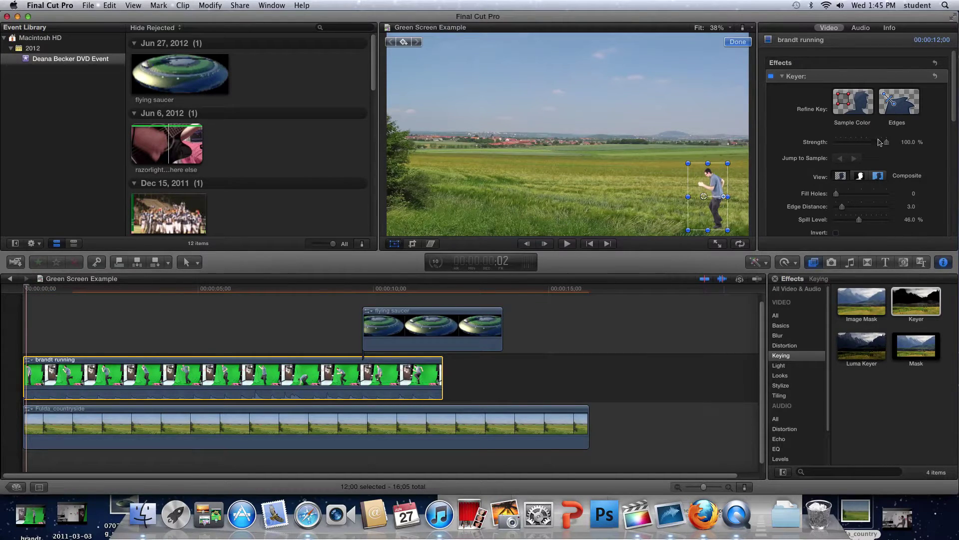
pyautogui.click(30, 363)
# - Show and then hide the runner clip's video animation lanes
pyautogui.click(32, 363)
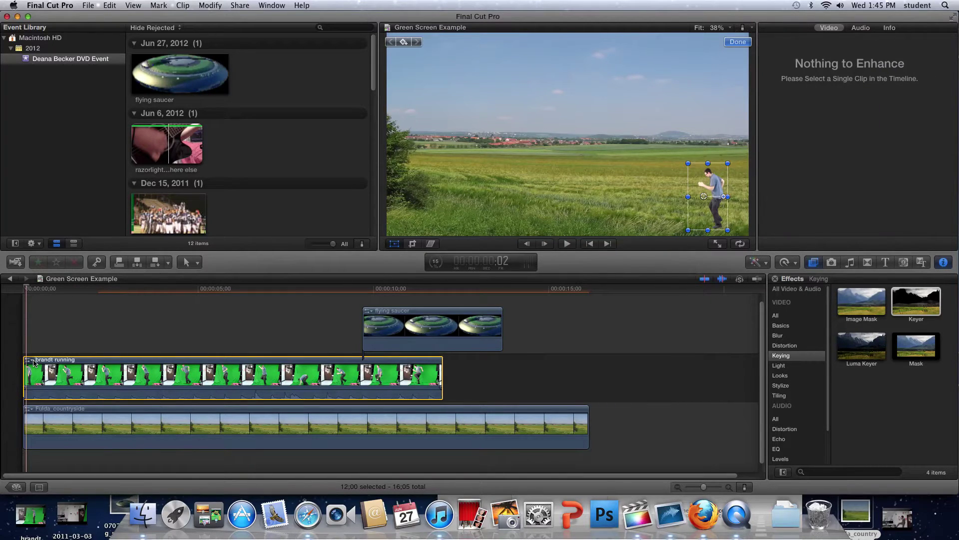
pyautogui.click(33, 363)
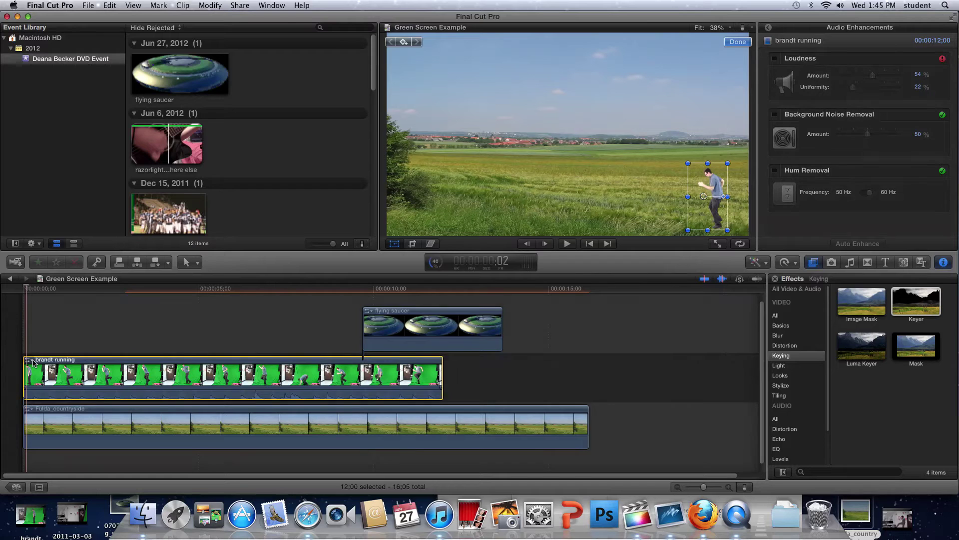
pyautogui.click(44, 371)
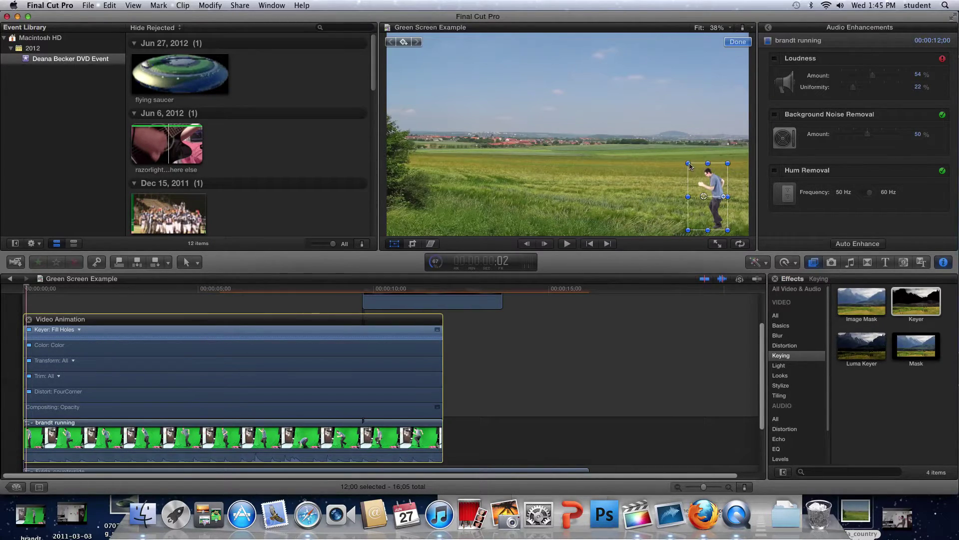
pyautogui.click(641, 142)
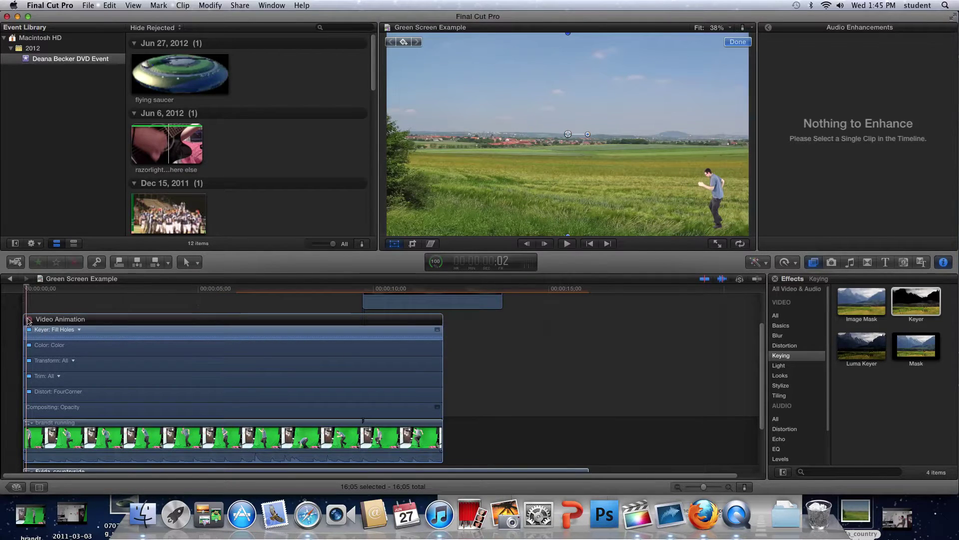
pyautogui.click(29, 319)
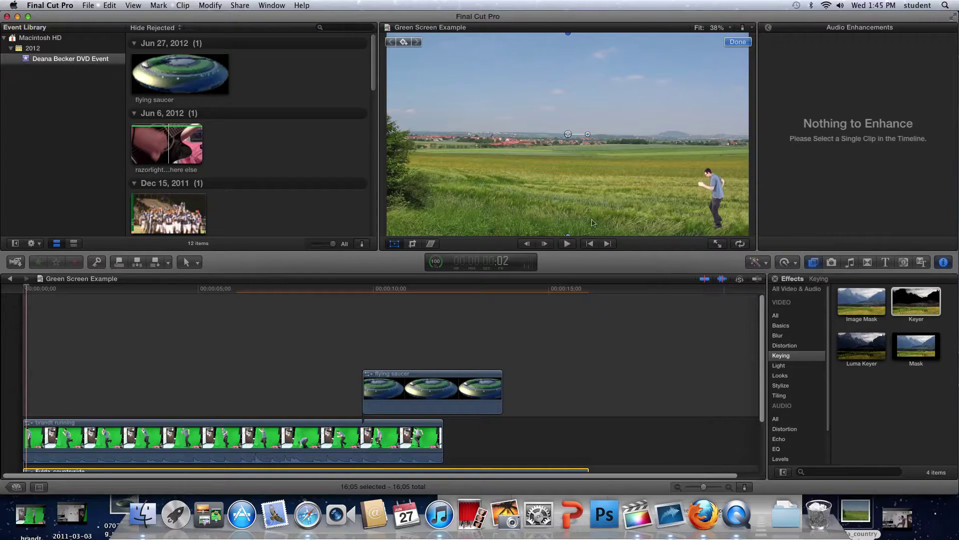
# - Enlarge the keyed man to about 191% and shift him left
pyautogui.click(338, 427)
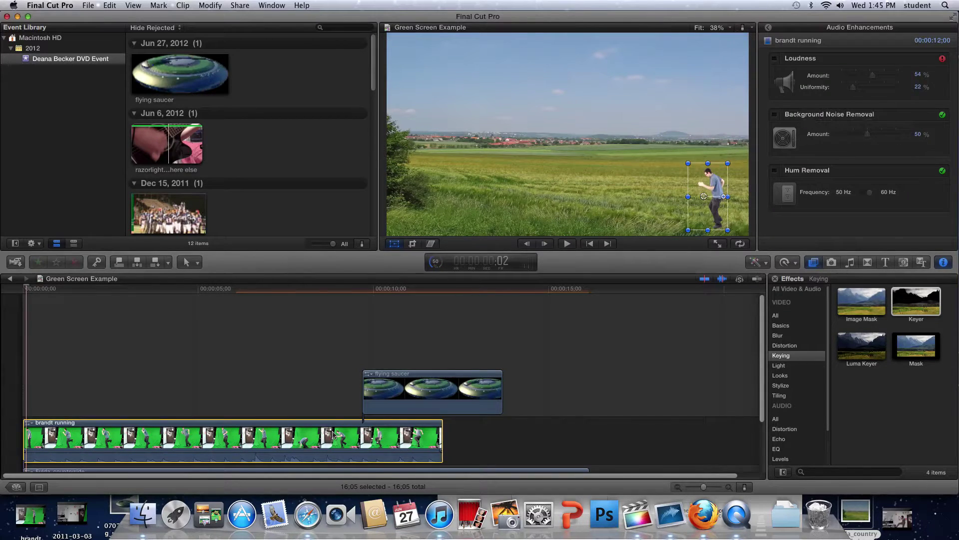
pyautogui.moveTo(693, 166); pyautogui.dragTo(617, 110)
pyautogui.moveTo(692, 137); pyautogui.dragTo(563, 139)
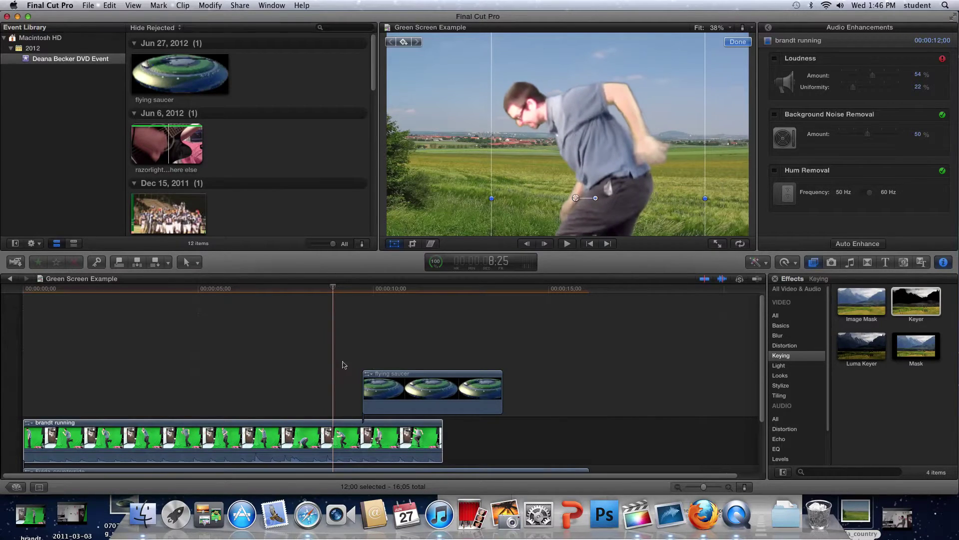
# - Bring back the runner clip's effect settings, undoing an accidental enlargement
pyautogui.click(323, 436)
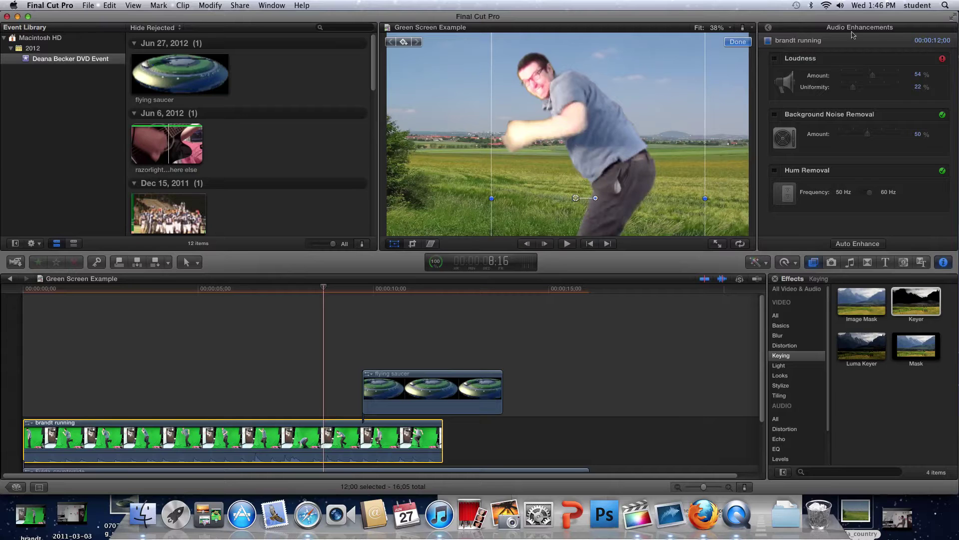
pyautogui.click(770, 28)
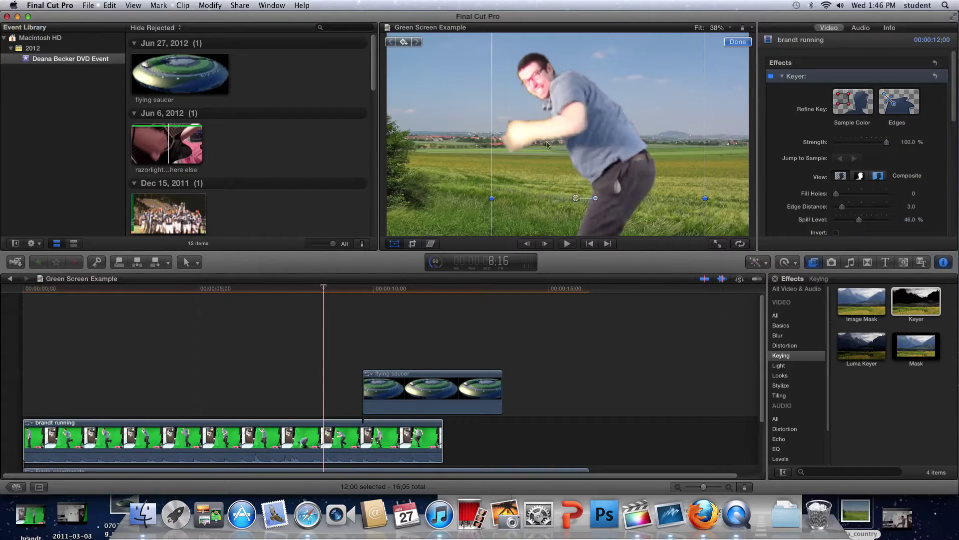
pyautogui.moveTo(493, 197); pyautogui.dragTo(461, 197)
pyautogui.press('super+z')
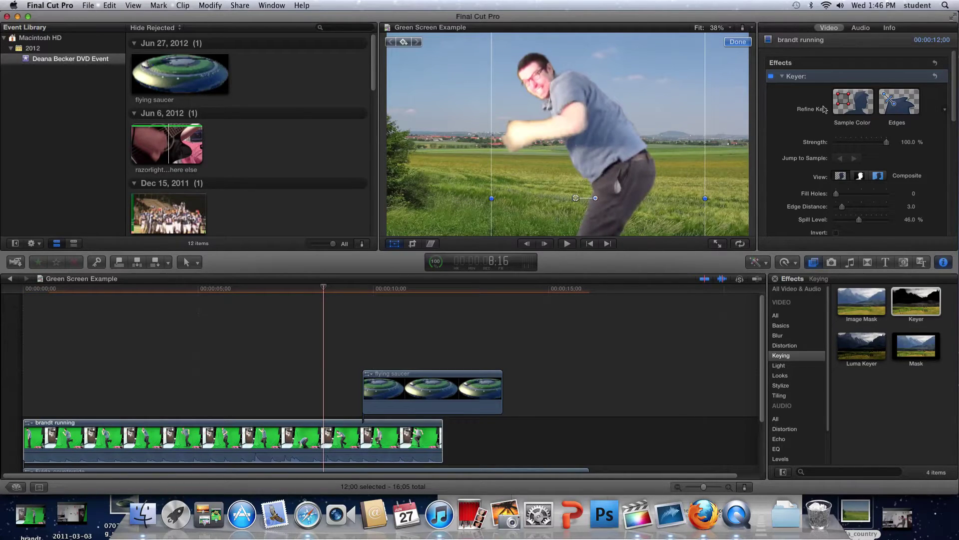
# - Start a Keyer Sample Color pick and move the man up and left
pyautogui.click(844, 104)
pyautogui.click(783, 77)
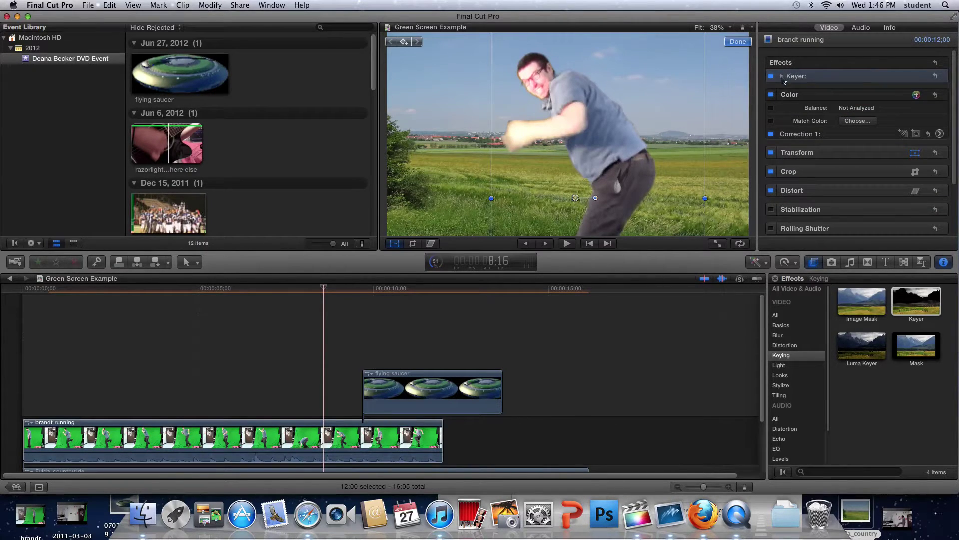
pyautogui.click(783, 76)
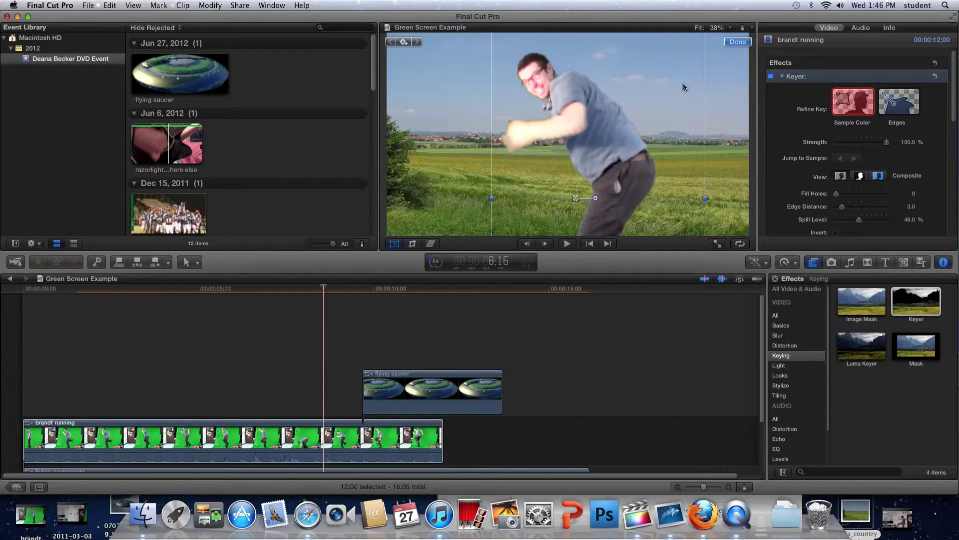
pyautogui.moveTo(671, 79)
pyautogui.mouseDown()
pyautogui.moveTo(652, 62)
pyautogui.moveTo(645, 75)
pyautogui.moveTo(635, 68)
pyautogui.moveTo(670, 95)
pyautogui.mouseUp()
pyautogui.click(738, 42)
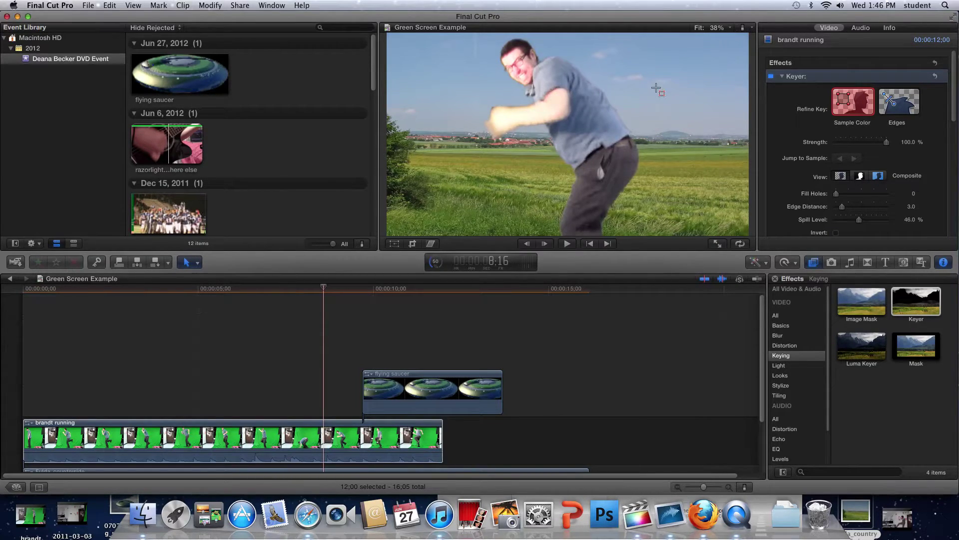
# - Drag a sample rectangle over the green screen to refine the Keyer
pyautogui.moveTo(656, 89); pyautogui.dragTo(625, 51)
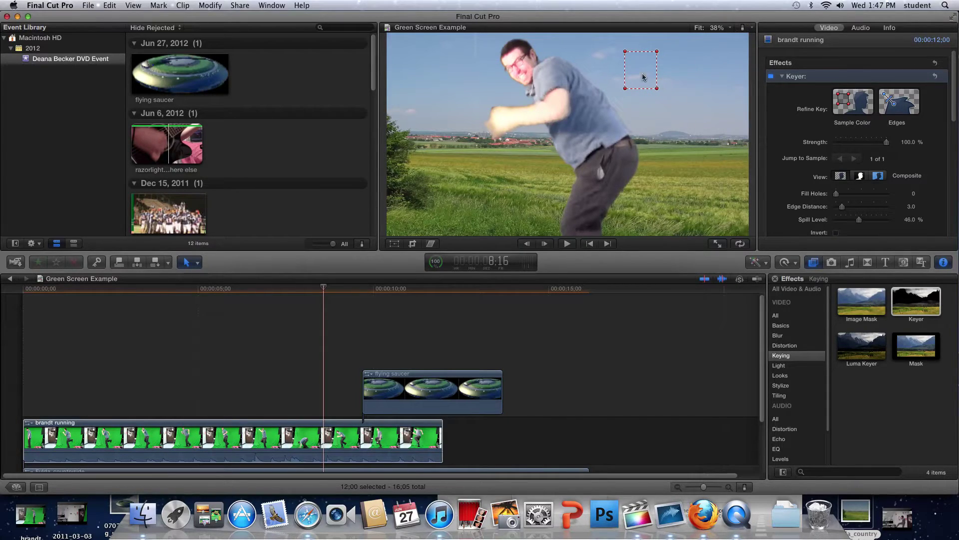
pyautogui.click(854, 102)
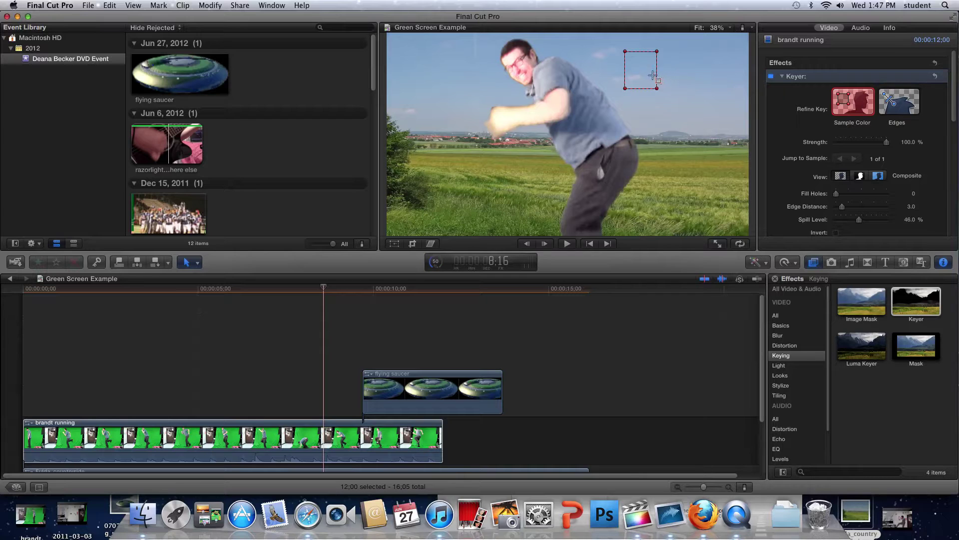
pyautogui.click(314, 439)
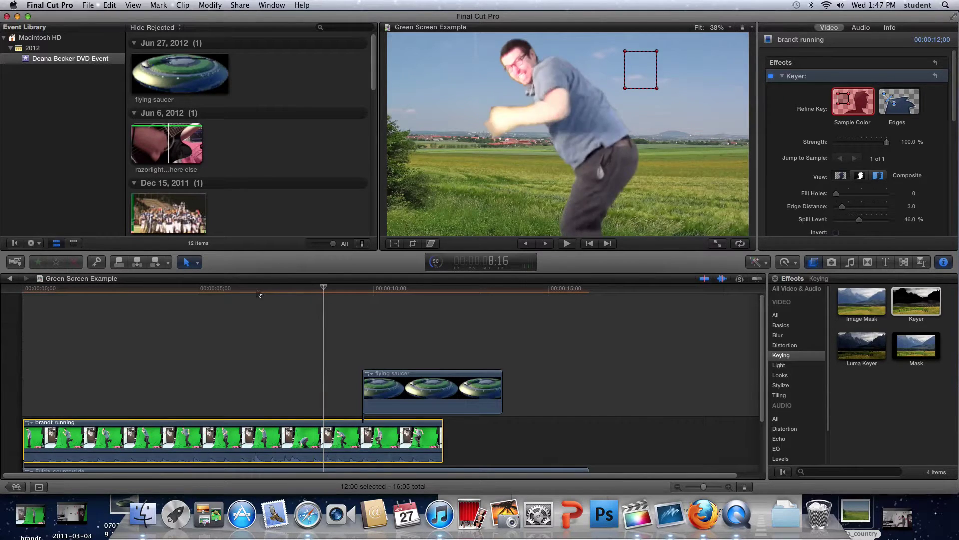
# - At 25% viewer zoom, shrink the man to about 130% and move him to the field's right edge
pyautogui.click(300, 299)
pyautogui.click(394, 243)
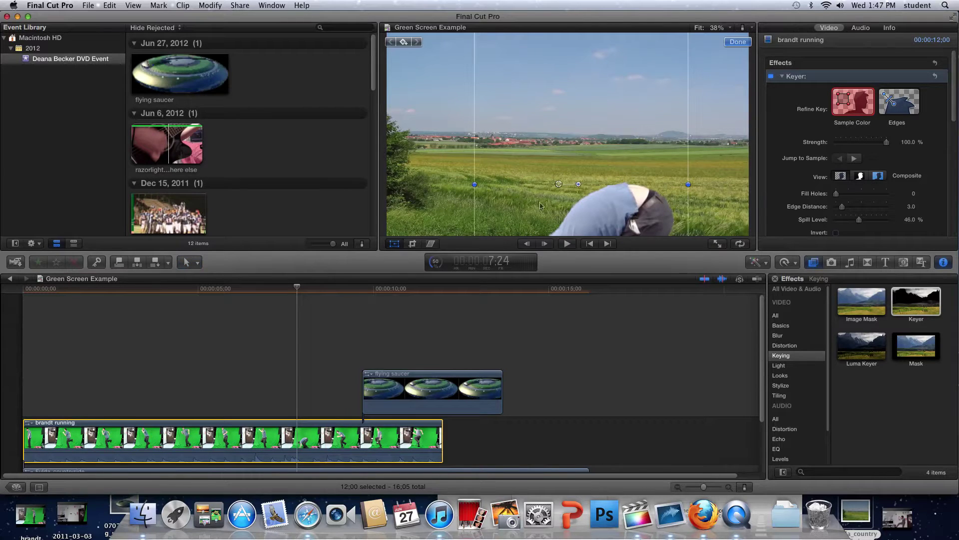
pyautogui.click(734, 27)
pyautogui.click(707, 66)
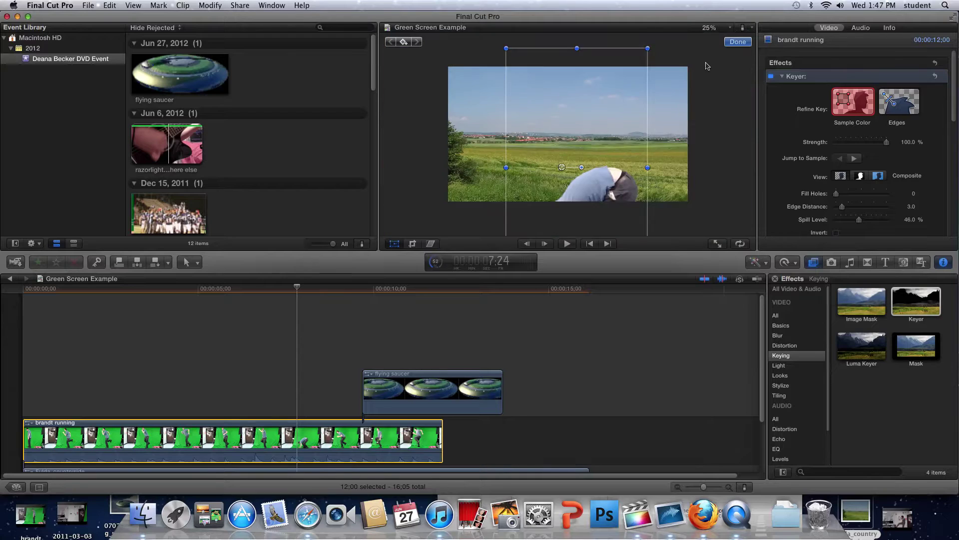
pyautogui.moveTo(647, 48); pyautogui.dragTo(583, 138)
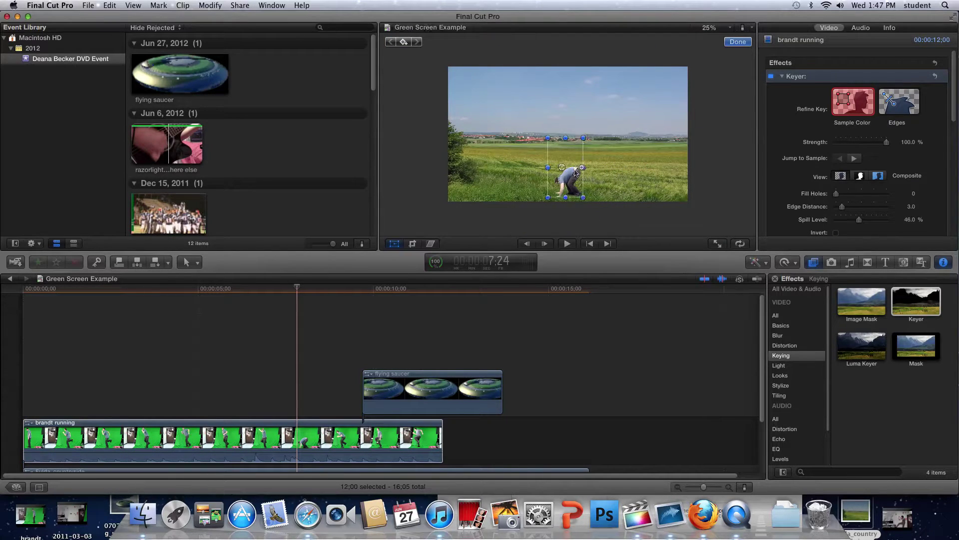
pyautogui.moveTo(575, 173); pyautogui.dragTo(678, 185)
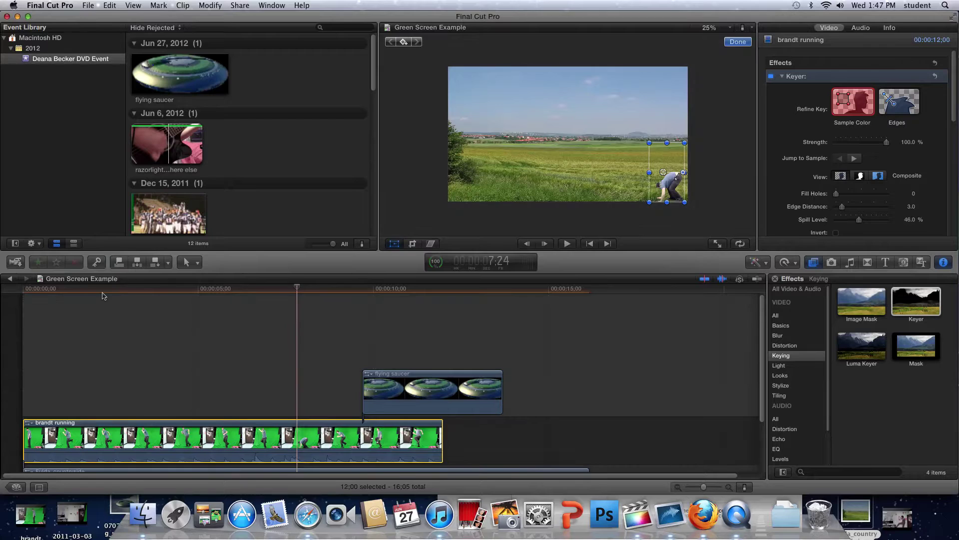
# - Rewind to the start, set the viewer back to Fit and make it taller
pyautogui.moveTo(152, 290); pyautogui.dragTo(23, 288)
pyautogui.click(715, 29)
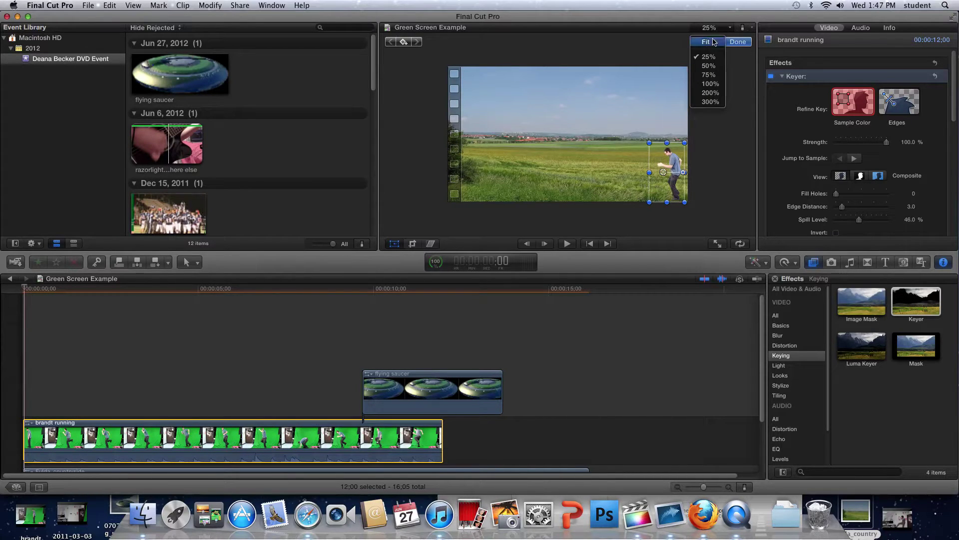
pyautogui.click(708, 27)
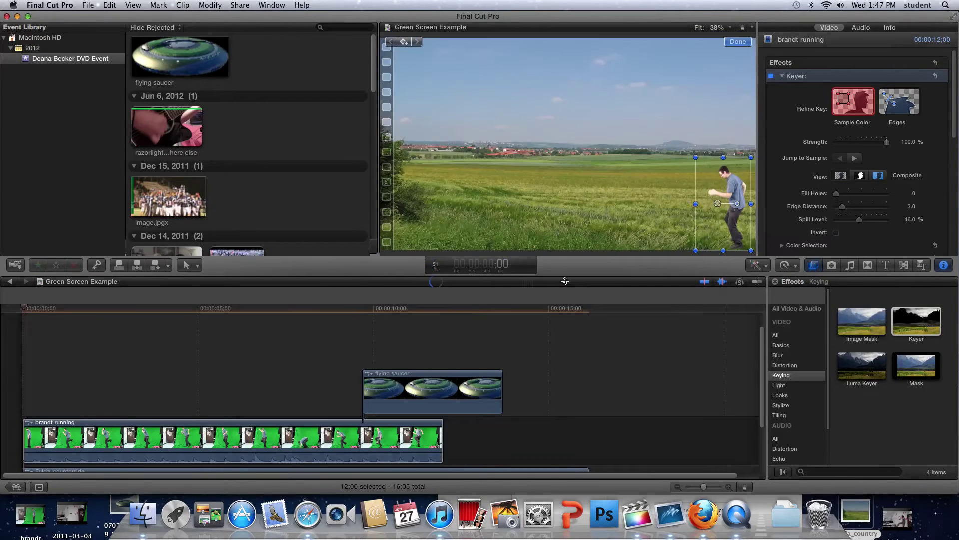
pyautogui.moveTo(565, 280); pyautogui.dragTo(564, 311)
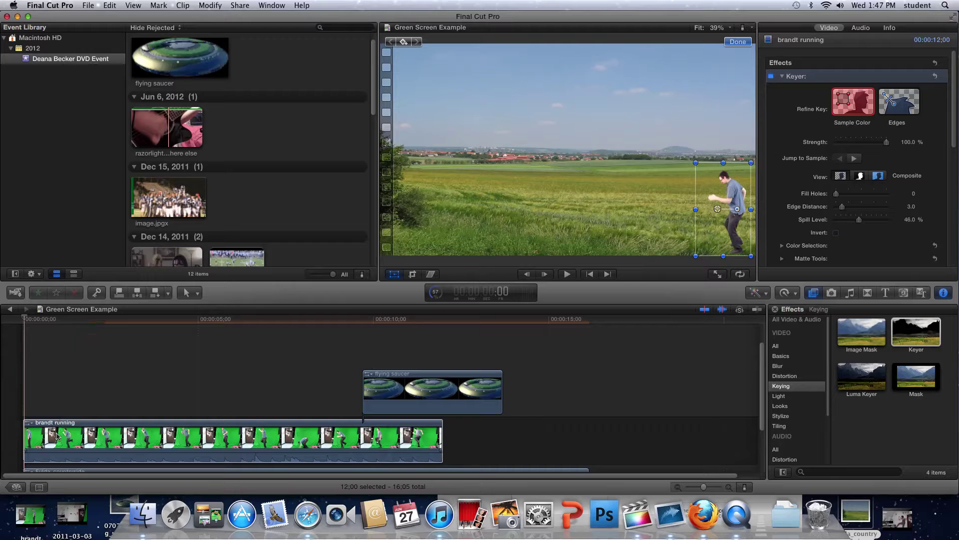
pyautogui.click(27, 430)
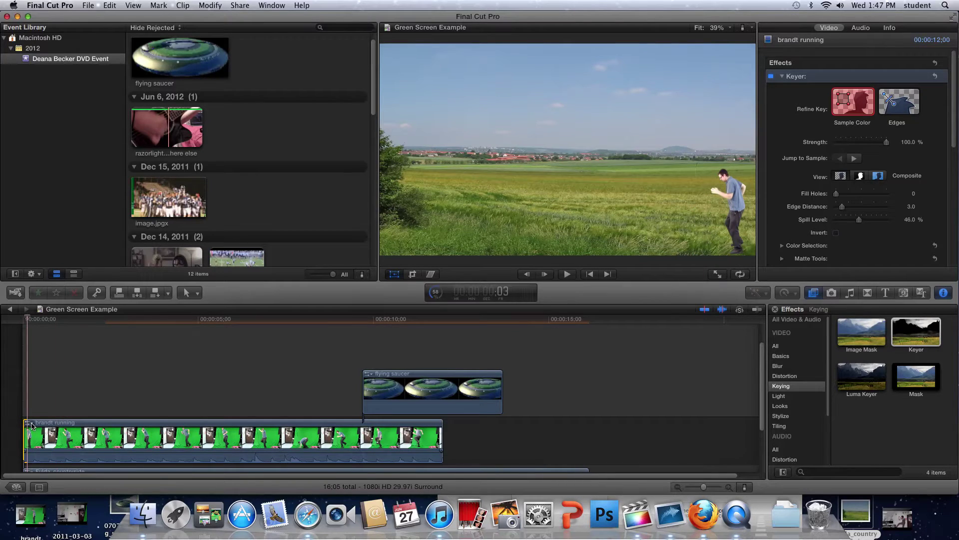
# - Add a Position keyframe on the runner clip at its start
pyautogui.click(31, 425)
pyautogui.click(60, 433)
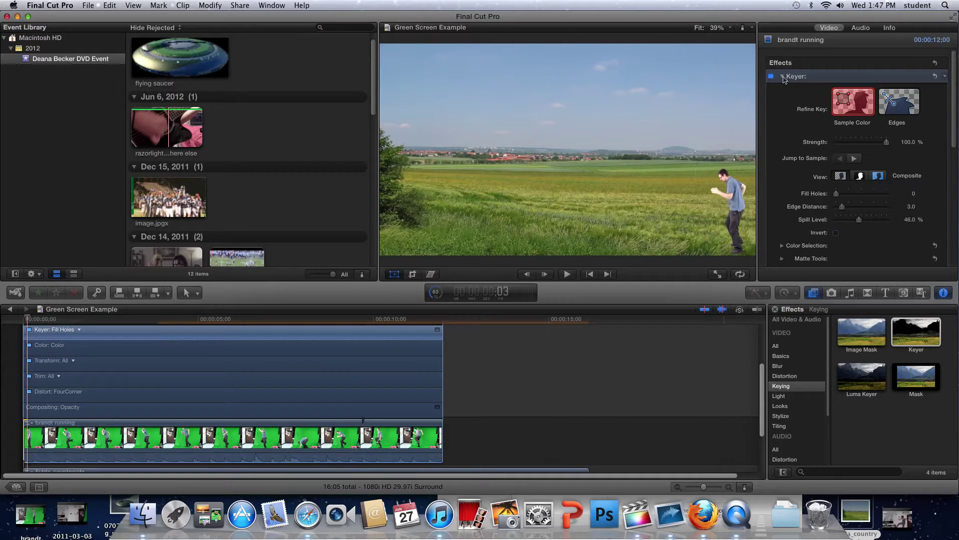
pyautogui.click(783, 77)
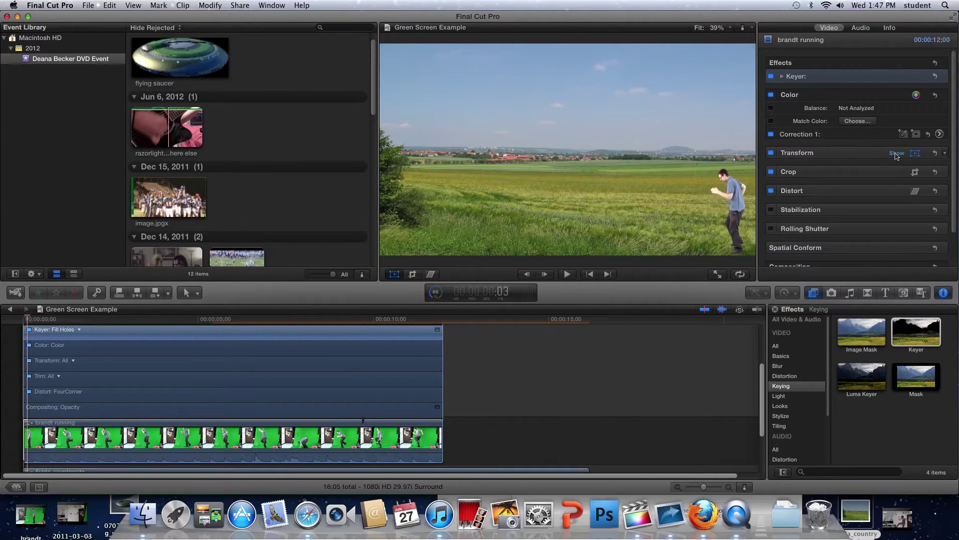
pyautogui.click(896, 153)
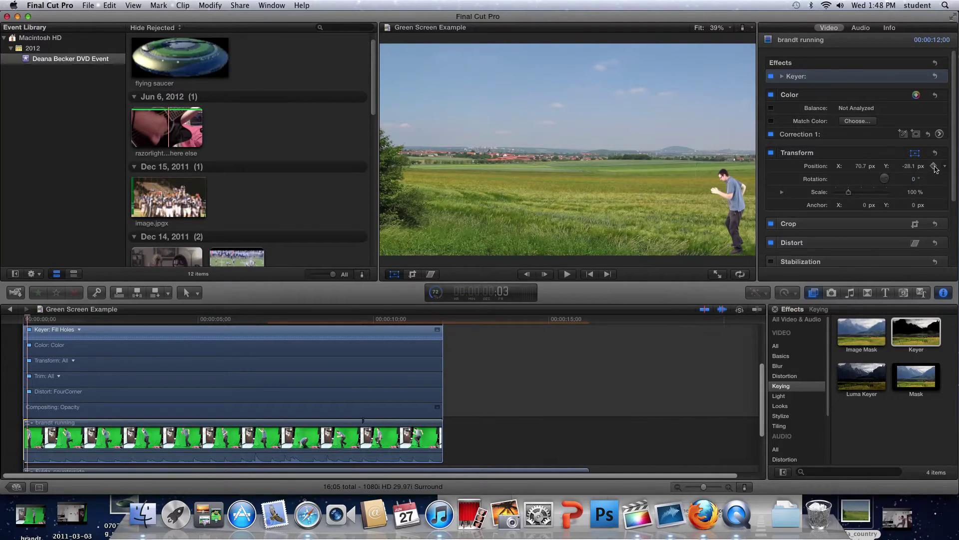
pyautogui.click(933, 166)
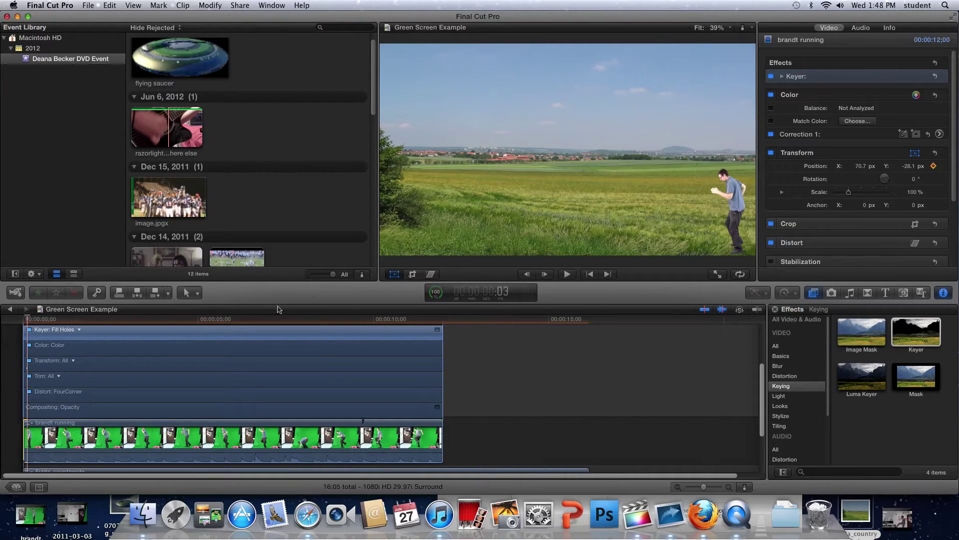
# - Move the flying saucer clip about two seconds later
pyautogui.click(411, 321)
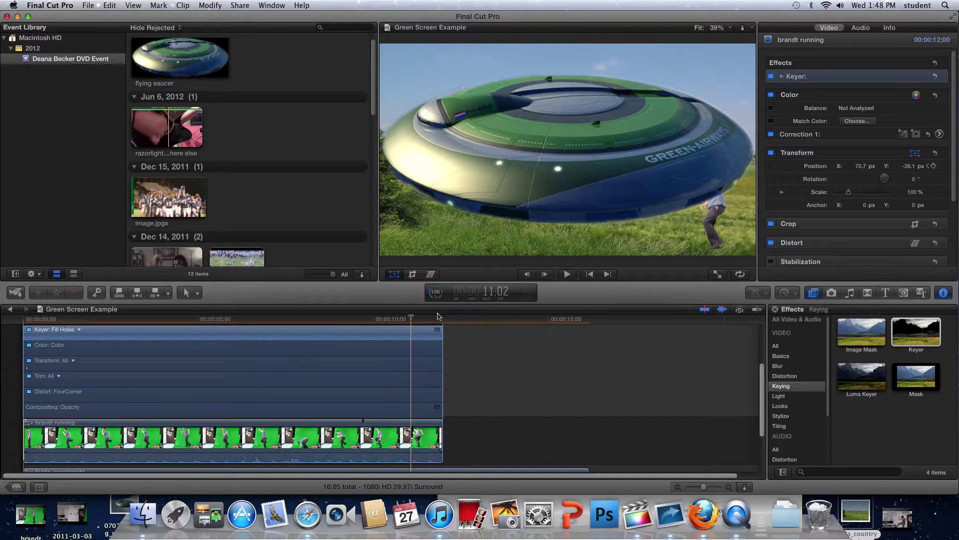
pyautogui.scroll(3, 487, 360)
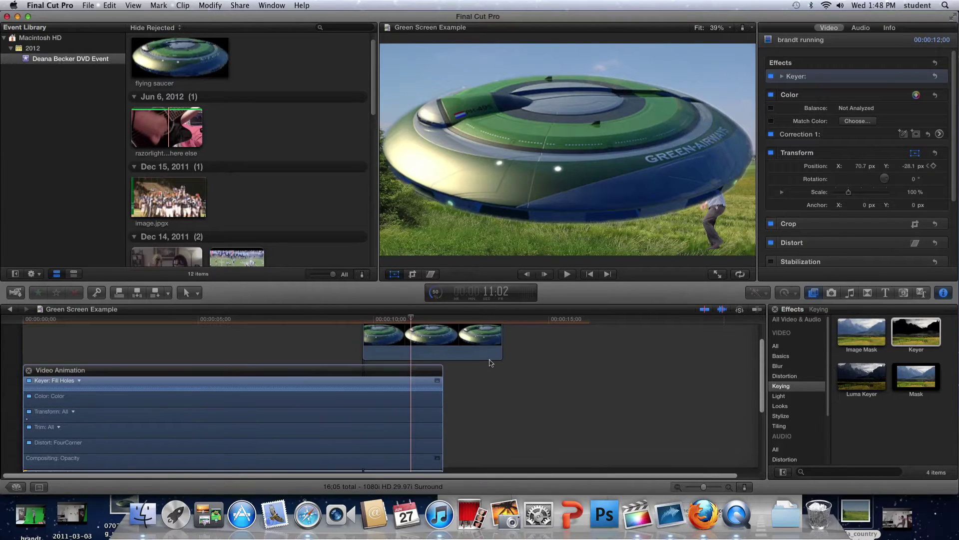
pyautogui.moveTo(498, 345); pyautogui.dragTo(577, 348)
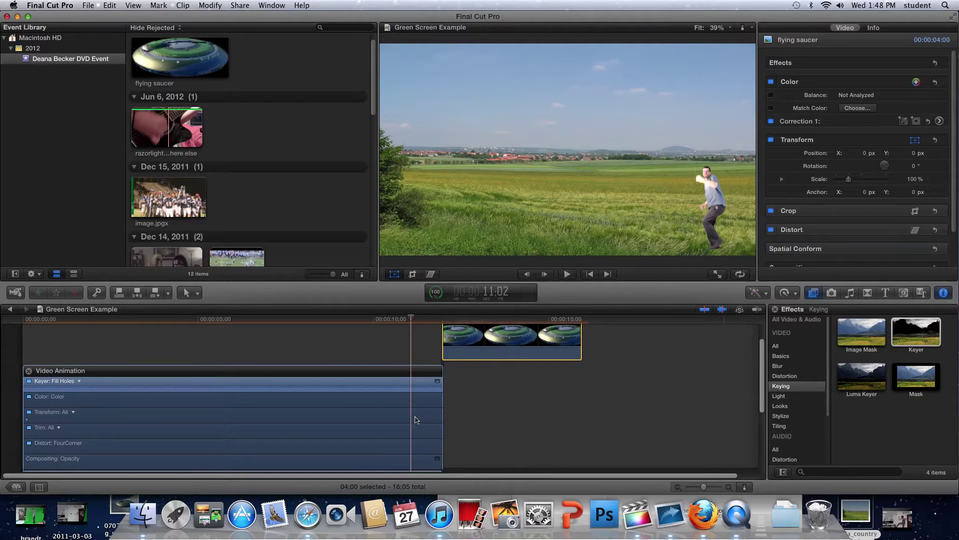
pyautogui.scroll(2, 418, 419)
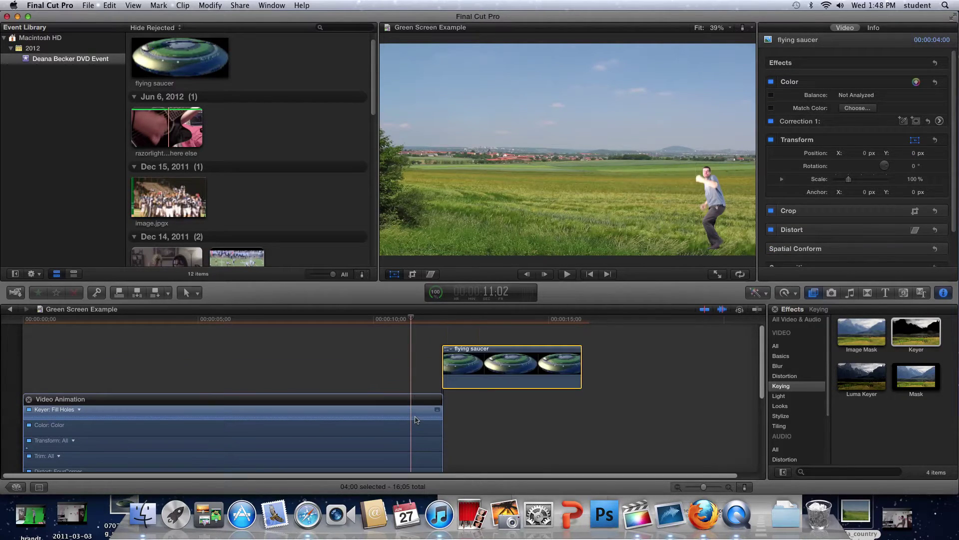
# - At 11:16 add a Position keyframe with the runner moved to the field's left side
pyautogui.click(428, 319)
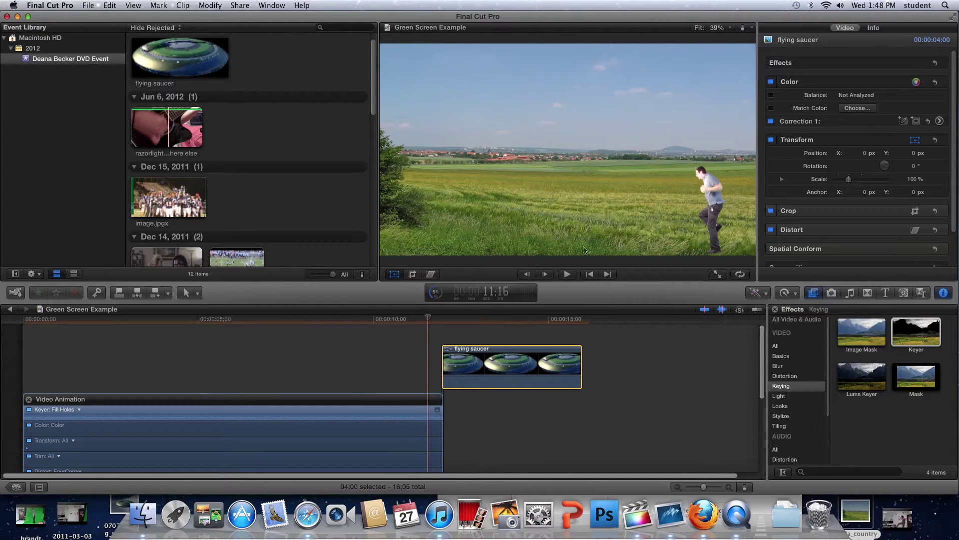
pyautogui.click(934, 154)
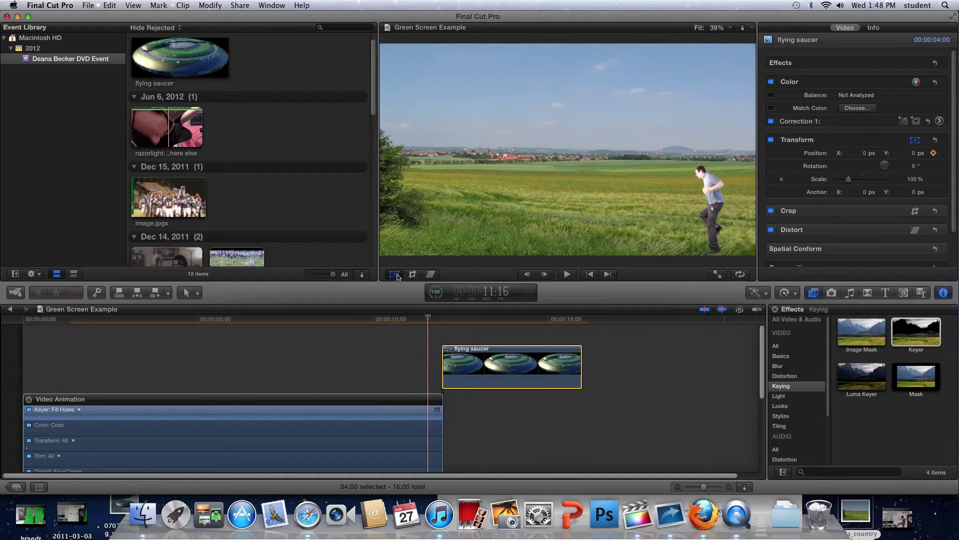
pyautogui.click(716, 200)
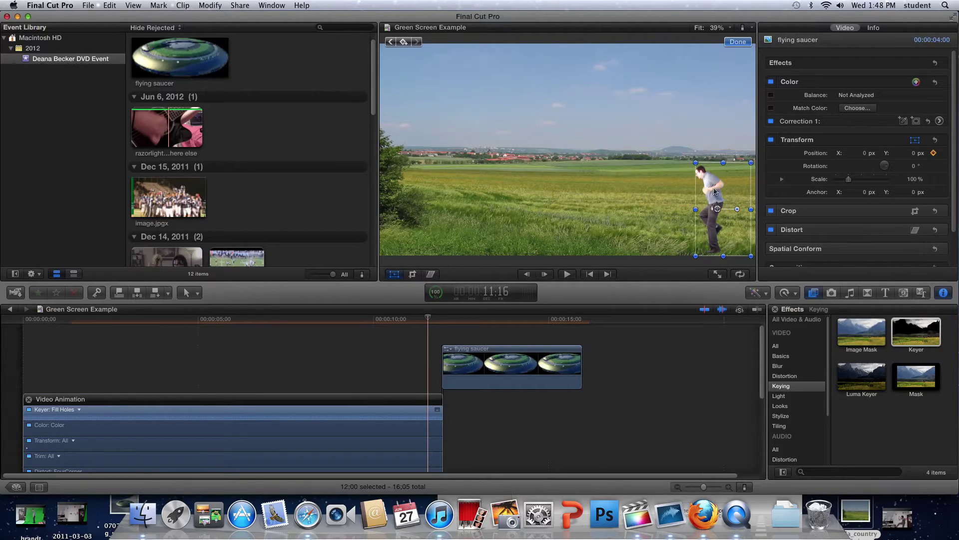
pyautogui.moveTo(714, 191); pyautogui.dragTo(406, 201)
# - Play the runner's animation from near the start of the sequence
pyautogui.click(55, 319)
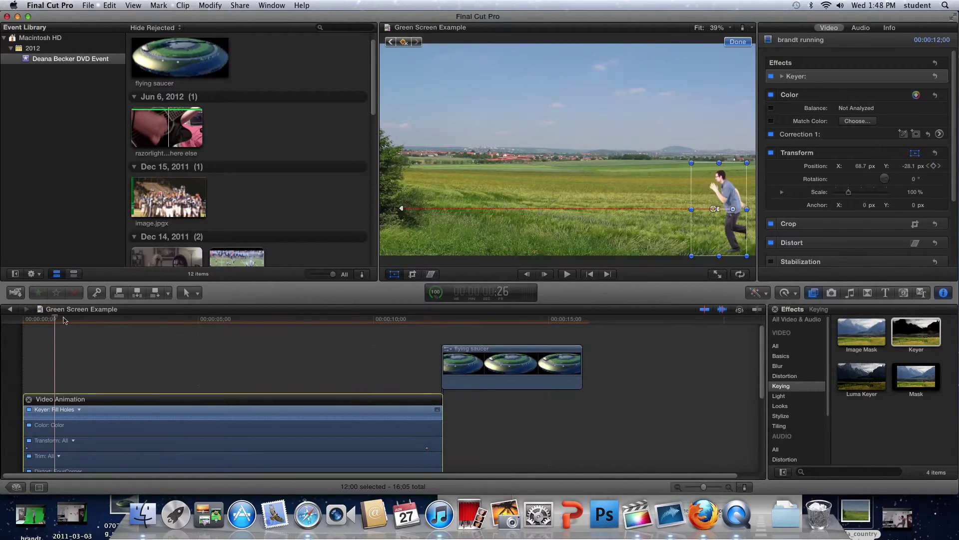
pyautogui.press('space')
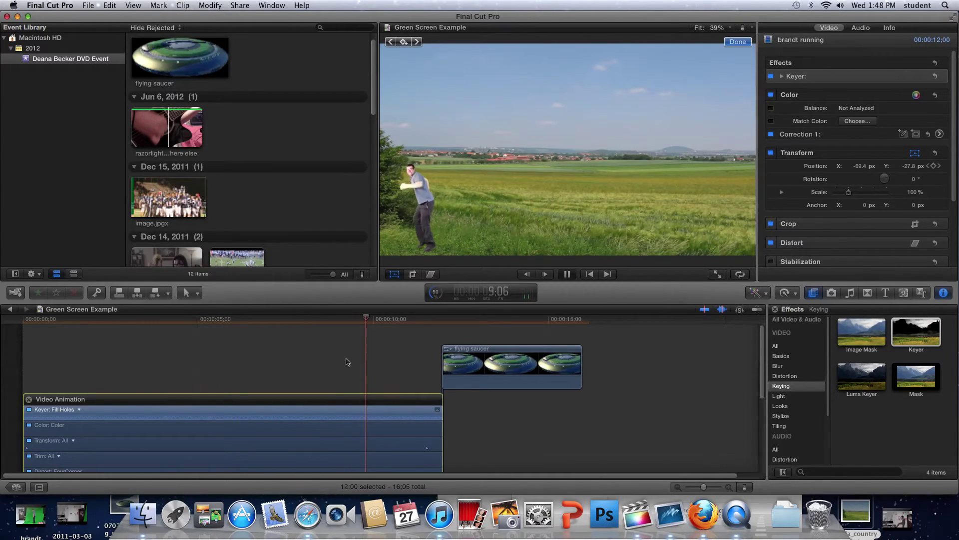
pyautogui.press('space')
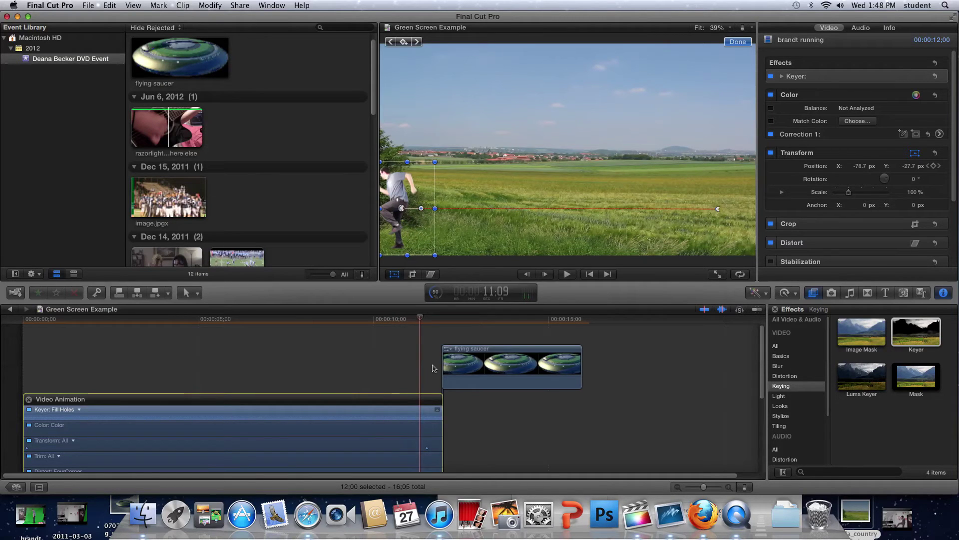
# - Drag the runner's Transform keyframe much earlier in the clip and preview the run from the start
pyautogui.keyDown('alt'); pyautogui.click(425, 448); pyautogui.keyUp('alt')
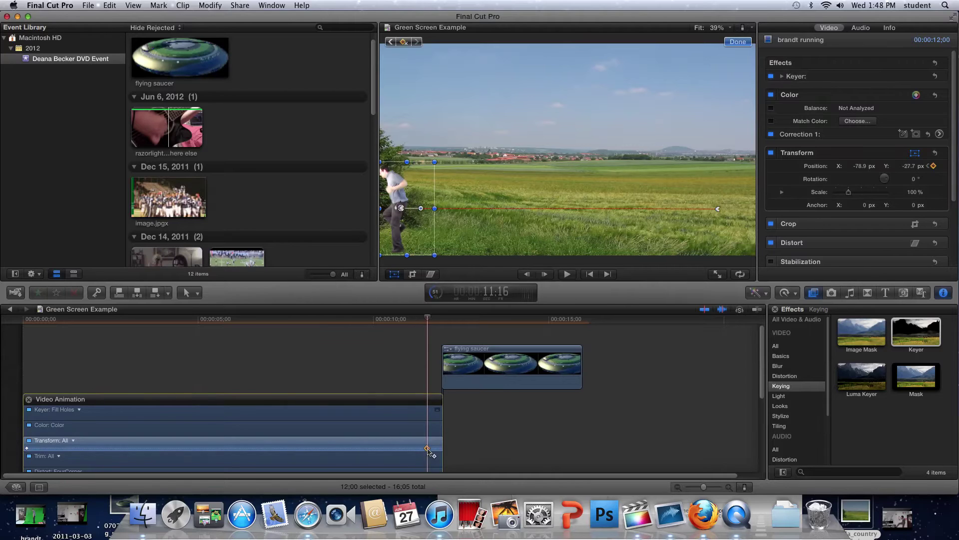
pyautogui.moveTo(400, 450); pyautogui.dragTo(222, 447)
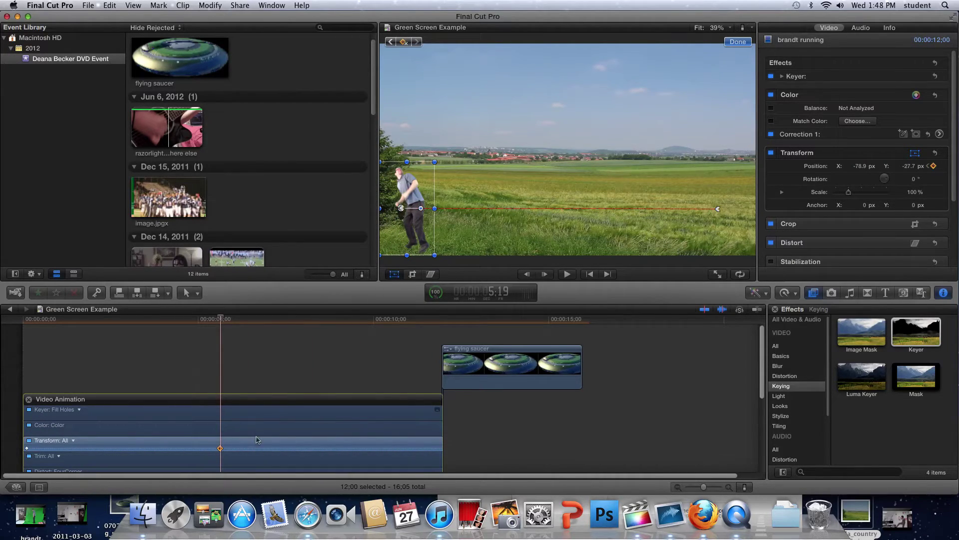
pyautogui.moveTo(205, 320); pyautogui.dragTo(24, 320)
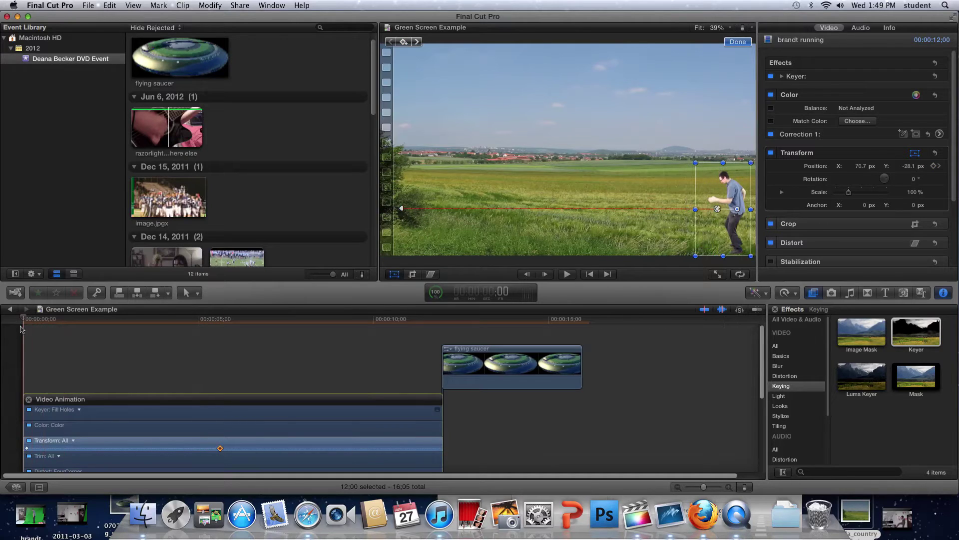
pyautogui.press('space')
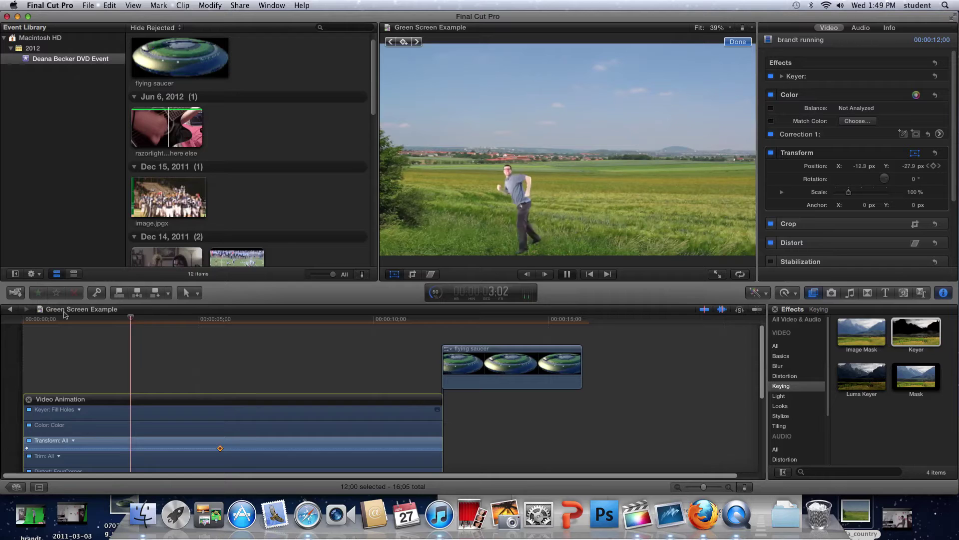
pyautogui.press('space')
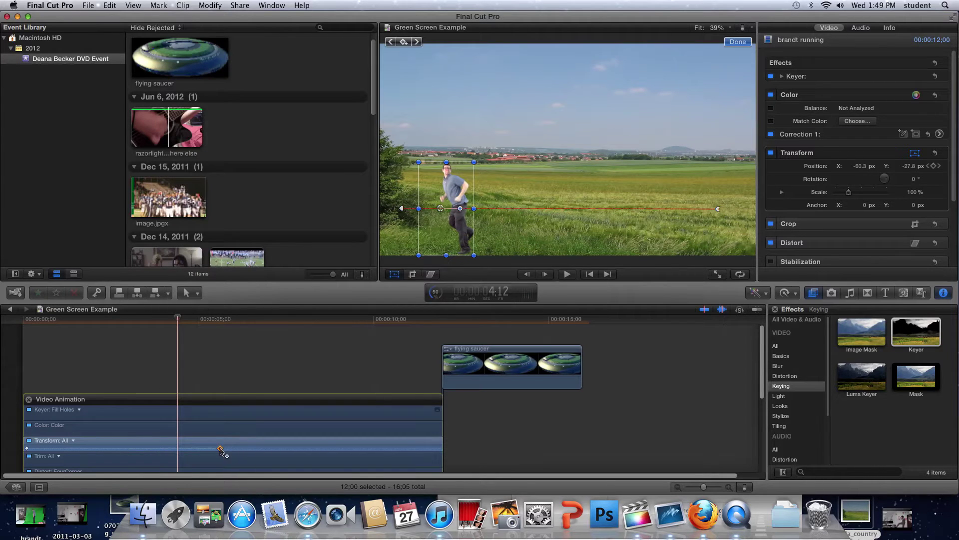
# - Nudge the keyframe slightly later so he reaches the left edge about 6 seconds in, and replay
pyautogui.moveTo(222, 449); pyautogui.dragTo(252, 448)
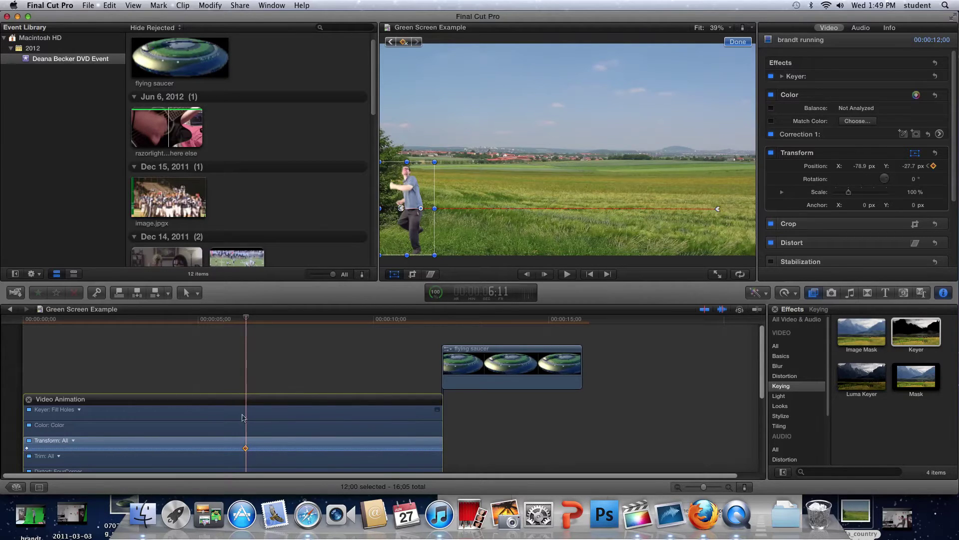
pyautogui.click(81, 320)
pyautogui.press('space')
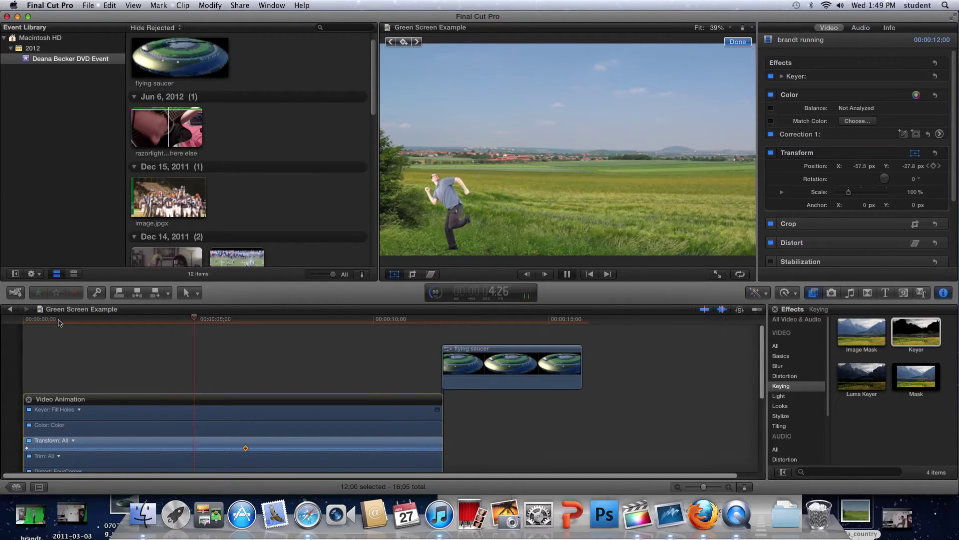
pyautogui.press('space')
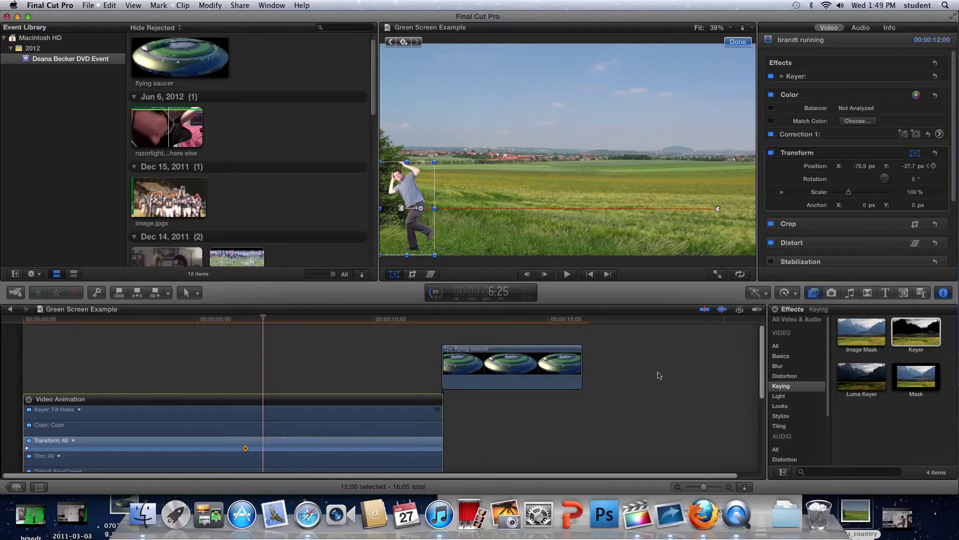
pyautogui.moveTo(763, 388); pyautogui.dragTo(763, 421)
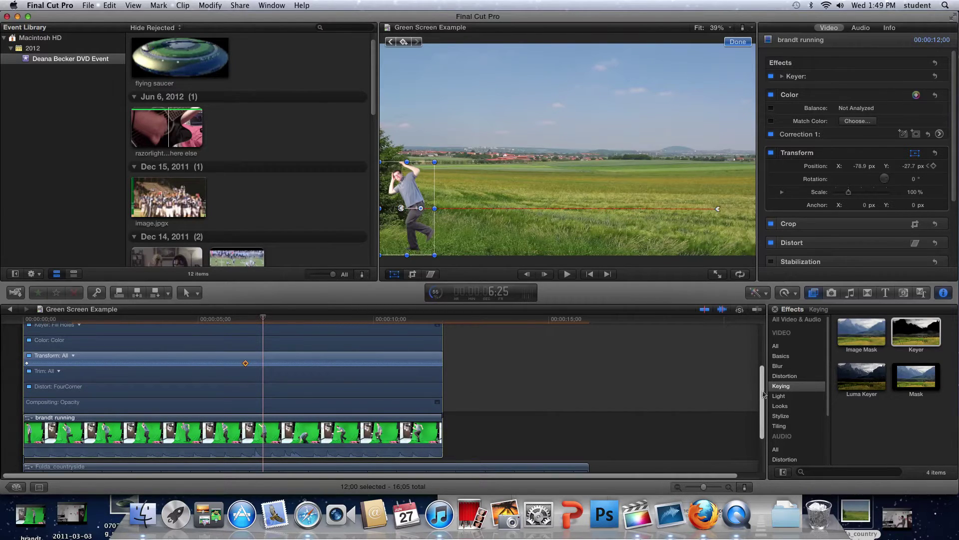
pyautogui.scroll(3, 764, 394)
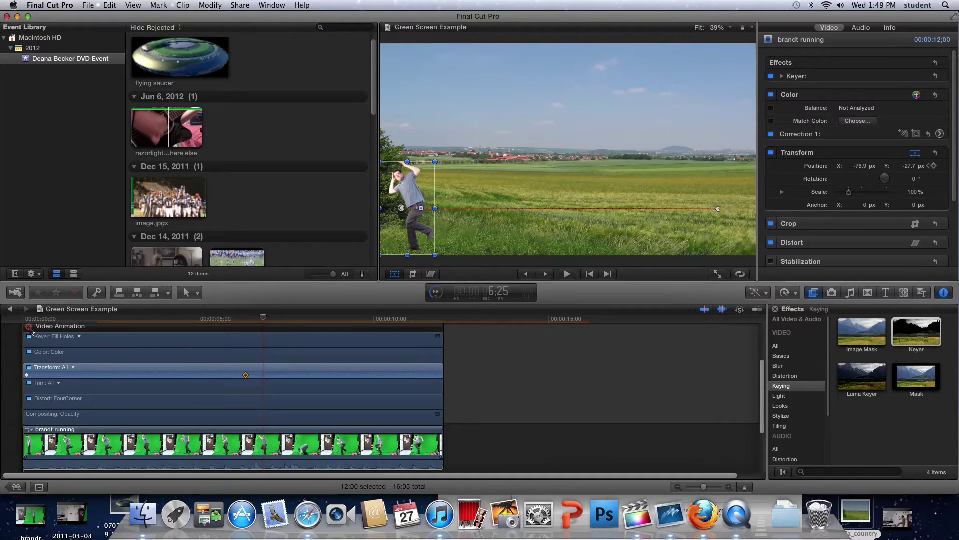
# - Scale the flying saucer down to a small craft in the distant sky
pyautogui.click(29, 327)
pyautogui.click(490, 397)
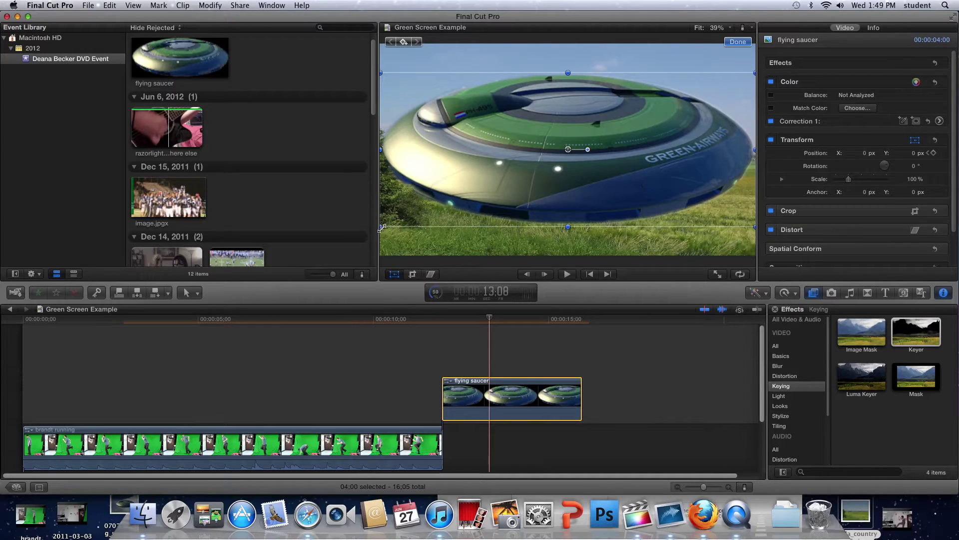
pyautogui.moveTo(382, 229); pyautogui.dragTo(535, 162)
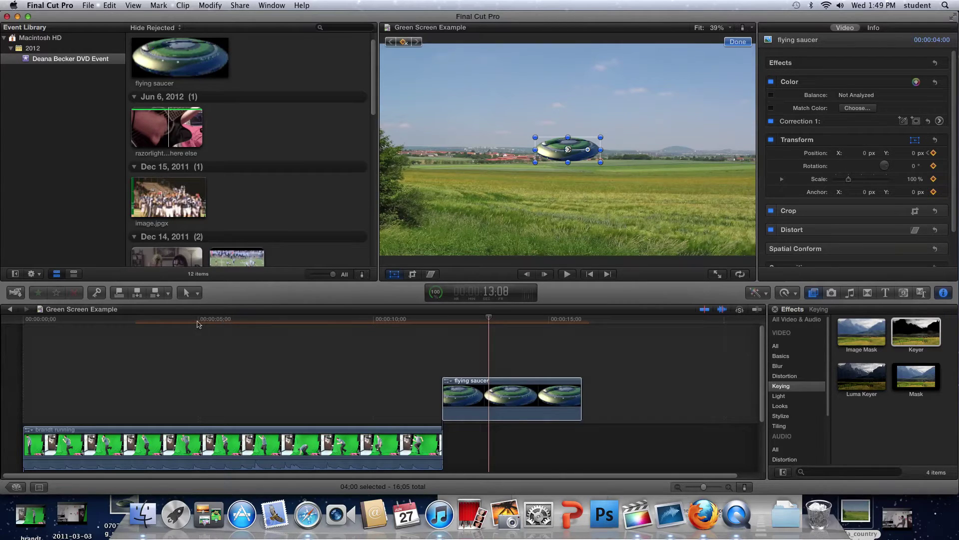
# - Move the saucer clip to the project start and trim both its edges outward to lengthen it
pyautogui.moveTo(175, 327); pyautogui.dragTo(30, 334)
pyautogui.moveTo(519, 403); pyautogui.dragTo(121, 392)
pyautogui.moveTo(205, 393); pyautogui.dragTo(287, 394)
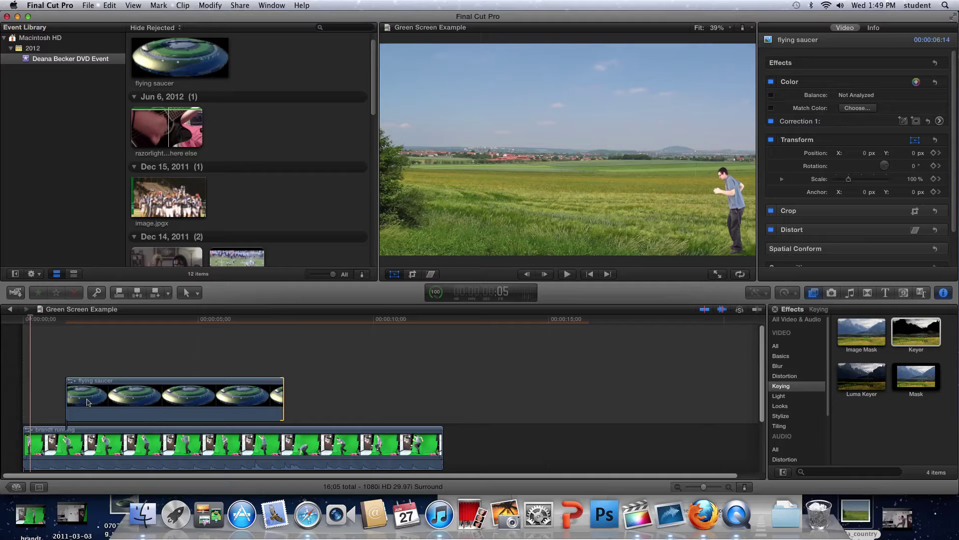
pyautogui.moveTo(67, 396); pyautogui.dragTo(12, 394)
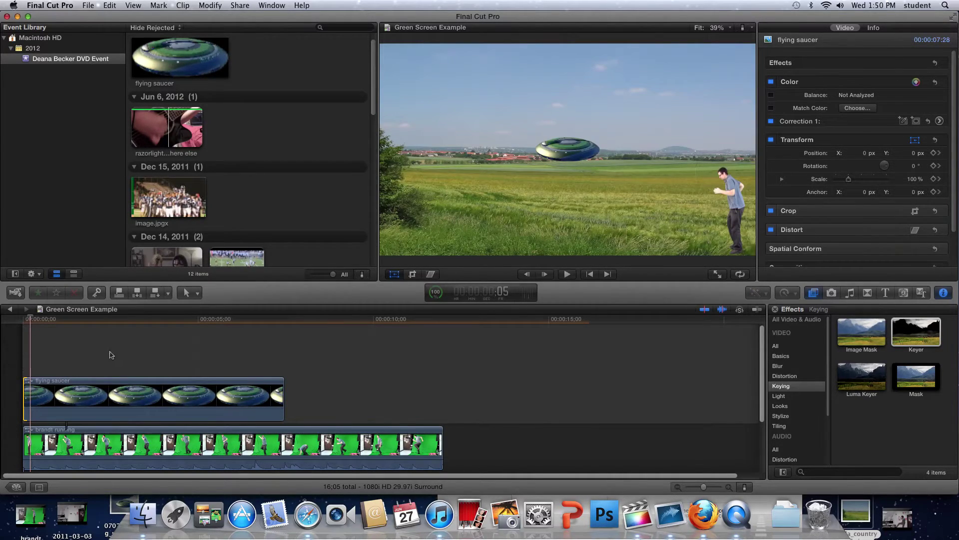
pyautogui.moveTo(45, 319); pyautogui.dragTo(15, 321)
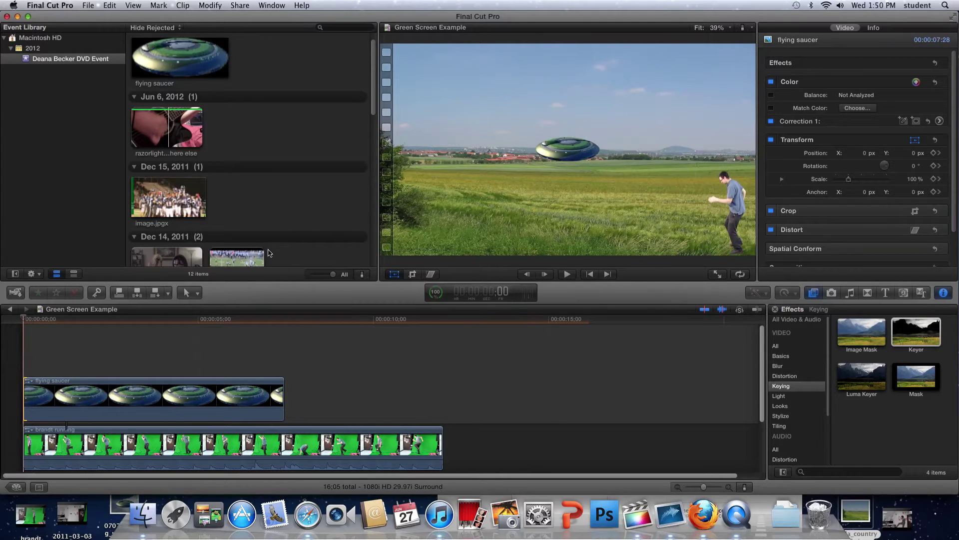
# - Drag the saucer to the right in the sky, then undo the move
pyautogui.click(562, 150)
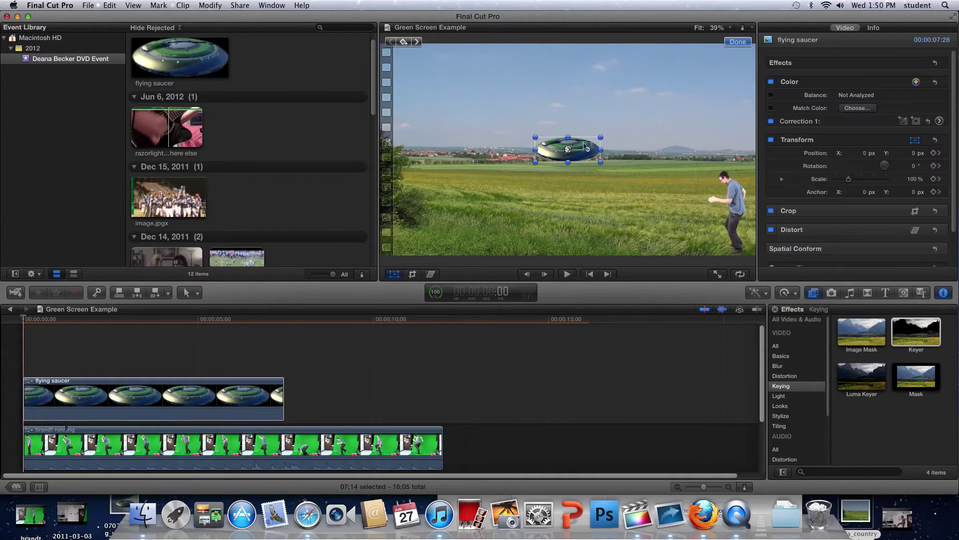
pyautogui.moveTo(568, 149); pyautogui.dragTo(716, 159)
pyautogui.press('super+z')
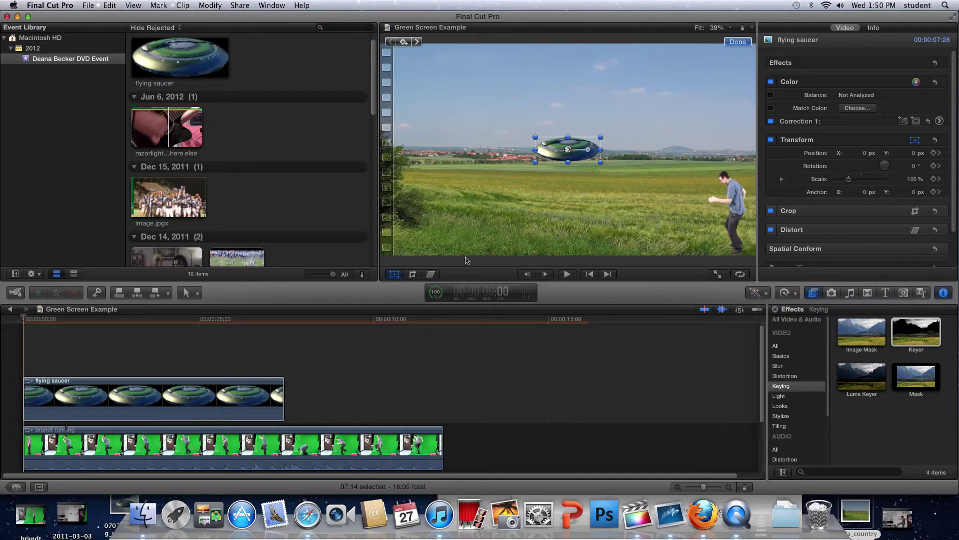
# - Show the saucer's animation lanes, add a Transform keyframe, and undo an accidental clip delete
pyautogui.click(28, 383)
pyautogui.click(44, 378)
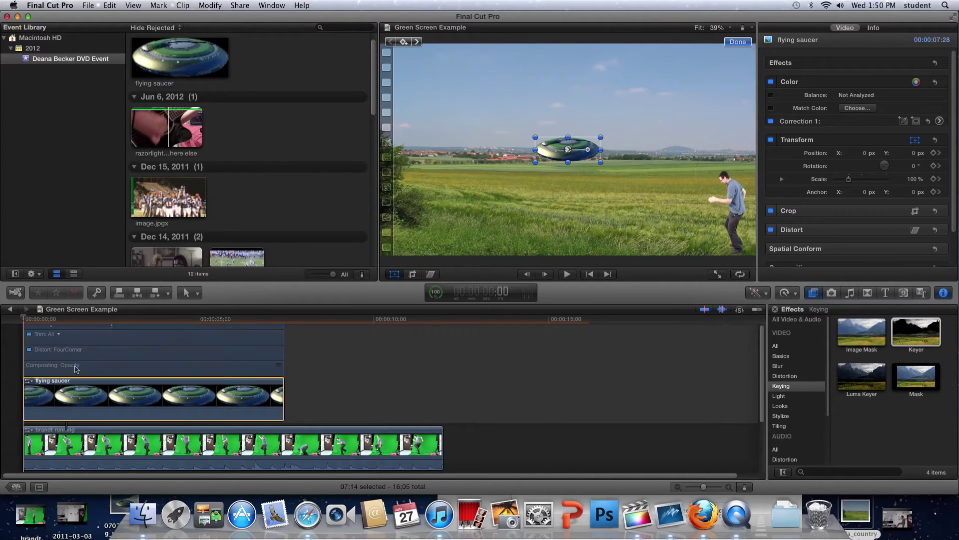
pyautogui.scroll(3, 72, 367)
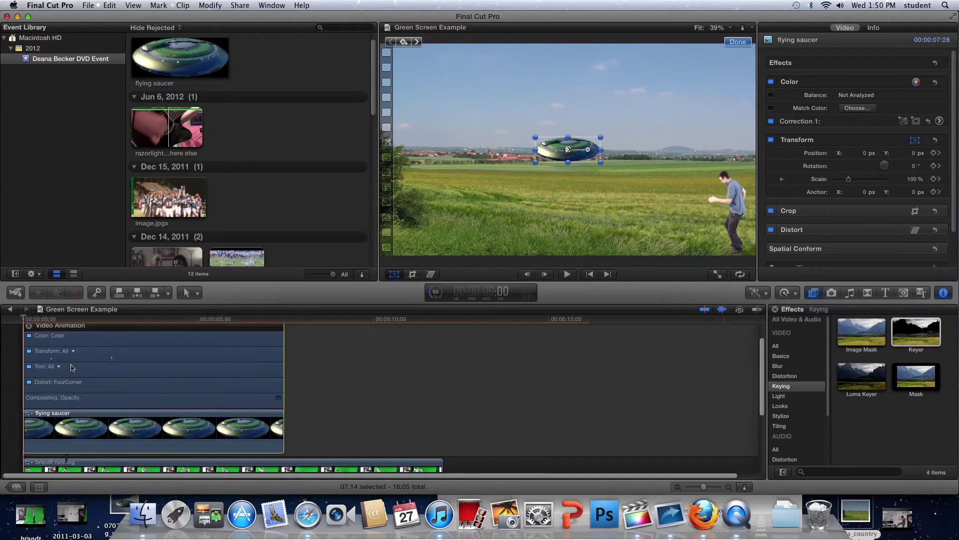
pyautogui.keyDown('alt'); pyautogui.click(112, 371); pyautogui.keyUp('alt')
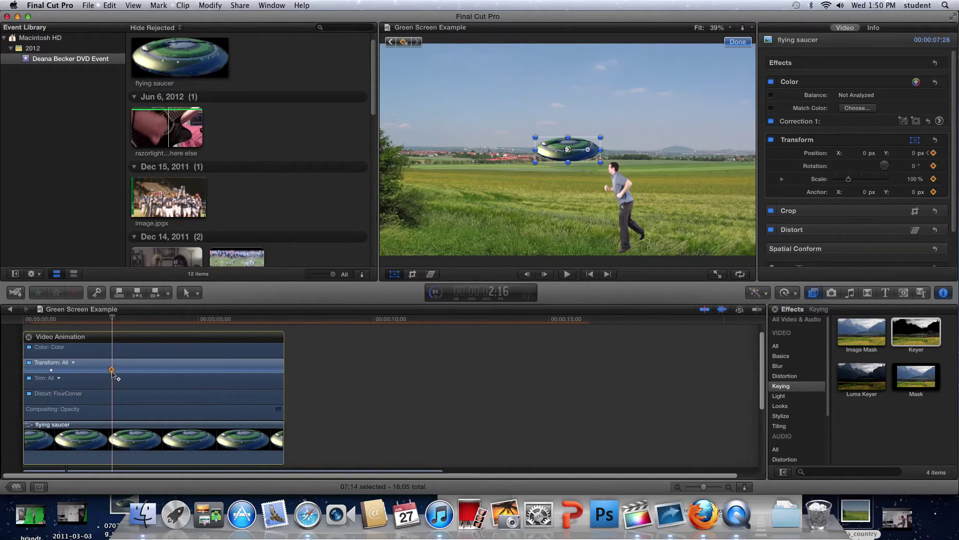
pyautogui.press('Delete')
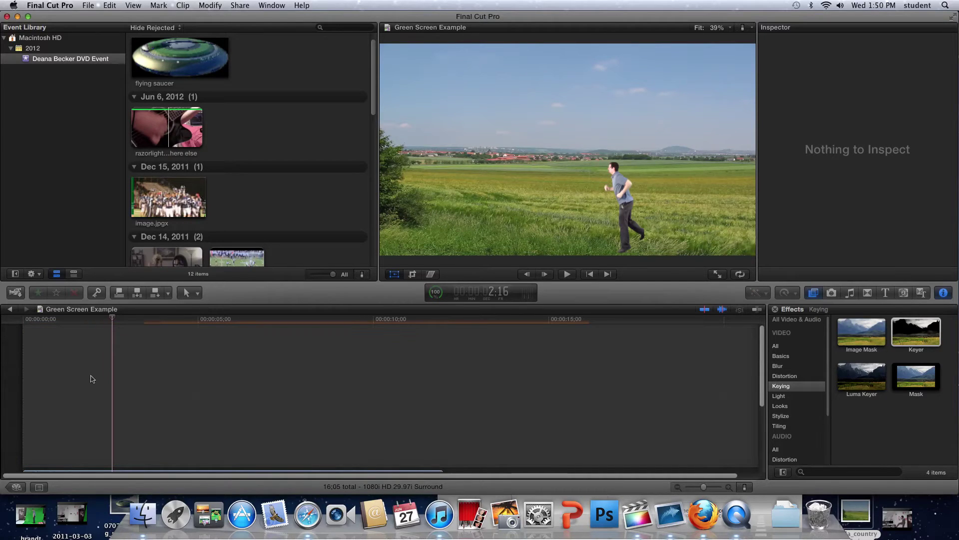
pyautogui.press('super+z')
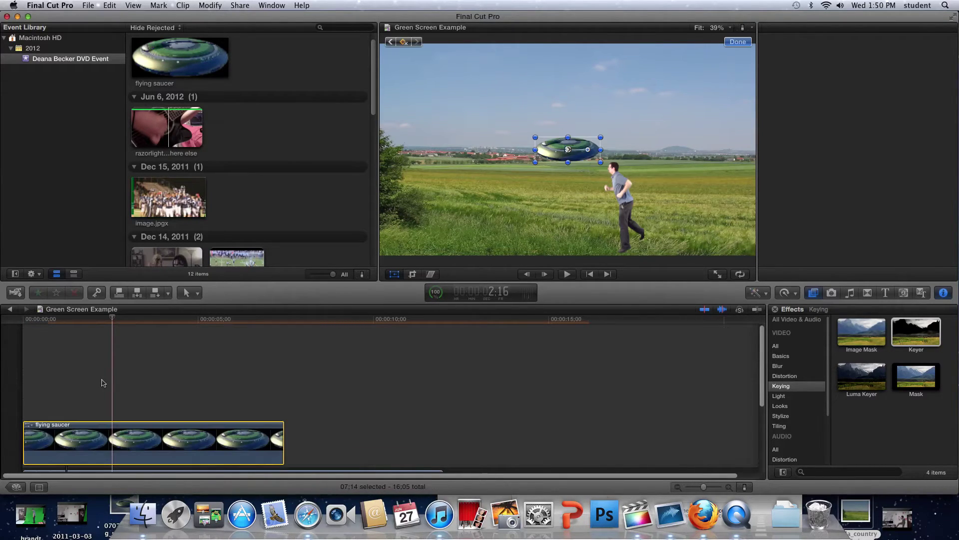
# - Add a Transform keyframe near the saucer clip's start and shrink the saucer to about a third
pyautogui.click(28, 425)
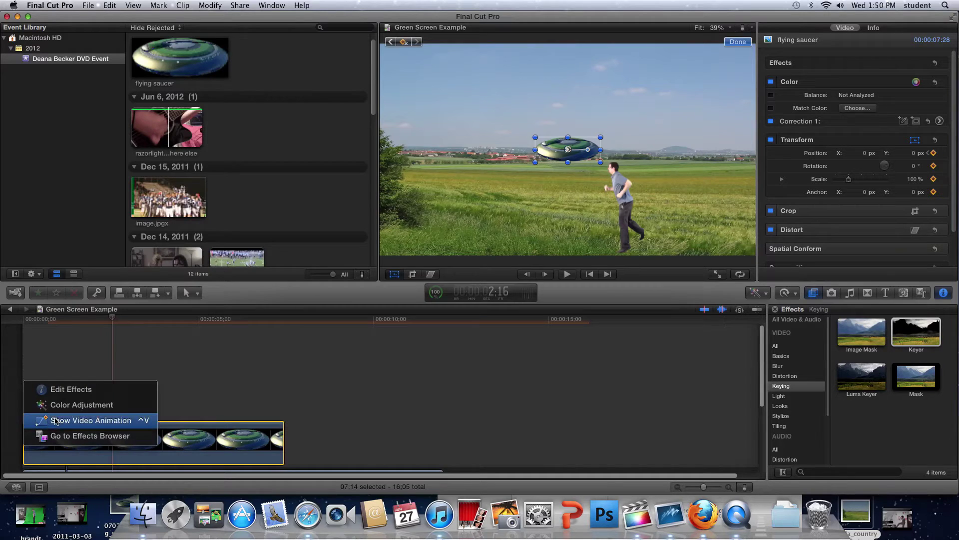
pyautogui.click(55, 420)
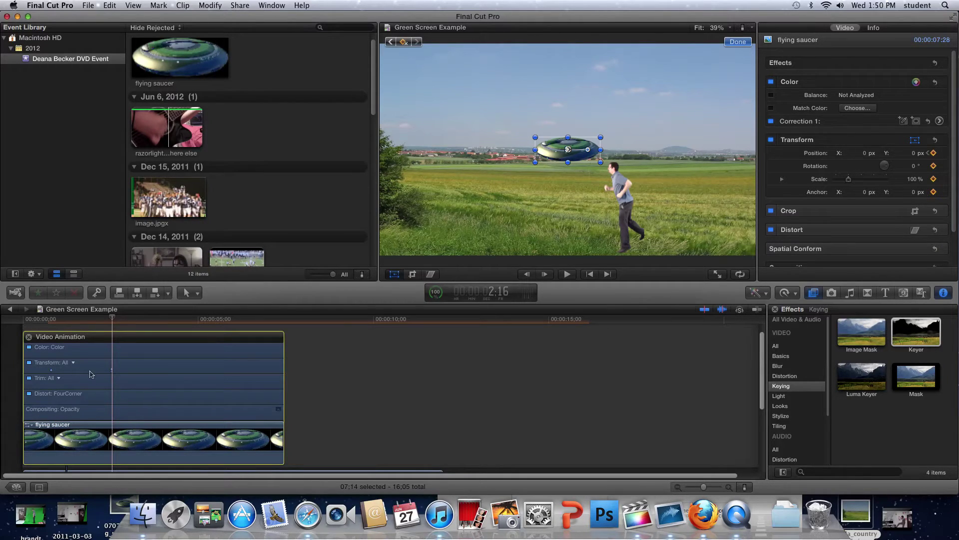
pyautogui.keyDown('alt'); pyautogui.click(112, 371); pyautogui.keyUp('alt')
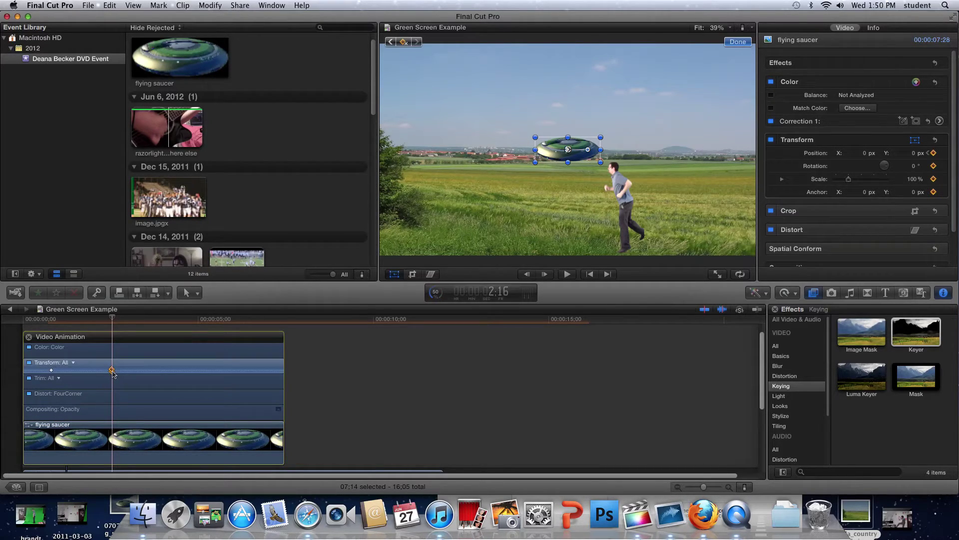
pyautogui.press('Delete')
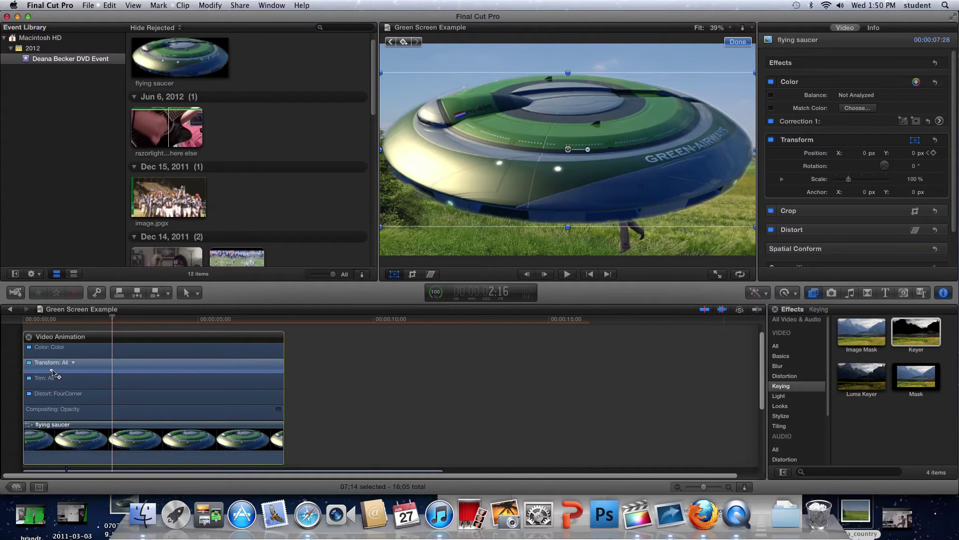
pyautogui.keyDown('alt'); pyautogui.click(52, 371); pyautogui.keyUp('alt')
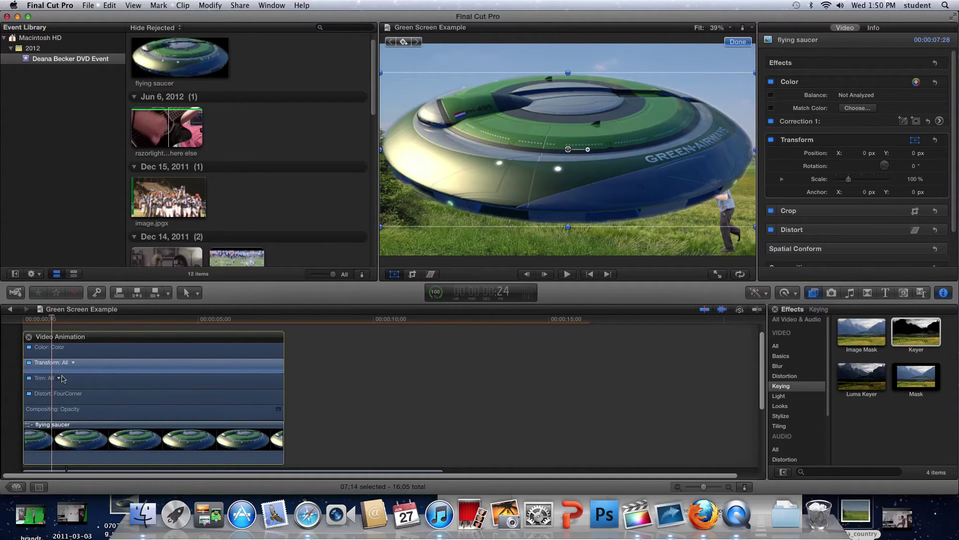
pyautogui.moveTo(52, 319); pyautogui.dragTo(27, 322)
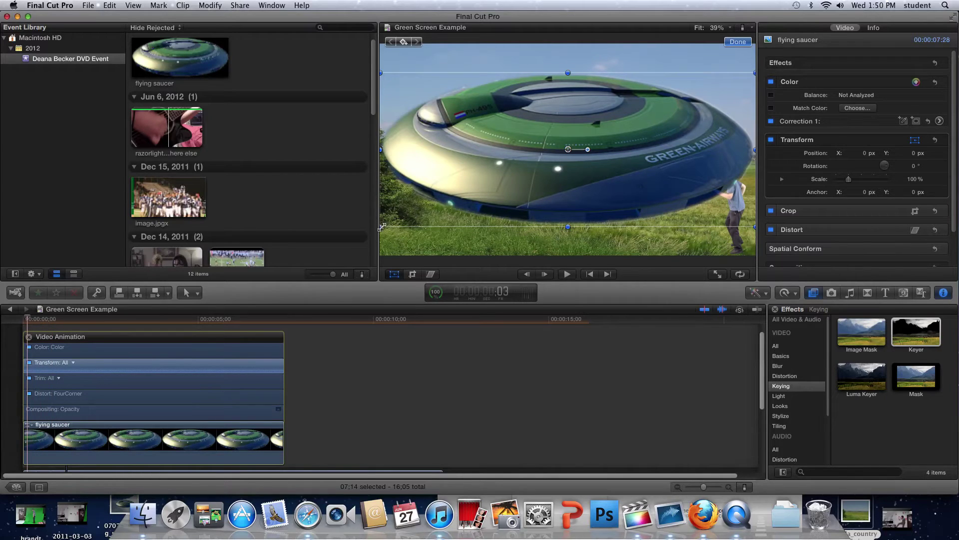
pyautogui.moveTo(382, 227); pyautogui.dragTo(755, 137)
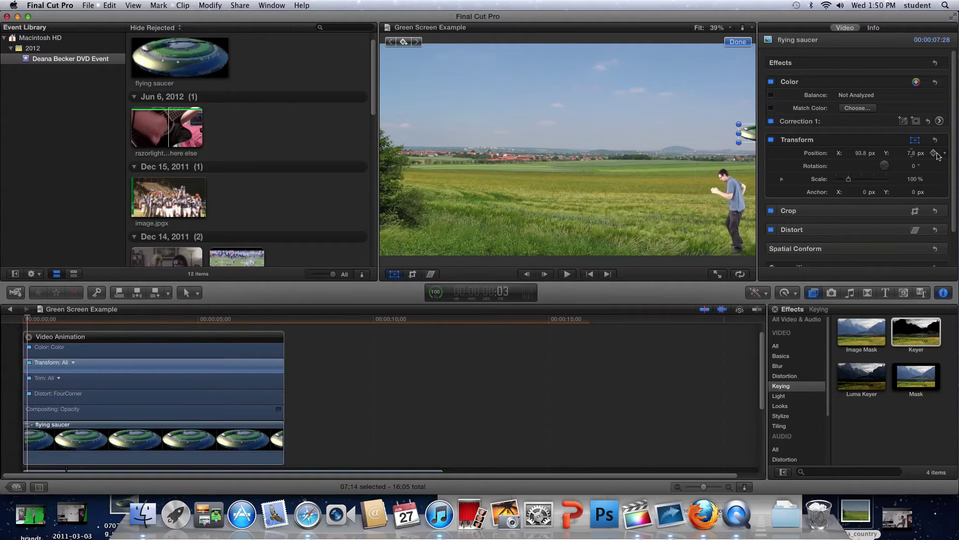
# - Add a Position keyframe with the saucer off the right edge, then move it toward centre and play back
pyautogui.click(934, 153)
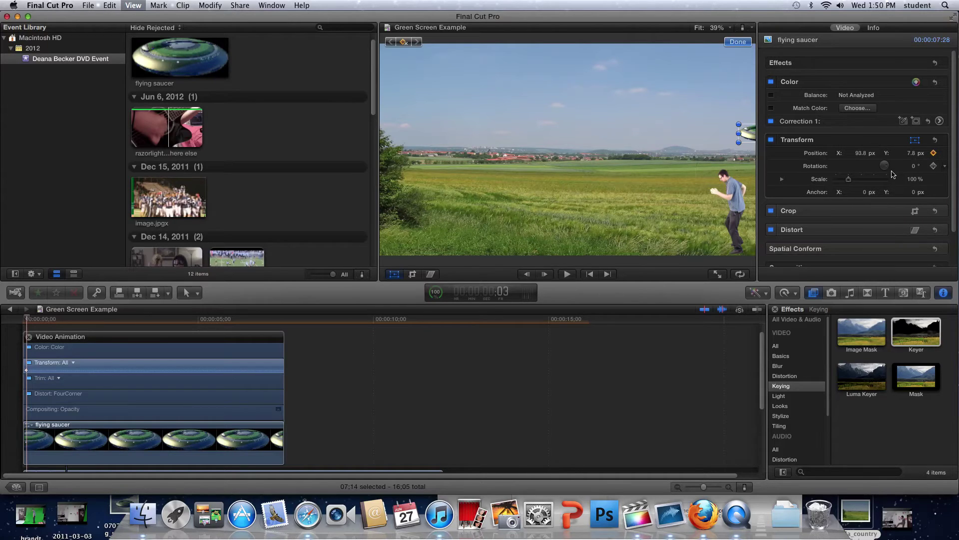
pyautogui.press('space')
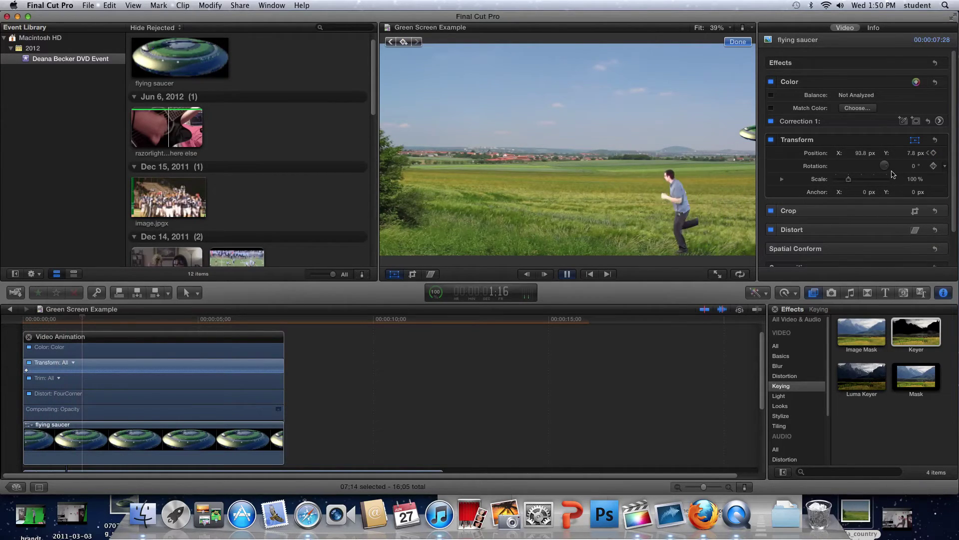
pyautogui.press('space')
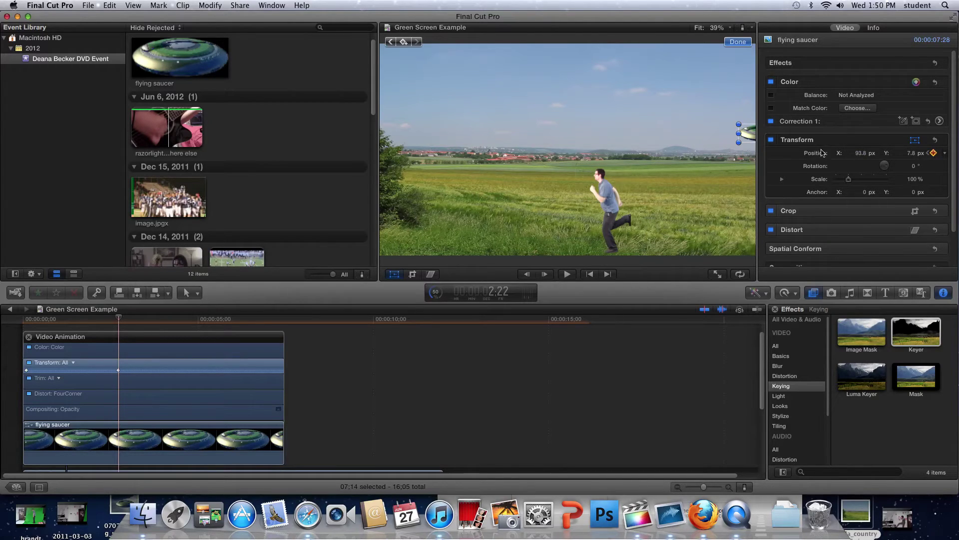
pyautogui.press('Left')
pyautogui.moveTo(717, 135); pyautogui.dragTo(624, 154)
pyautogui.press('Home')
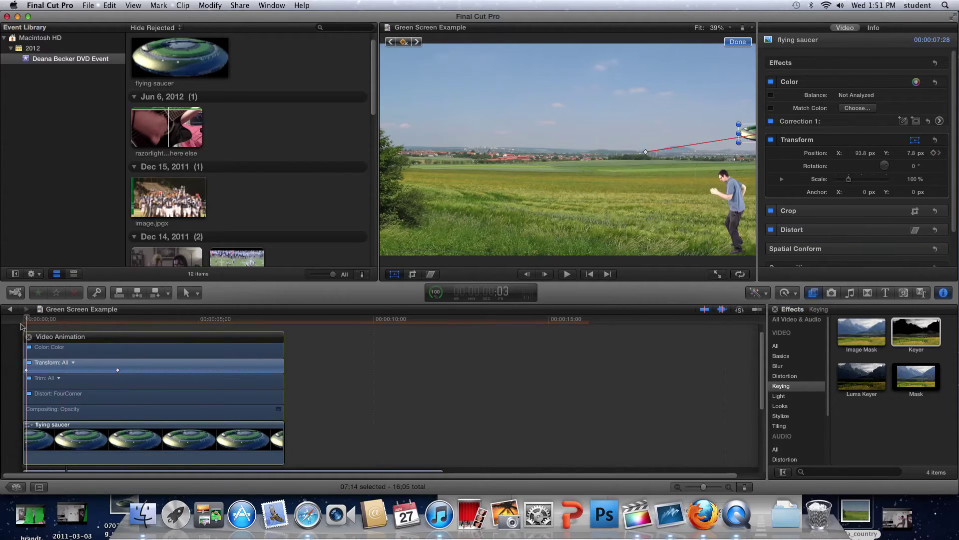
pyautogui.press('space')
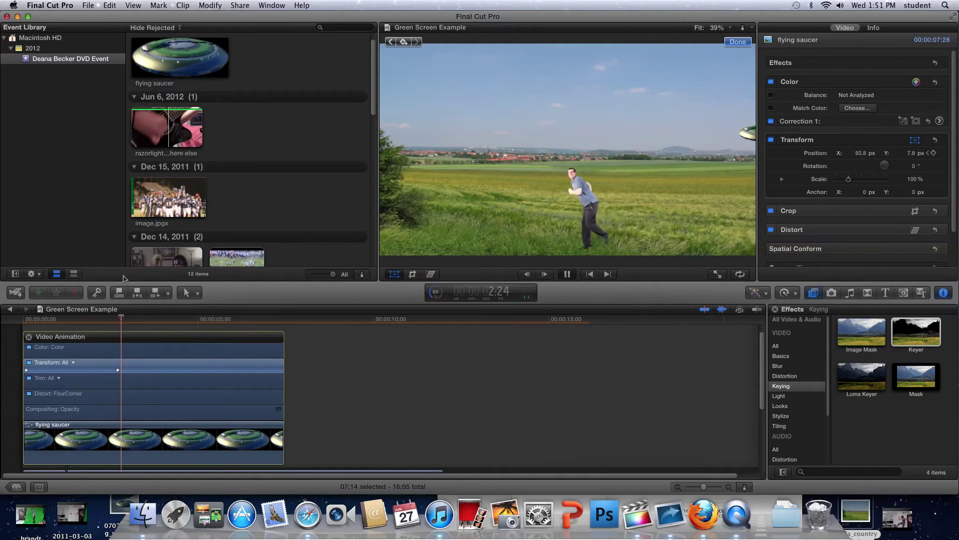
pyautogui.press('space')
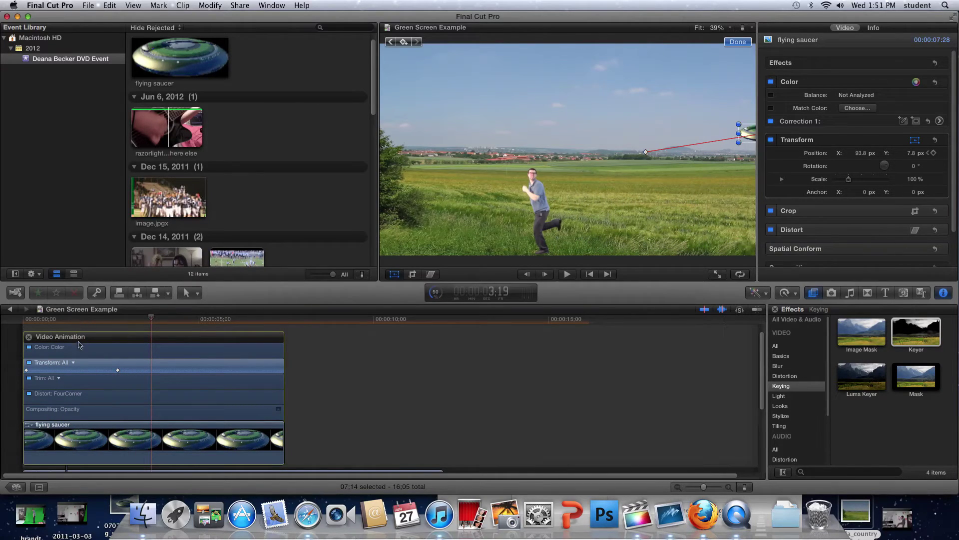
# - Retime the second Transform keyframe and place the saucer mid-sky at X 16.3, Y -4.7, then replay
pyautogui.click(119, 370)
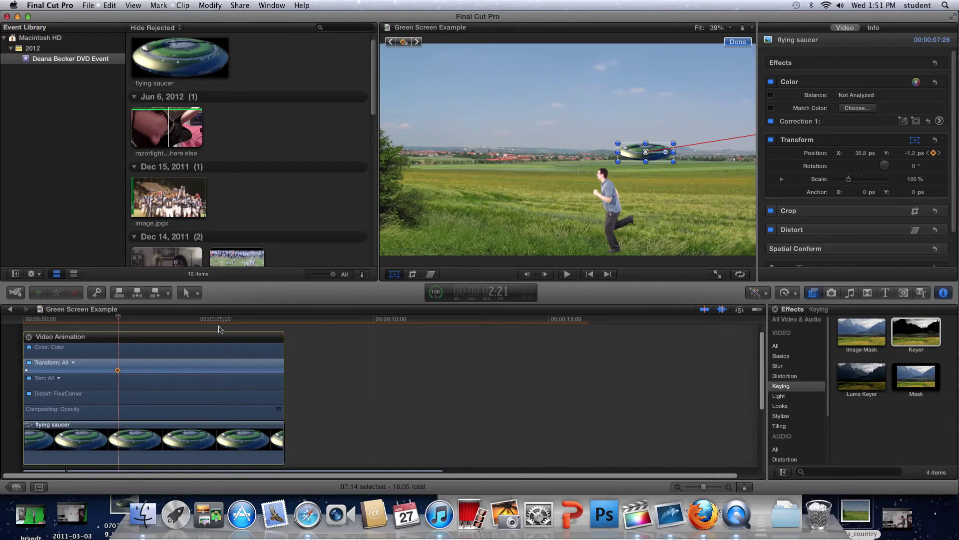
pyautogui.moveTo(118, 369); pyautogui.dragTo(158, 371)
pyautogui.click(119, 371)
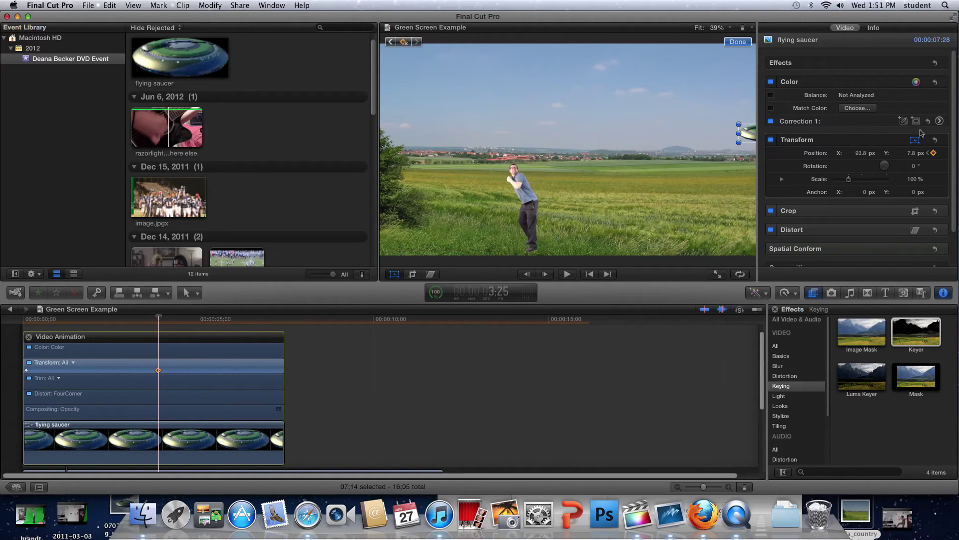
pyautogui.moveTo(752, 137); pyautogui.dragTo(587, 163)
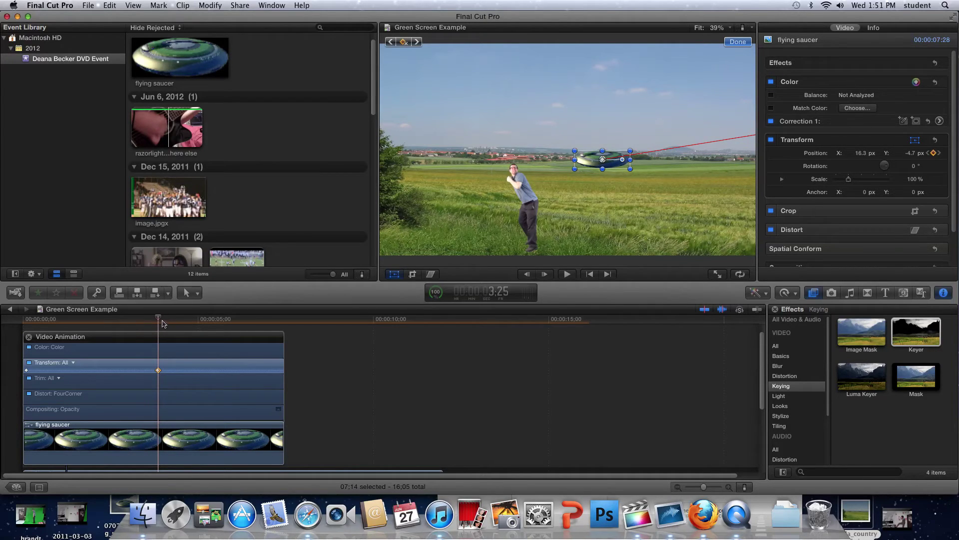
pyautogui.moveTo(162, 324); pyautogui.dragTo(39, 328)
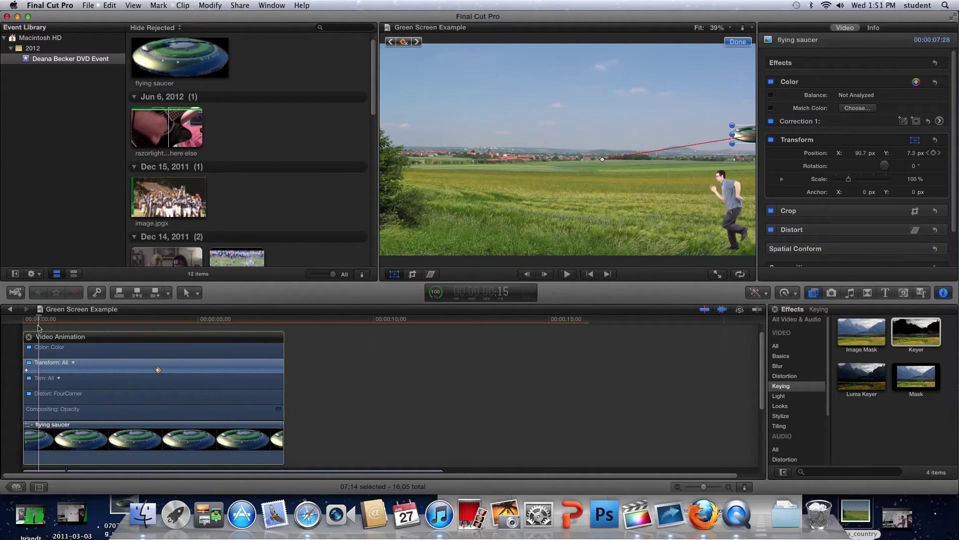
pyautogui.press('space')
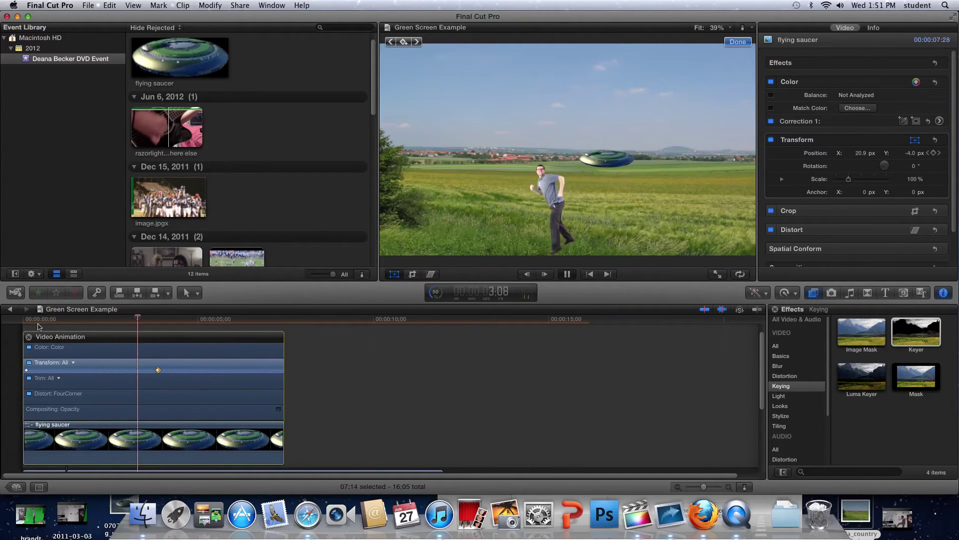
# - Adjust the timing of the saucer's second Transform keyframe along the animation lane
pyautogui.press('space')
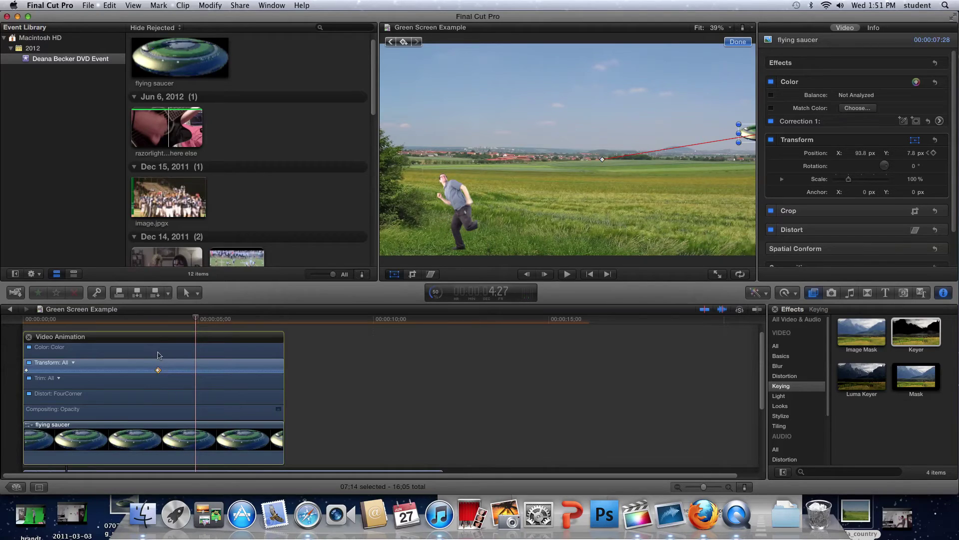
pyautogui.click(158, 370)
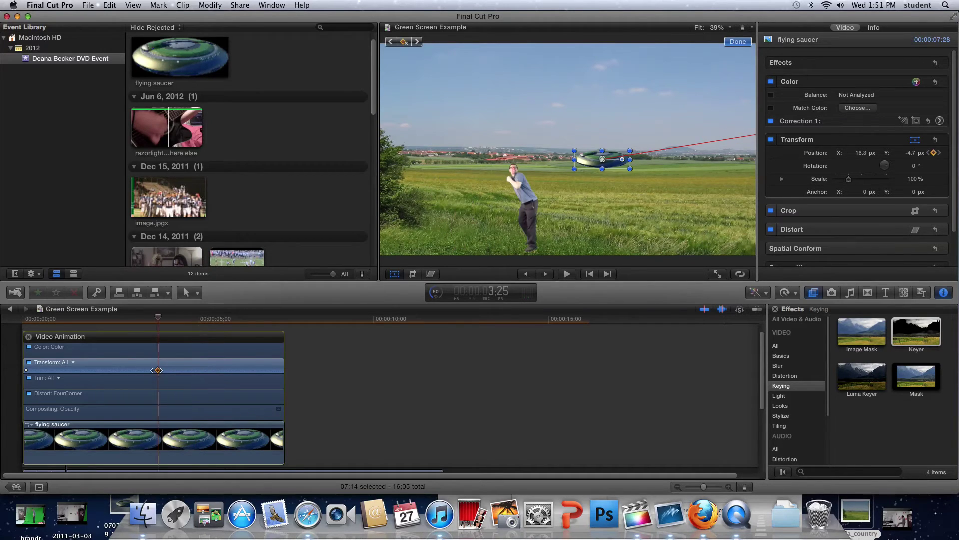
pyautogui.click(158, 370)
pyautogui.moveTo(160, 374); pyautogui.dragTo(157, 373)
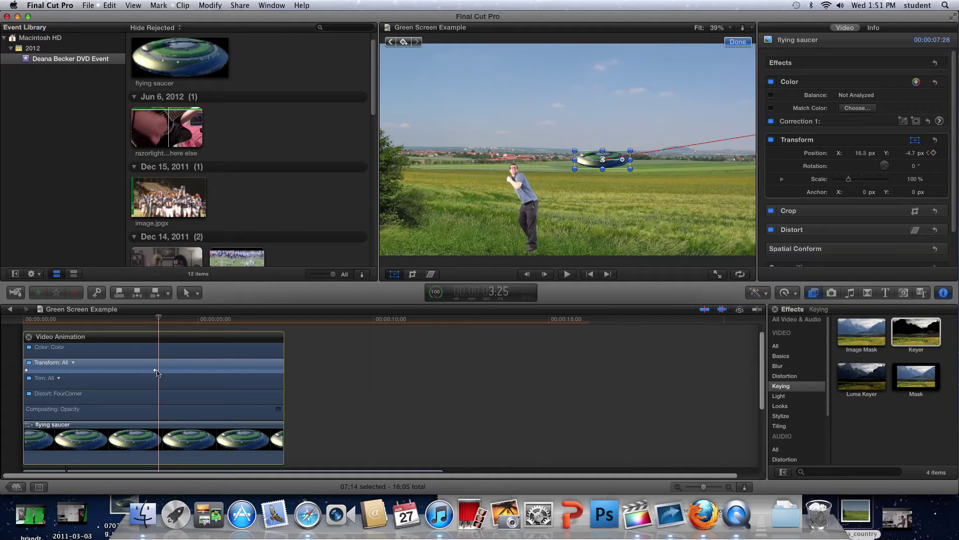
pyautogui.press('j')
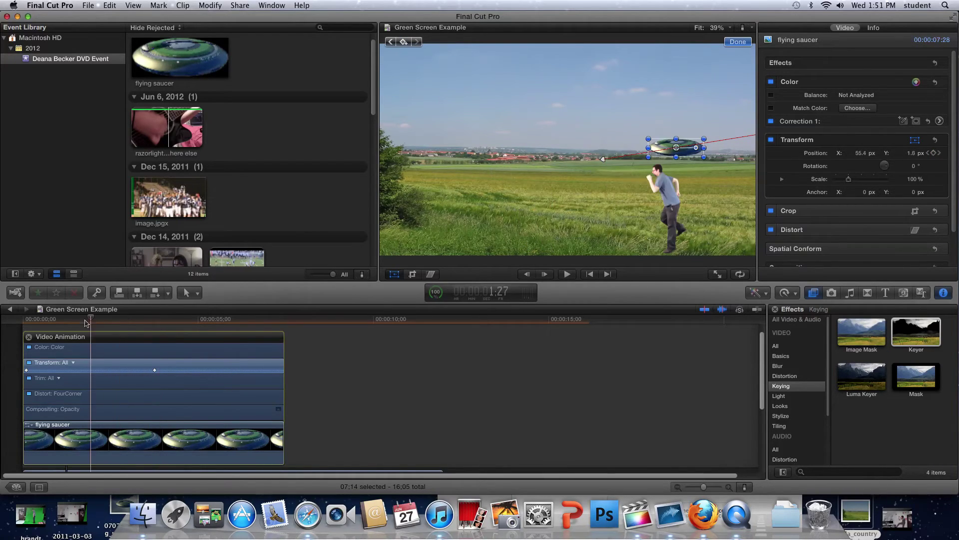
pyautogui.click(155, 371)
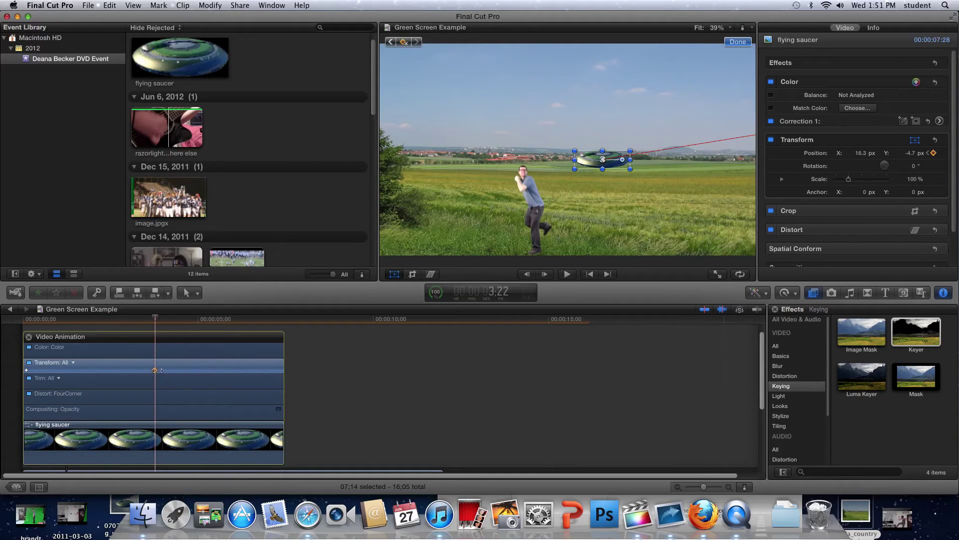
pyautogui.moveTo(155, 370); pyautogui.dragTo(190, 370)
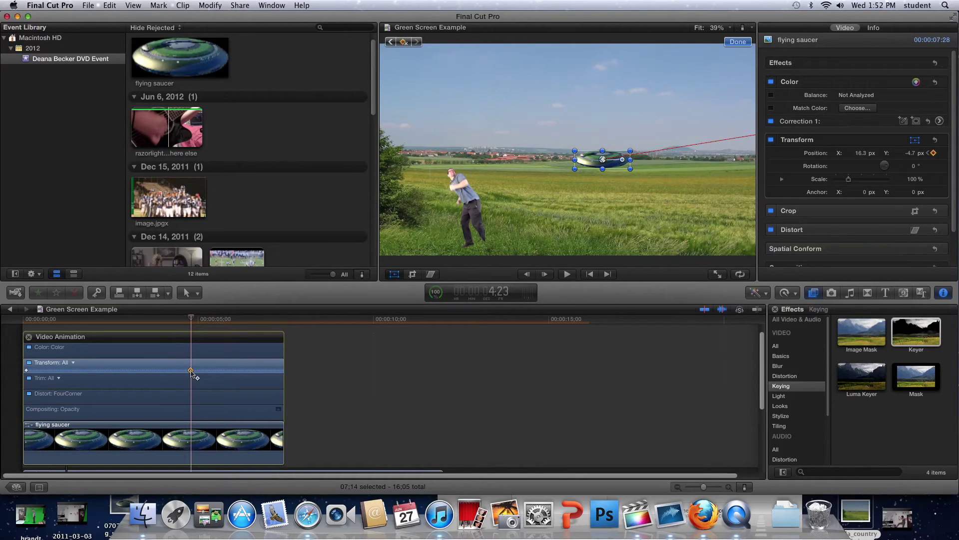
pyautogui.moveTo(190, 370); pyautogui.dragTo(172, 370)
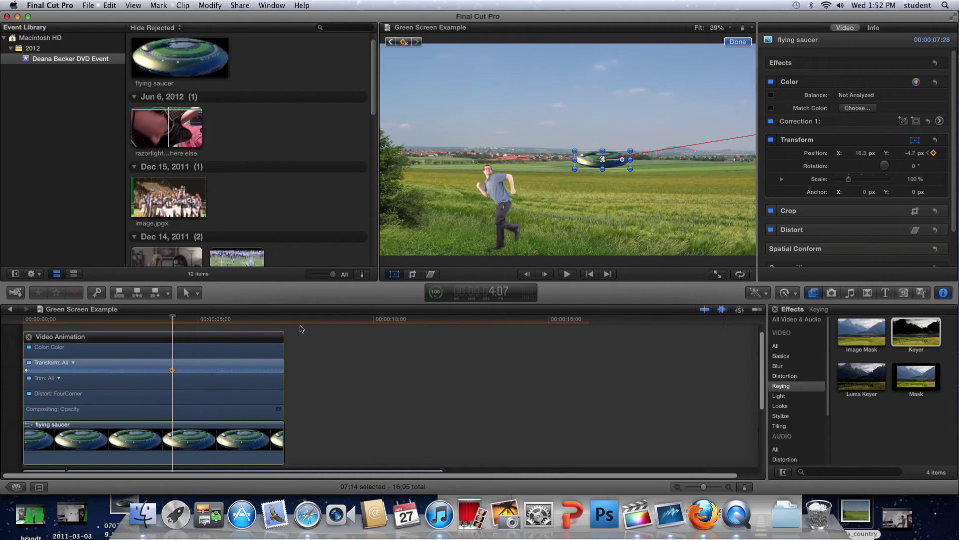
# - Add an upper-left Position keyframe at X -46.0, Y 8.7 near 3;29 and delete the unwanted one
pyautogui.click(196, 320)
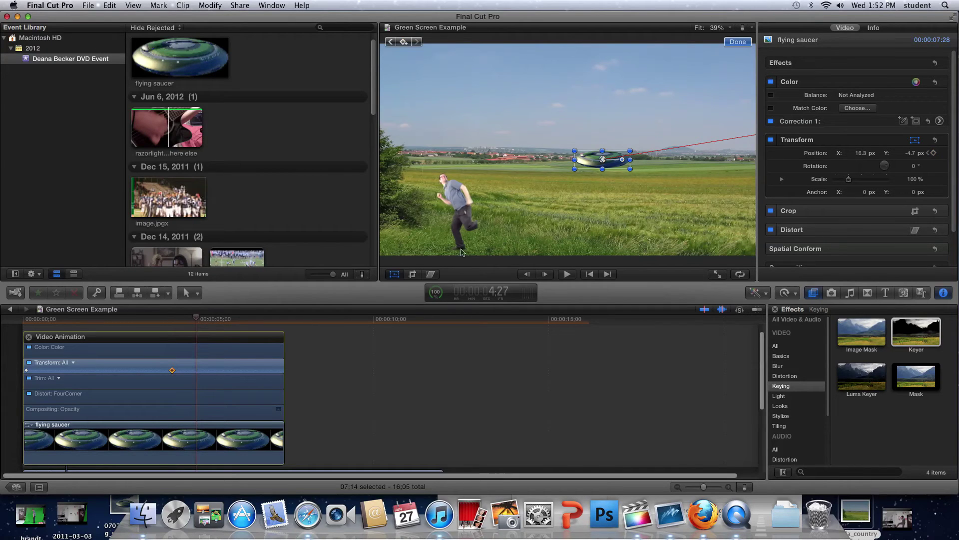
pyautogui.click(933, 153)
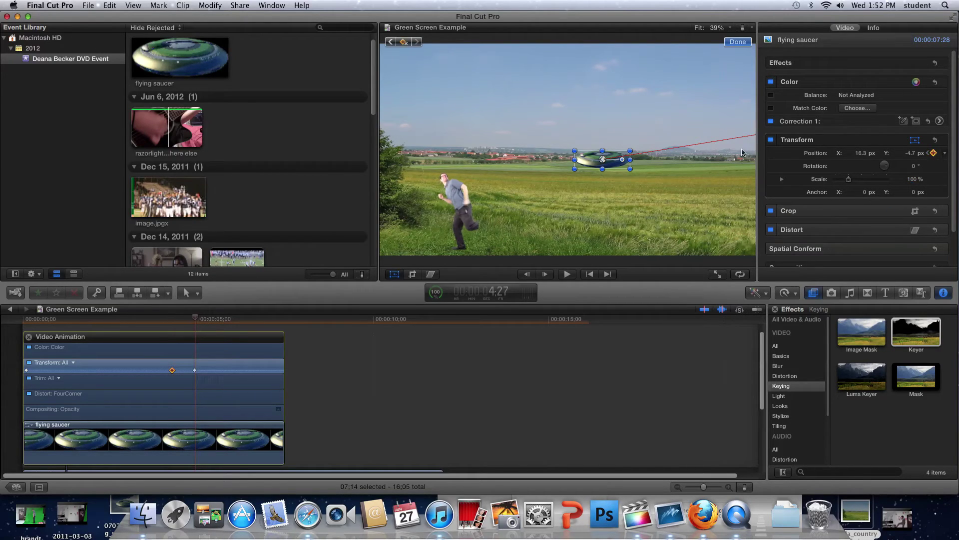
pyautogui.moveTo(603, 159); pyautogui.dragTo(427, 126)
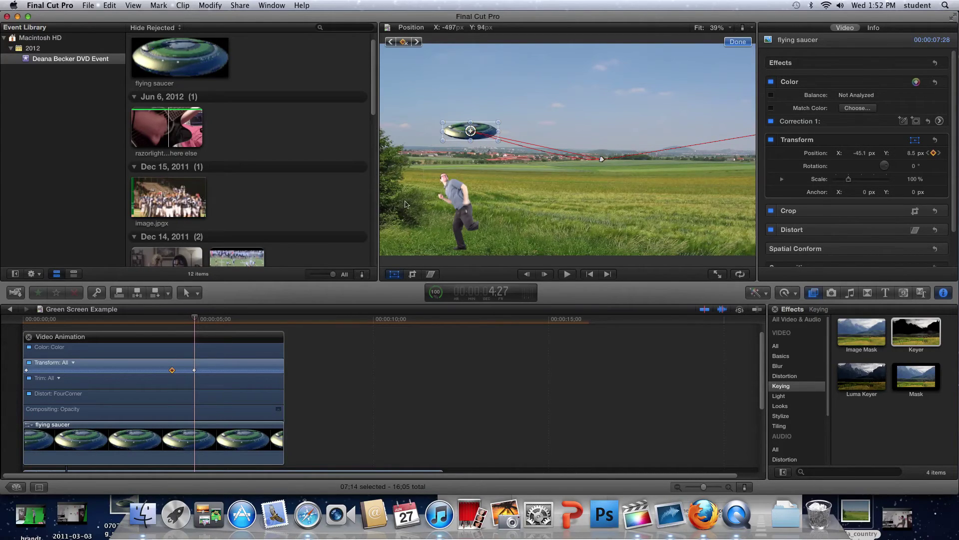
pyautogui.moveTo(194, 370)
pyautogui.mouseDown()
pyautogui.moveTo(183, 370)
pyautogui.moveTo(205, 370)
pyautogui.moveTo(207, 359)
pyautogui.mouseUp()
pyautogui.press('Delete')
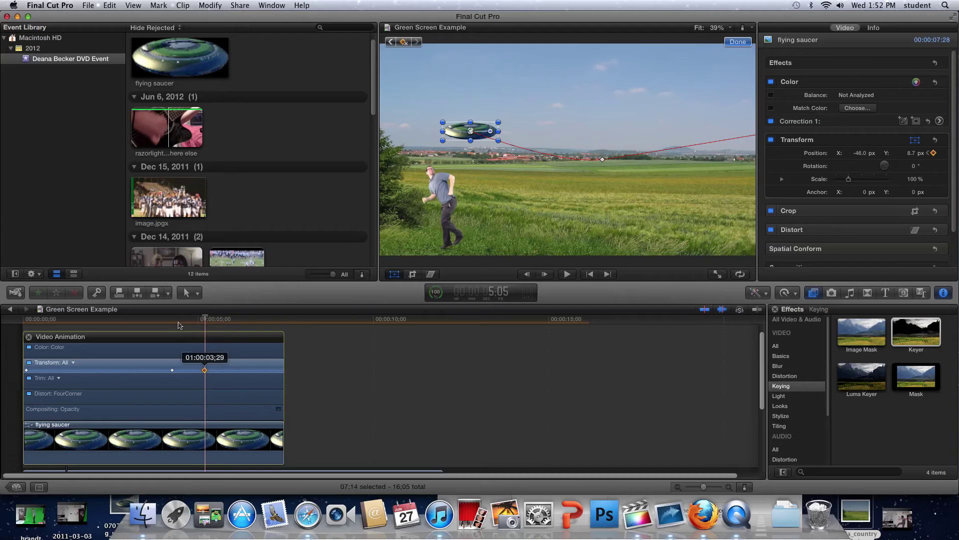
pyautogui.moveTo(178, 320); pyautogui.dragTo(38, 323)
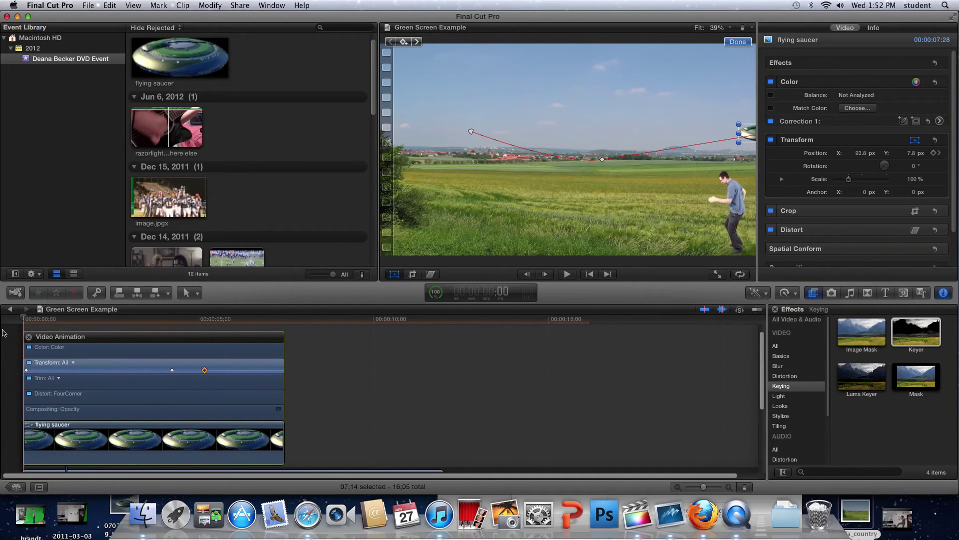
# - Move the saucer up-left at 6:13 and lower it toward the runner at 7:05, then replay
pyautogui.press('space')
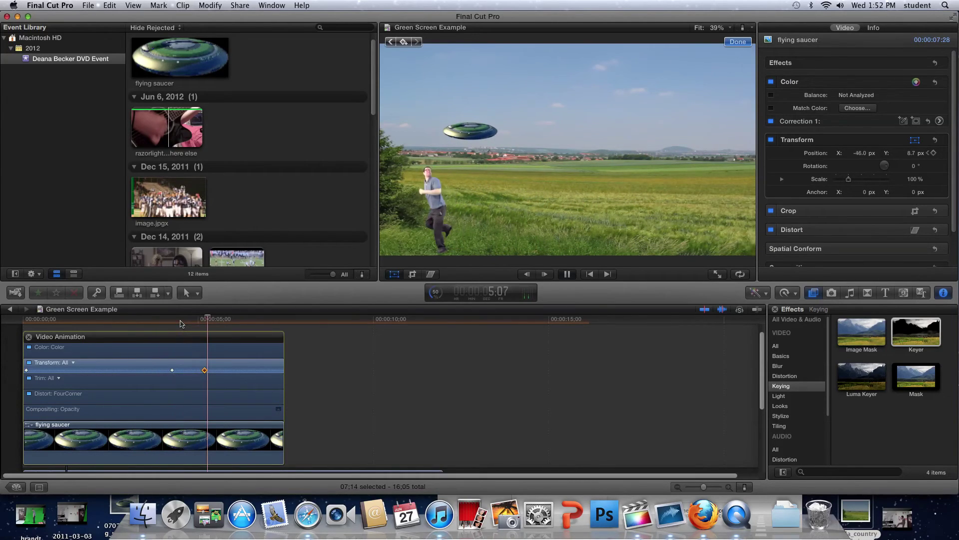
pyautogui.press('space')
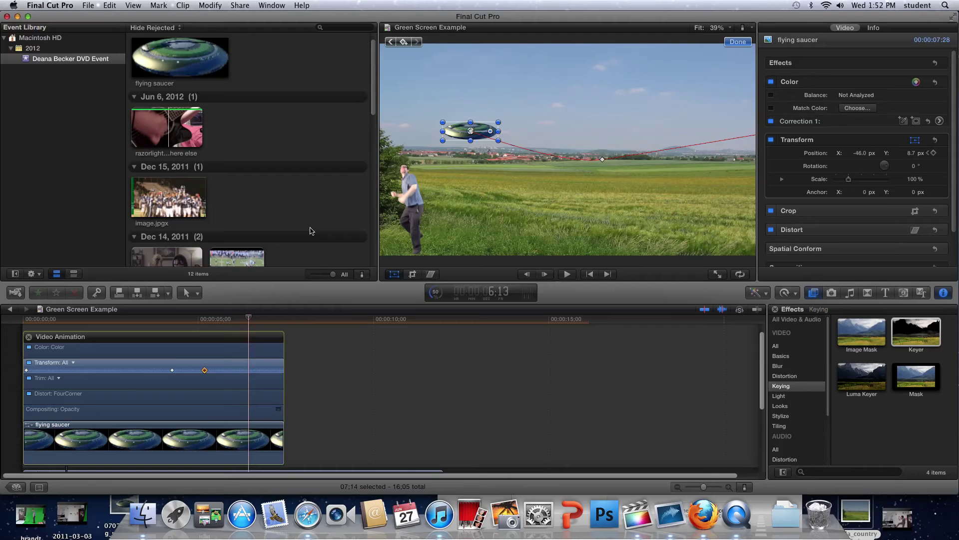
pyautogui.moveTo(470, 131); pyautogui.dragTo(422, 121)
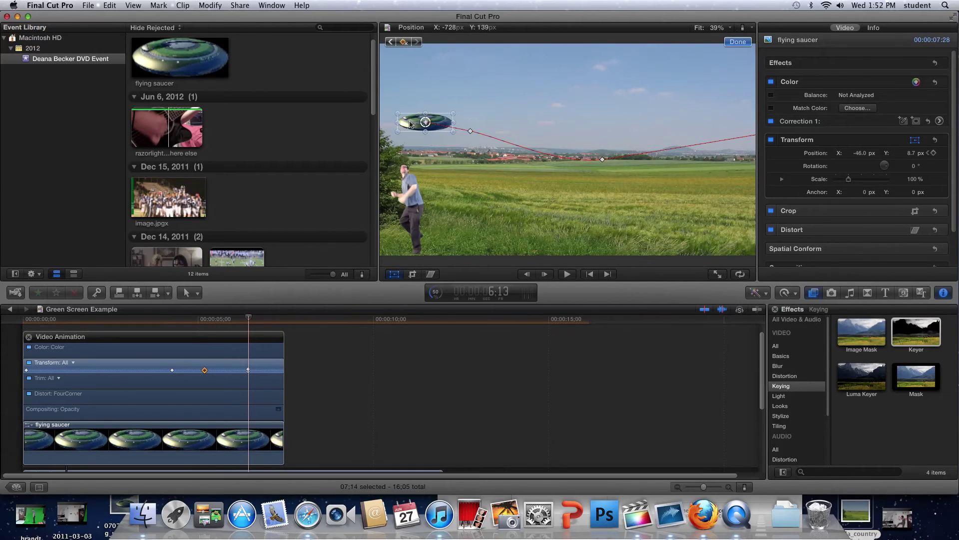
pyautogui.click(275, 321)
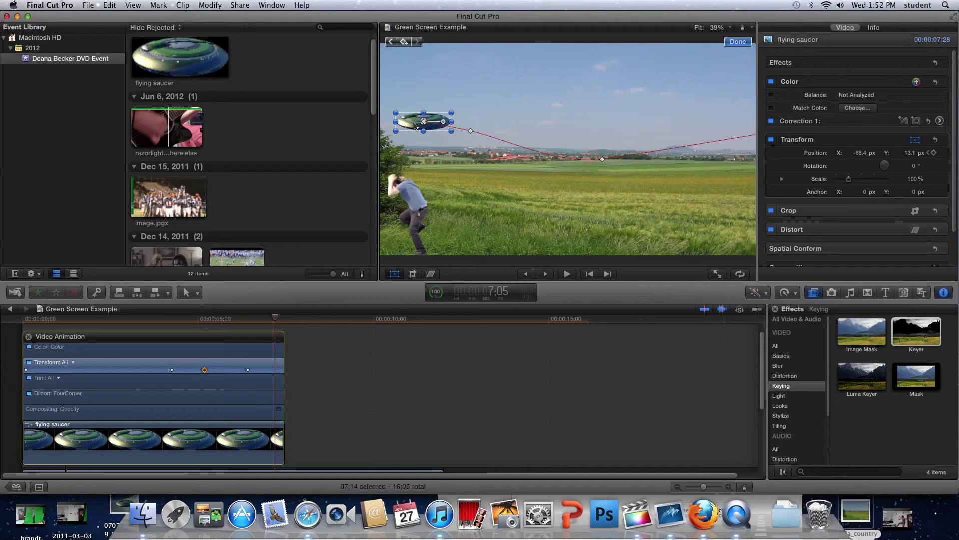
pyautogui.moveTo(413, 128); pyautogui.dragTo(419, 158)
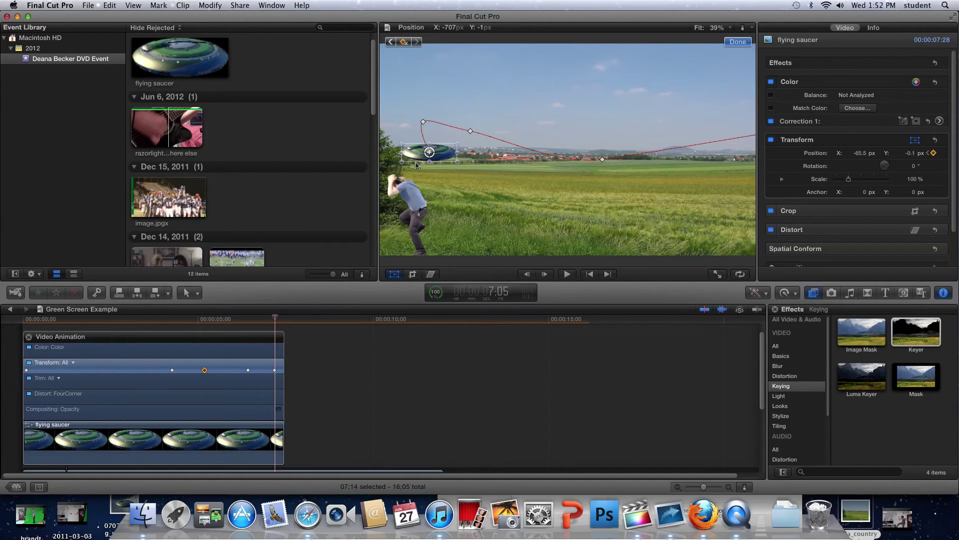
pyautogui.moveTo(276, 321); pyautogui.dragTo(4, 338)
pyautogui.press('space')
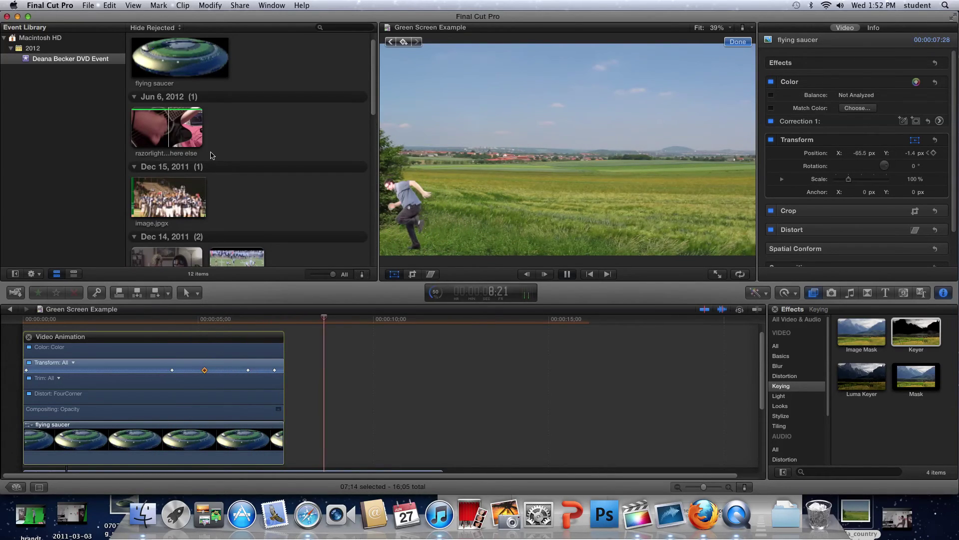
pyautogui.press('space')
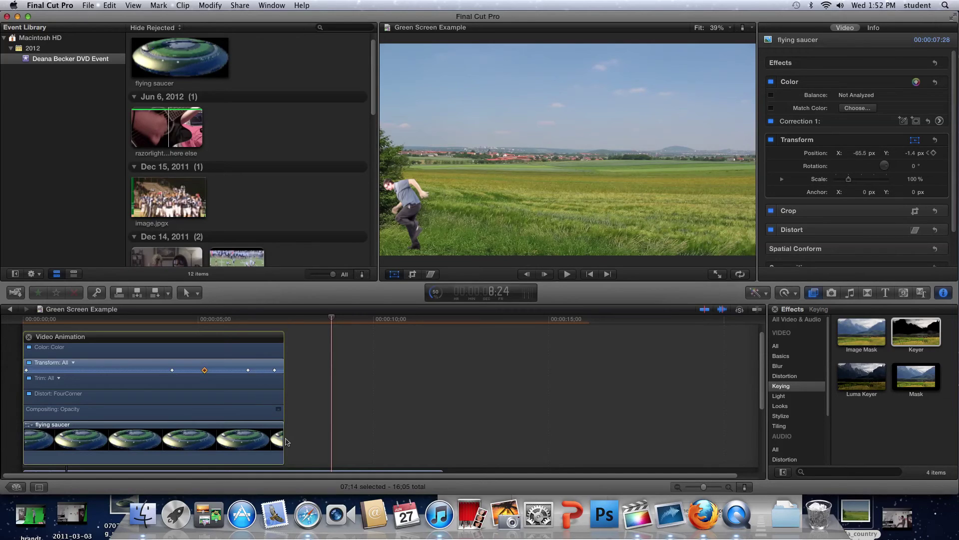
# - Extend the saucer clip's end and trim brandt running and Fulda_countryside to match, totalling 08:04
pyautogui.moveTo(283, 439); pyautogui.dragTo(324, 424)
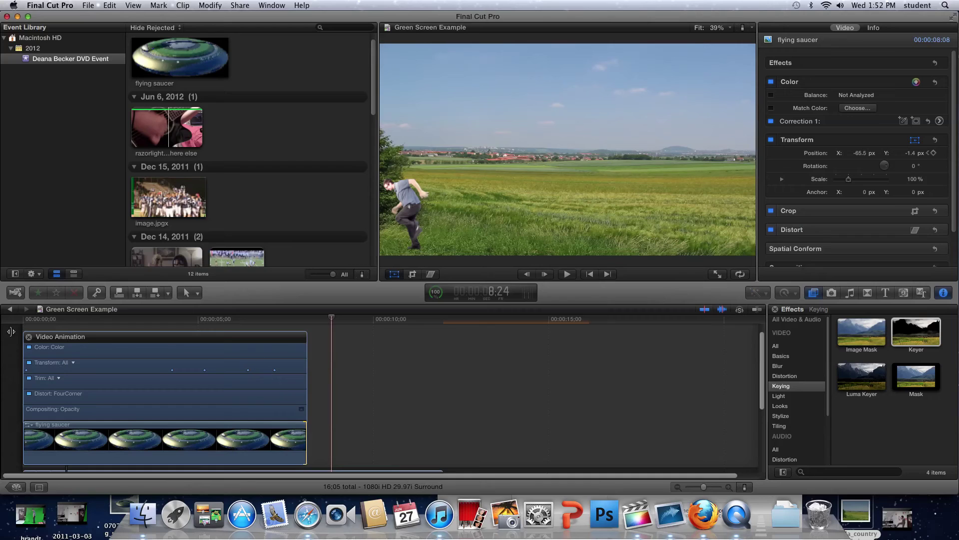
pyautogui.click(28, 337)
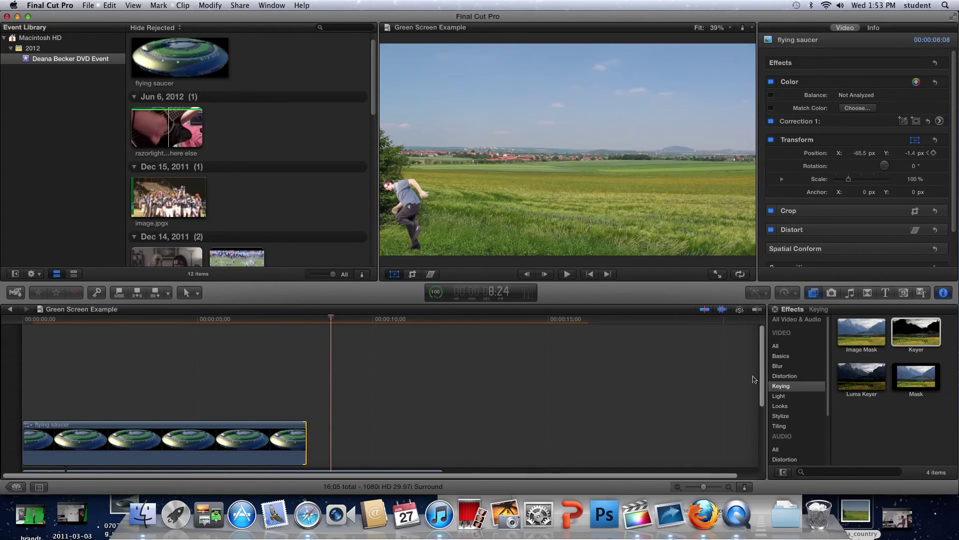
pyautogui.scroll(-5, 757, 380)
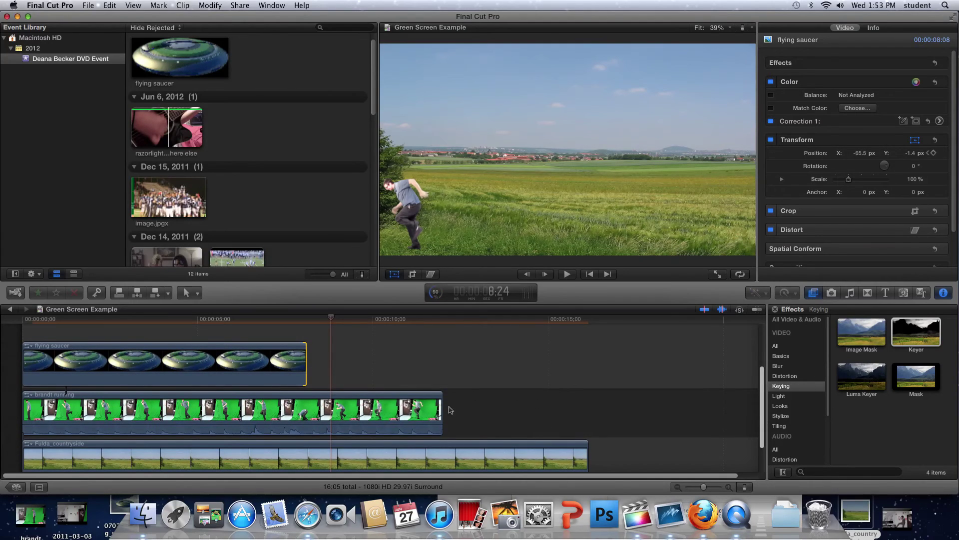
pyautogui.moveTo(440, 410); pyautogui.dragTo(302, 407)
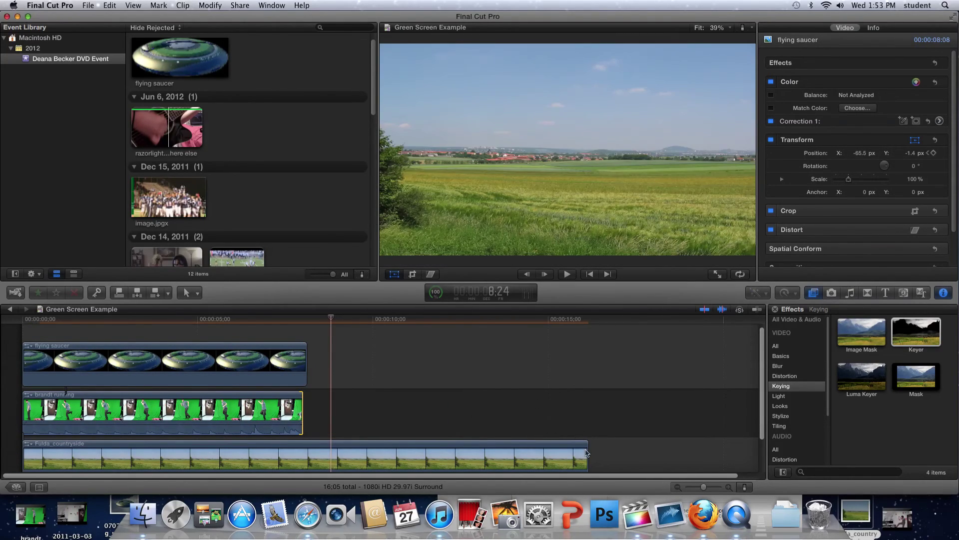
pyautogui.moveTo(588, 453); pyautogui.dragTo(301, 449)
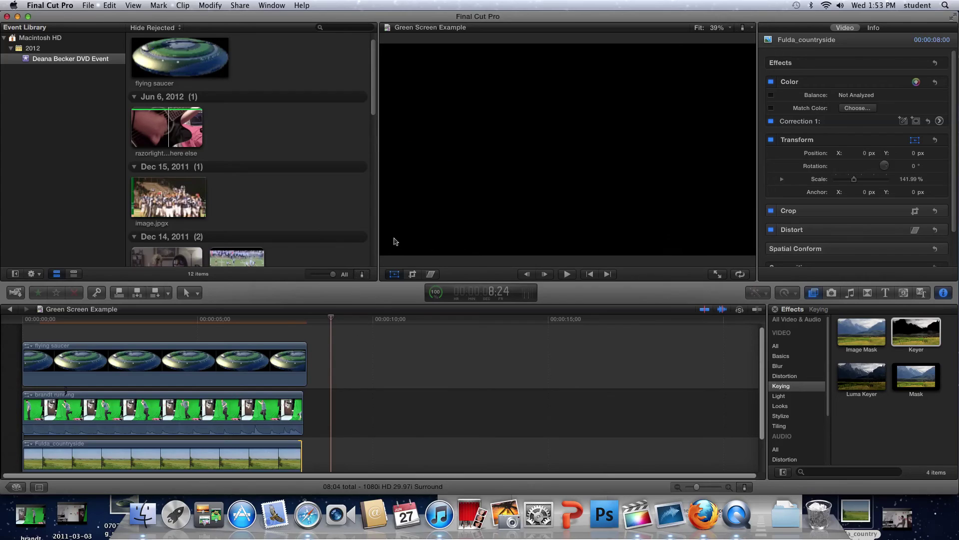
# - Jump to 6:29 and bring up the music and sound effects library
pyautogui.click(266, 320)
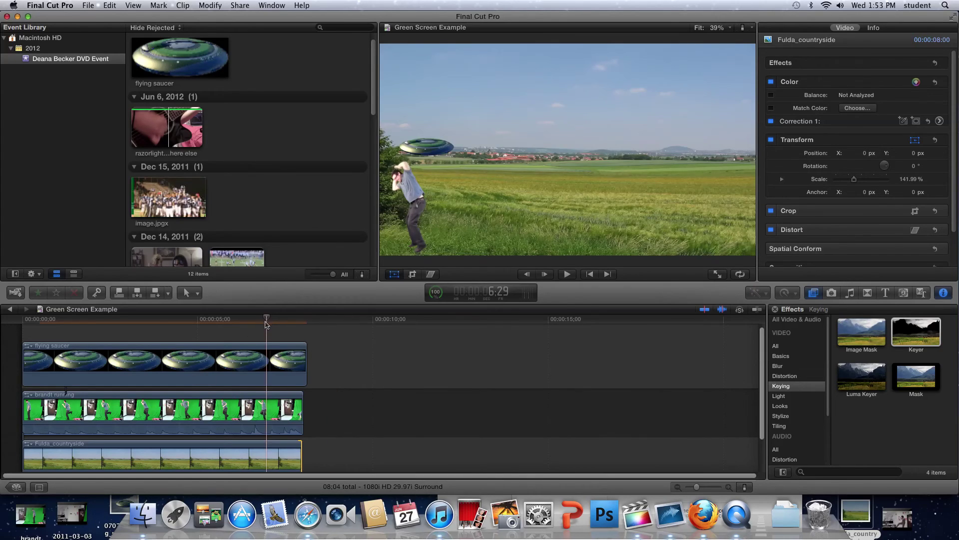
pyautogui.click(395, 275)
pyautogui.click(851, 295)
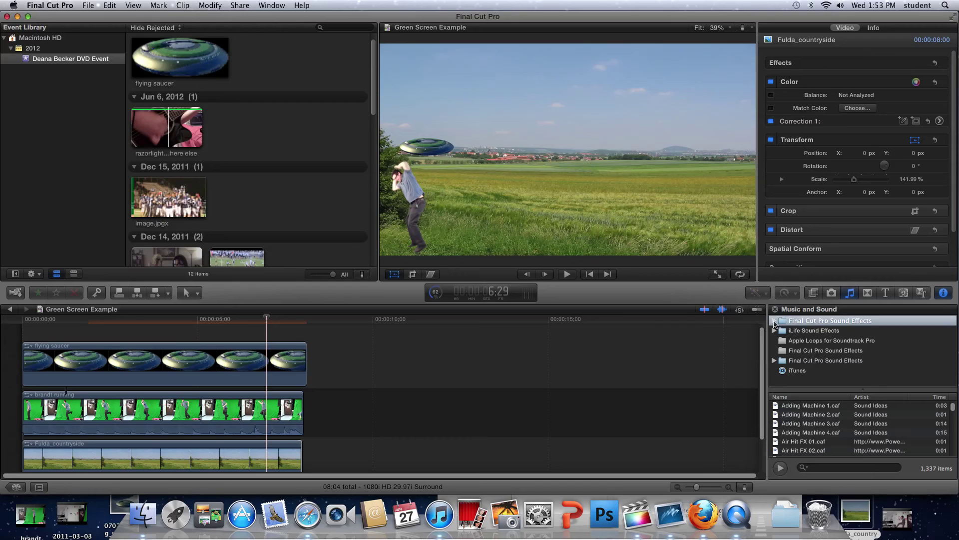
# - Browse Final Cut Pro Sound Effects > Foley and preview Zipper Jacket 2.caf
pyautogui.click(775, 321)
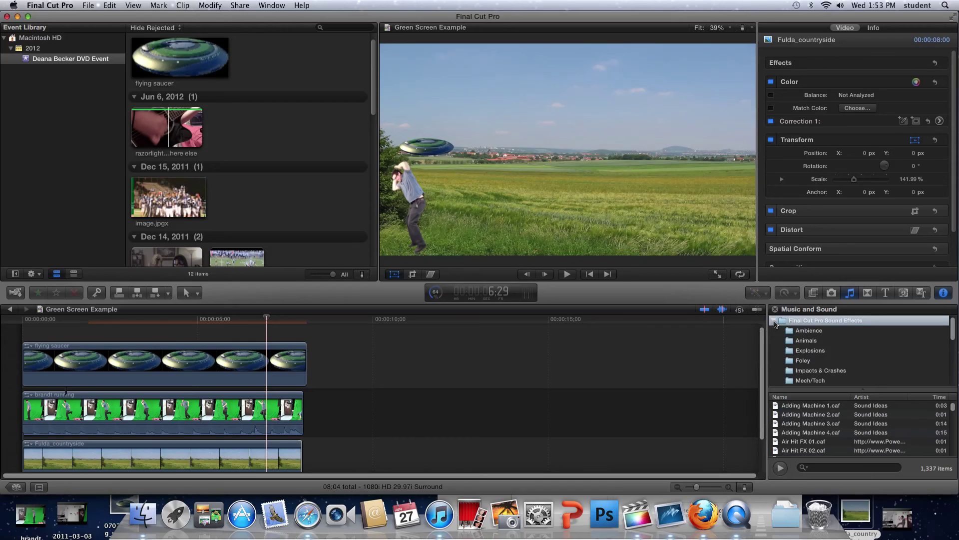
pyautogui.click(810, 362)
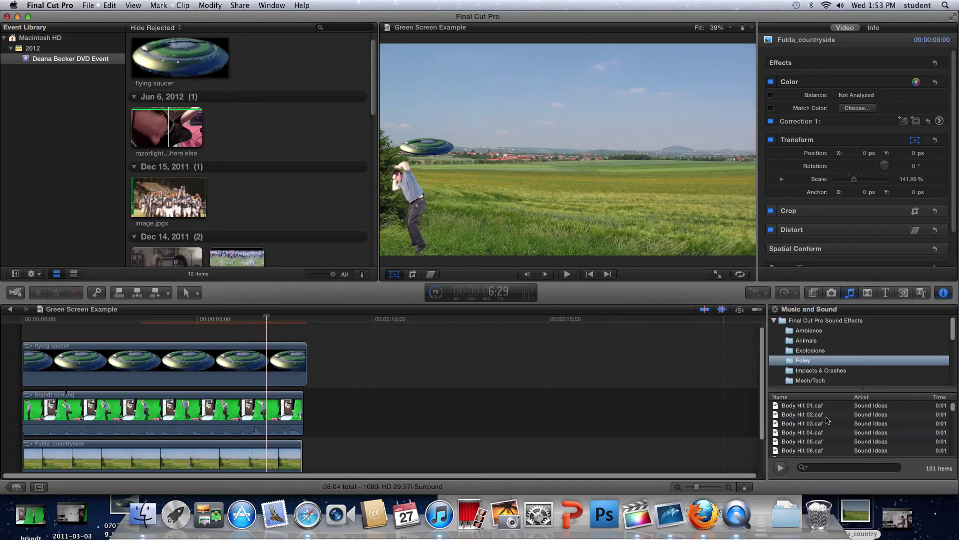
pyautogui.moveTo(954, 410); pyautogui.dragTo(953, 455)
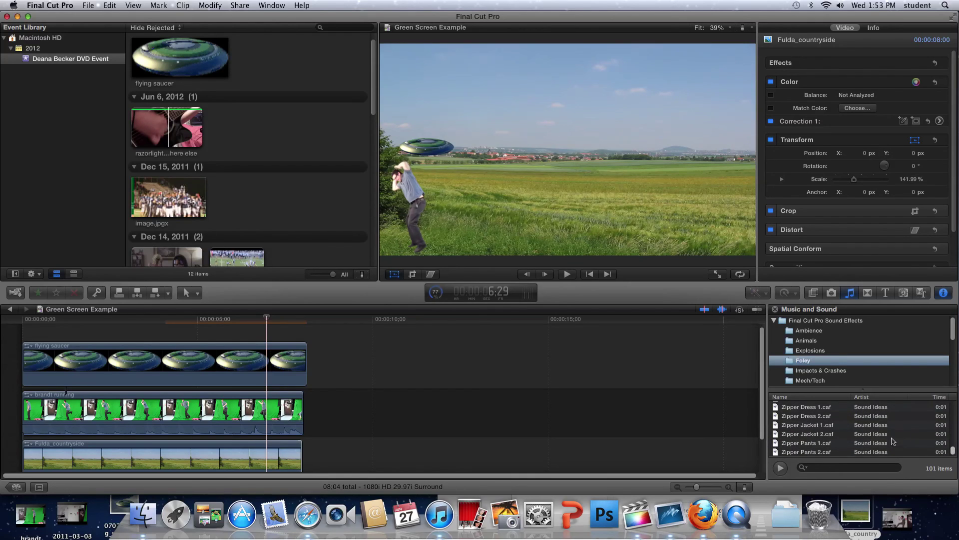
pyautogui.click(836, 434)
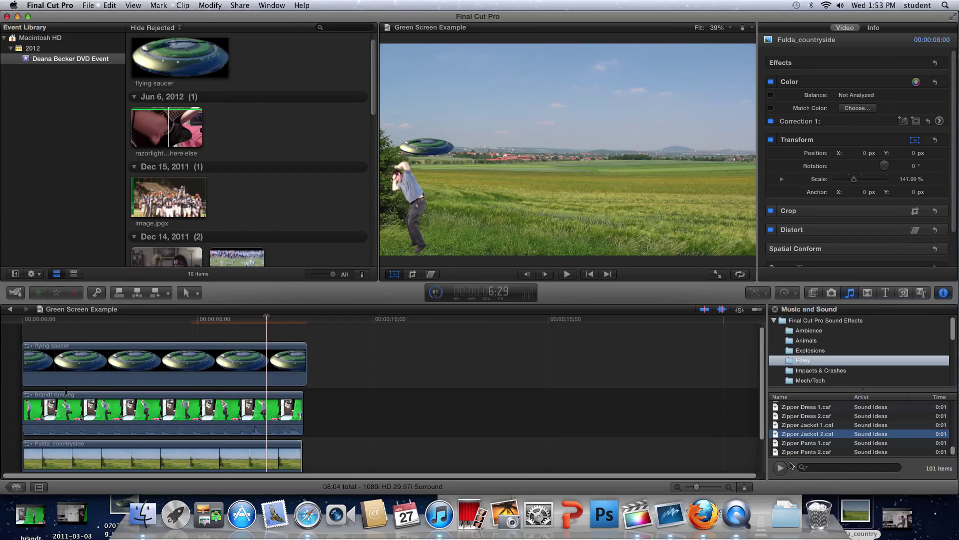
pyautogui.click(781, 468)
pyautogui.press('space')
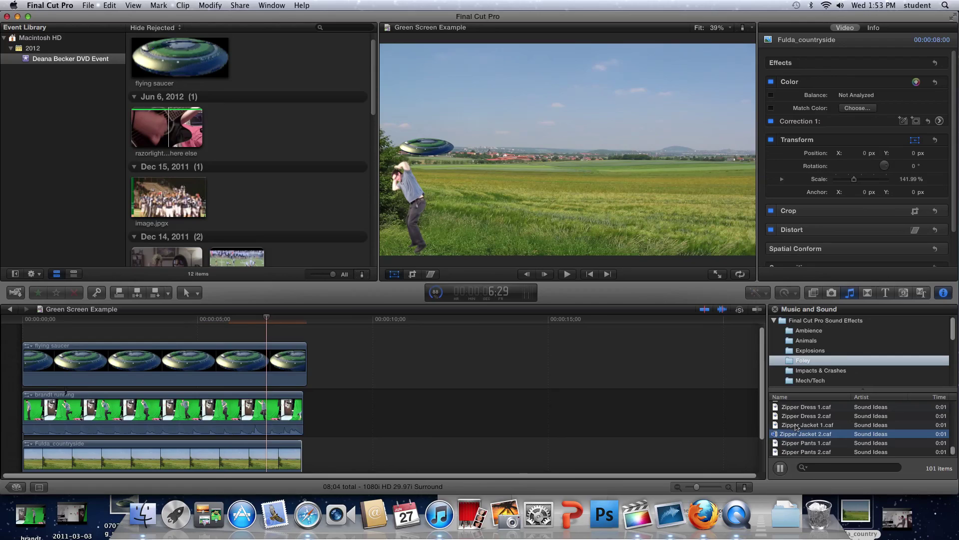